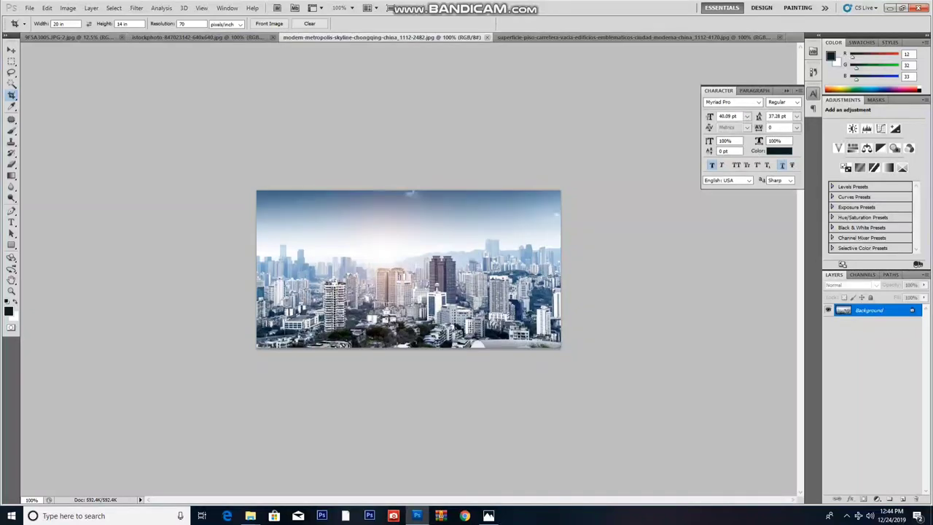
# Step: Copy the whole city skyline image and paste it into the sky-and-sea picture
pyautogui.hotkey('ctrl', 'a')
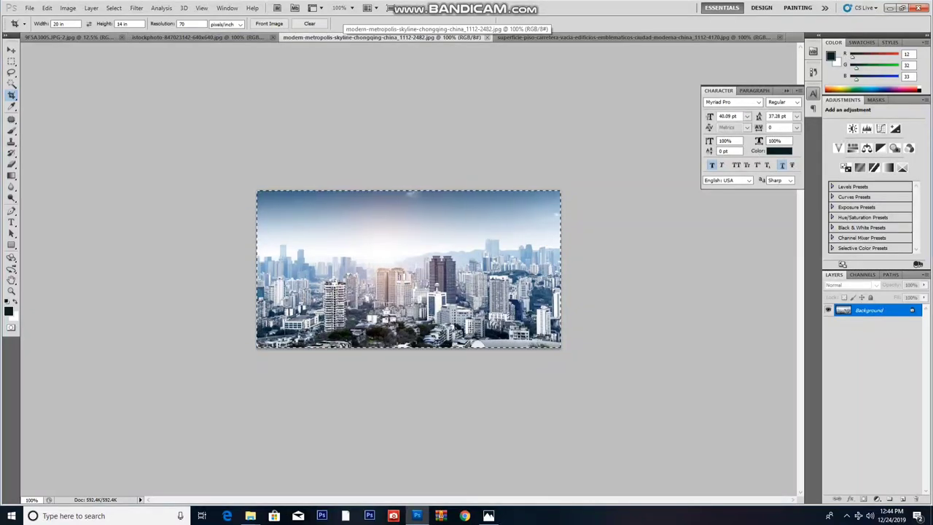
pyautogui.hotkey('ctrl', 'w')
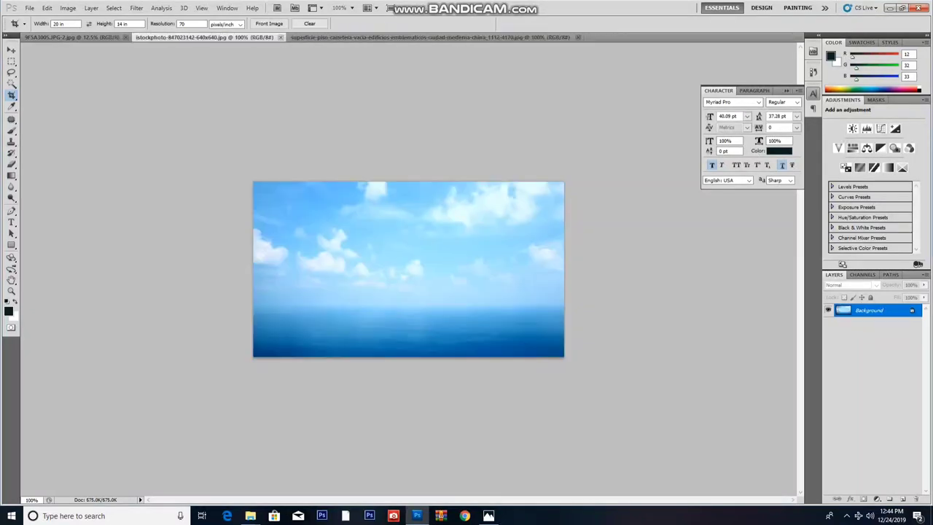
pyautogui.hotkey('ctrl', 'v')
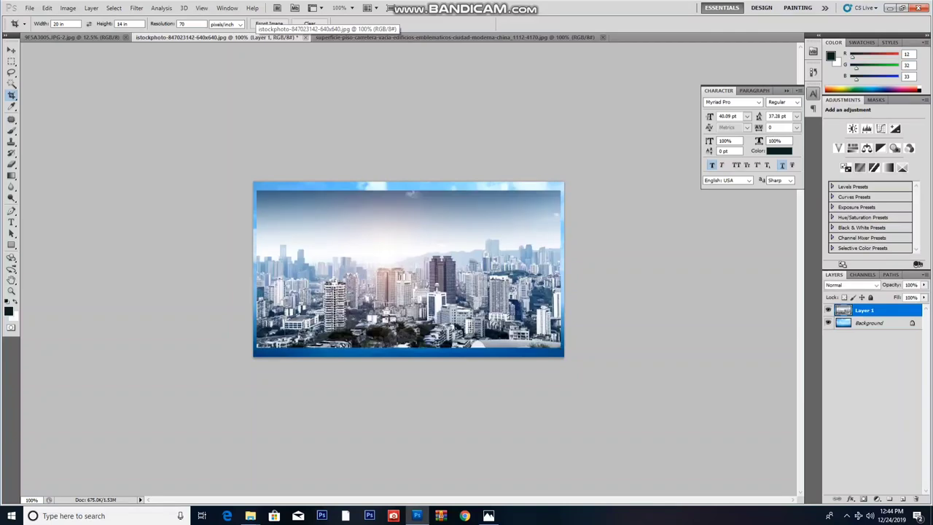
# Step: Scale the pasted skyline wider and shorter so it spans the frame with sea below
pyautogui.hotkey('ctrl', 't')
pyautogui.moveTo(408, 271); pyautogui.dragTo(413, 268)
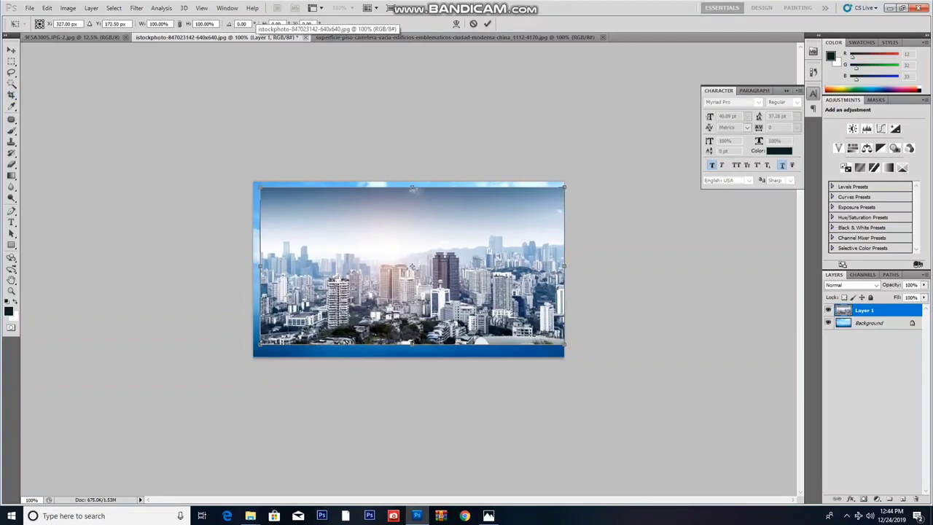
pyautogui.moveTo(563, 266); pyautogui.dragTo(571, 266)
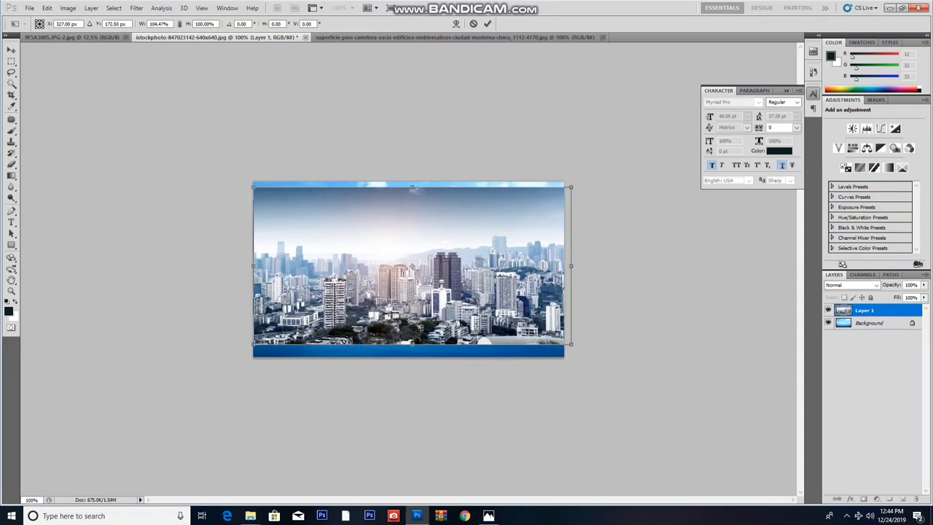
pyautogui.press('Return')
pyautogui.press('c')
pyautogui.hotkey('ctrl', 't')
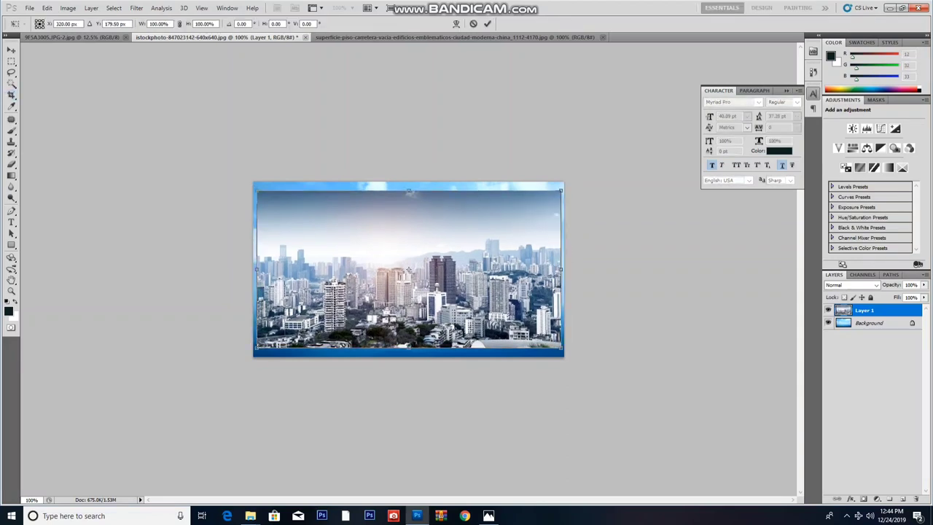
pyautogui.moveTo(561, 348); pyautogui.dragTo(567, 353)
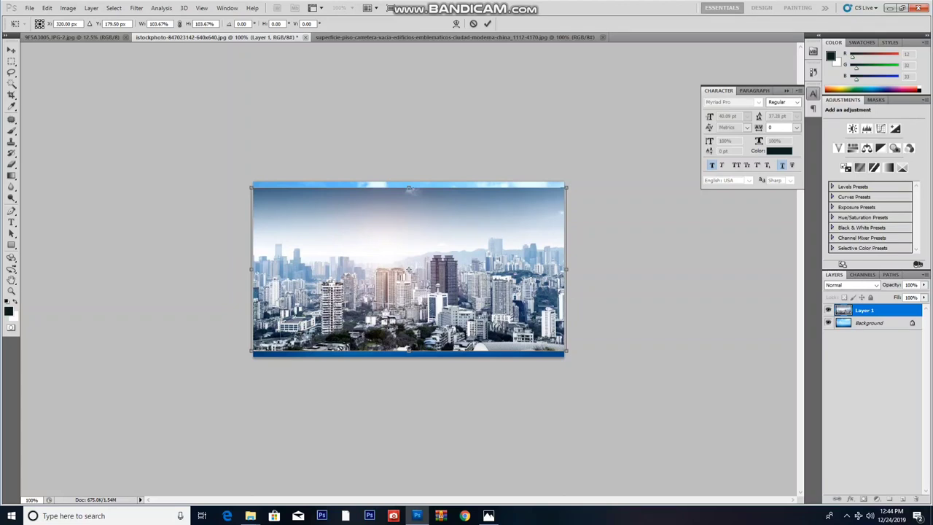
pyautogui.moveTo(409, 353); pyautogui.dragTo(408, 318)
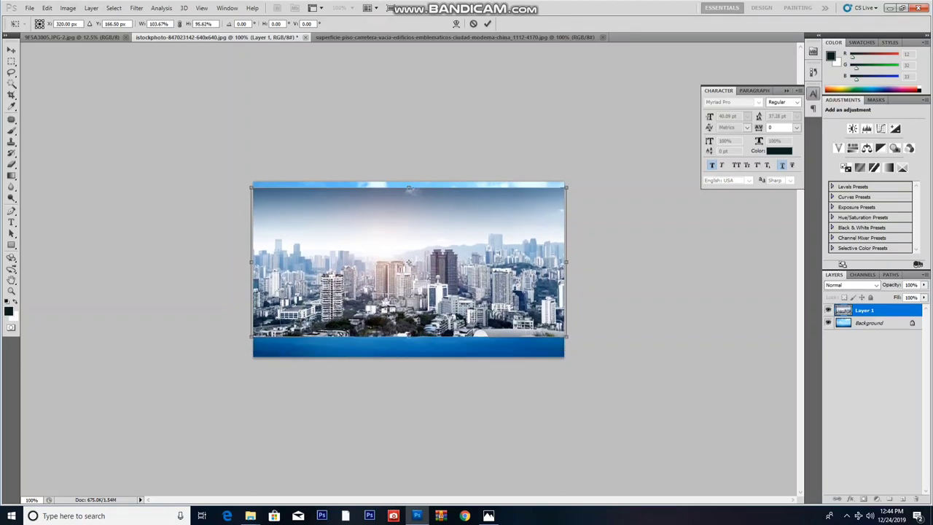
pyautogui.press('Return')
pyautogui.press('c')
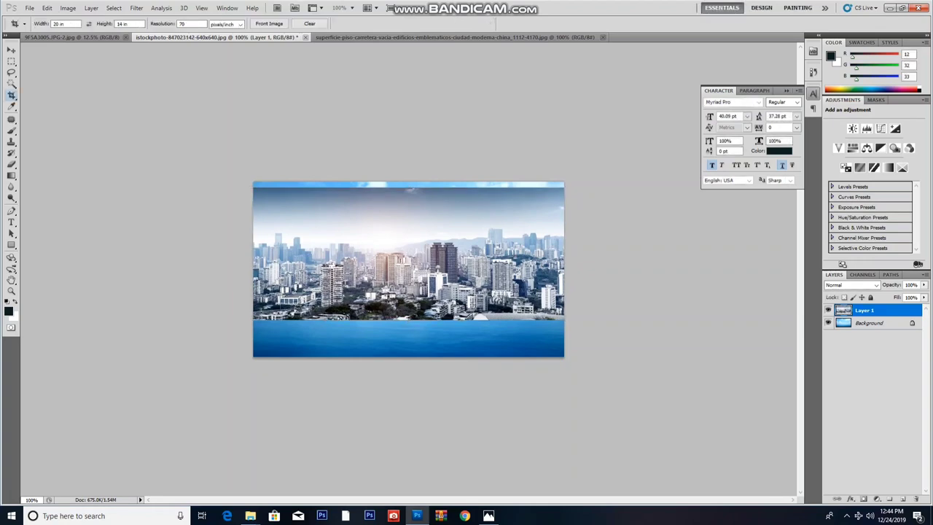
# Step: Lower the skyline and erase its hard top edge into the clouds with a smaller eraser
pyautogui.press('v')
pyautogui.moveTo(408, 270); pyautogui.dragTo(405, 287)
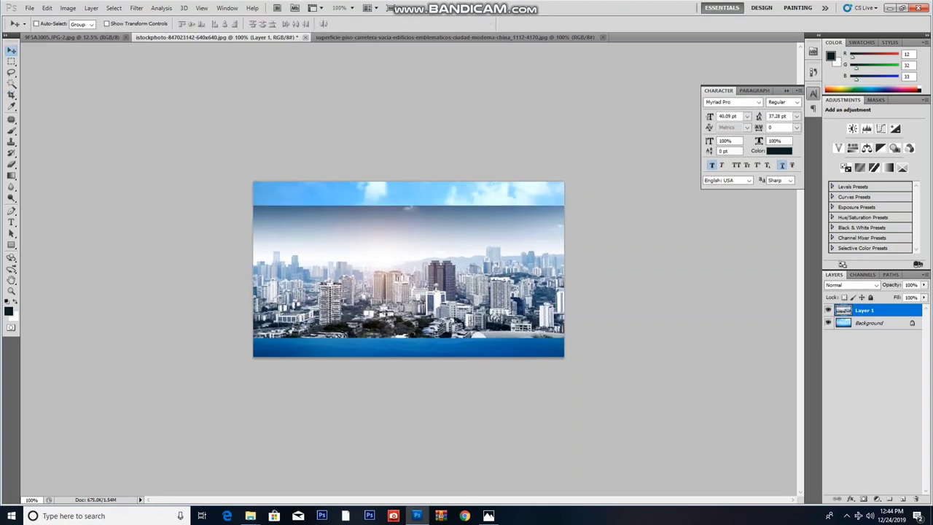
pyautogui.press('e')
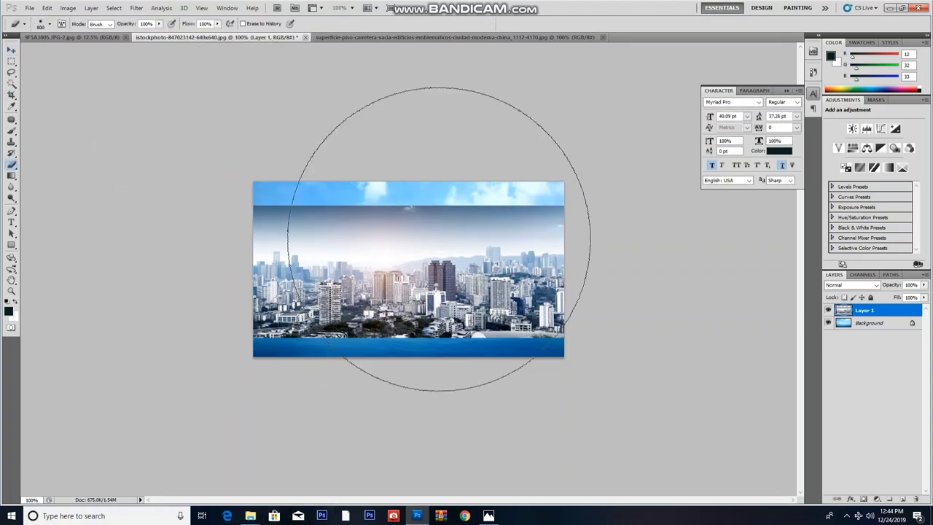
pyautogui.press('[')
pyautogui.press('[')
pyautogui.press('[')
pyautogui.moveTo(249, 210)
pyautogui.mouseDown()
pyautogui.moveTo(516, 200)
pyautogui.moveTo(252, 214)
pyautogui.moveTo(396, 214)
pyautogui.moveTo(368, 237)
pyautogui.moveTo(442, 227)
pyautogui.mouseUp()
pyautogui.press('[')
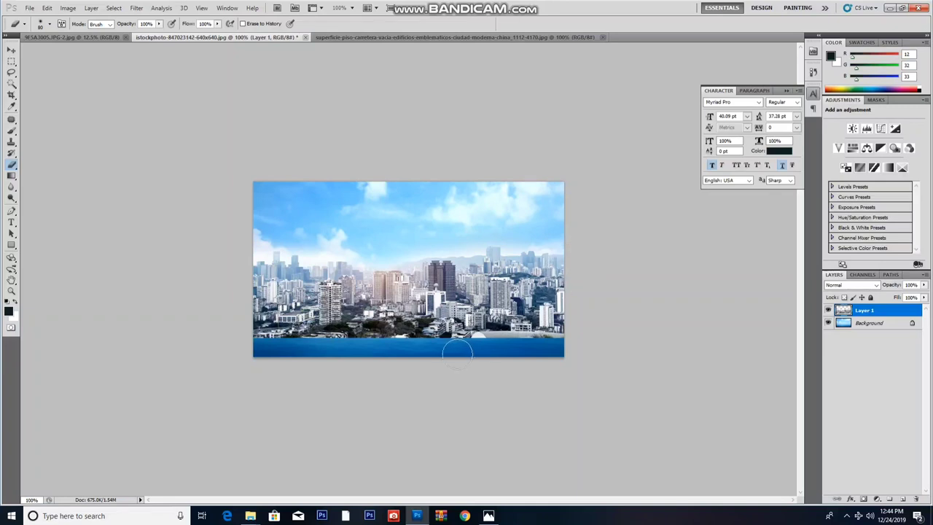
# Step: Copy the empty road photo and paste it into the skyline composite as a new layer
pyautogui.click(452, 37)
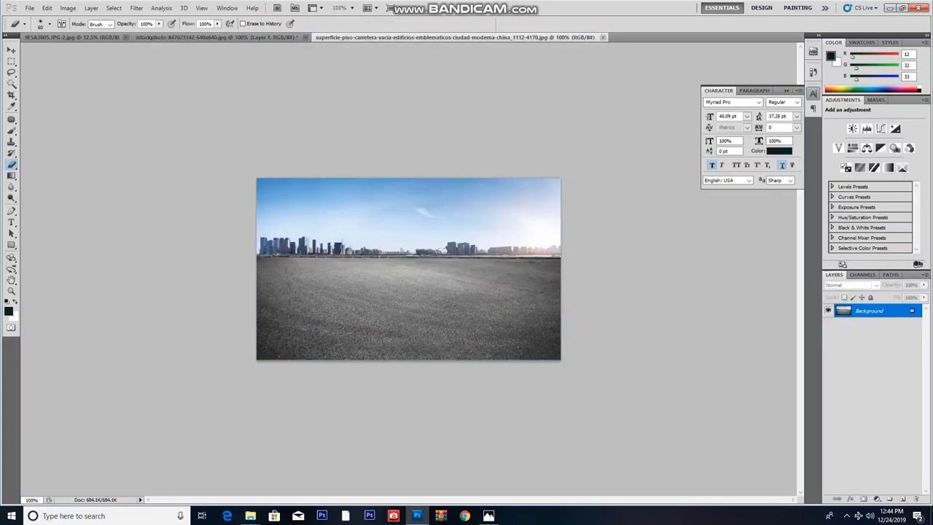
pyautogui.hotkey('ctrl', 'a')
pyautogui.hotkey('ctrl', 'w')
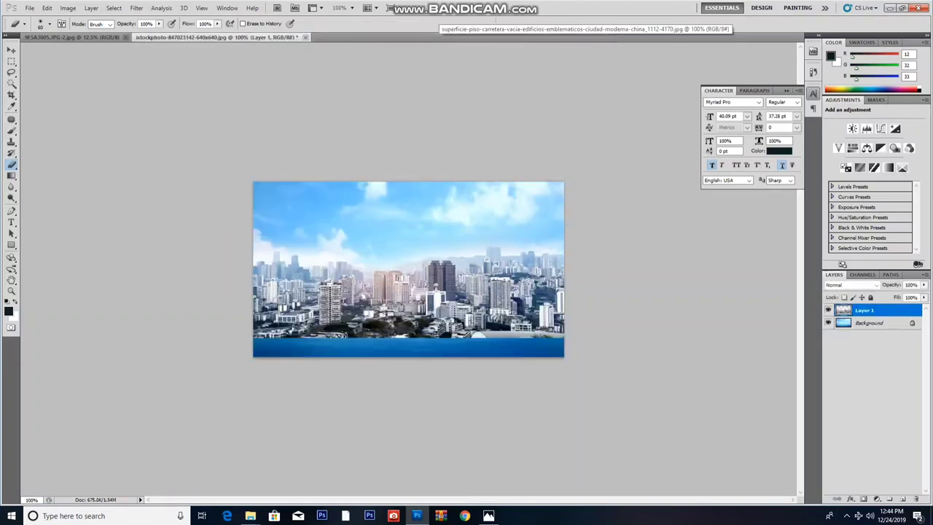
pyautogui.hotkey('ctrl', 't')
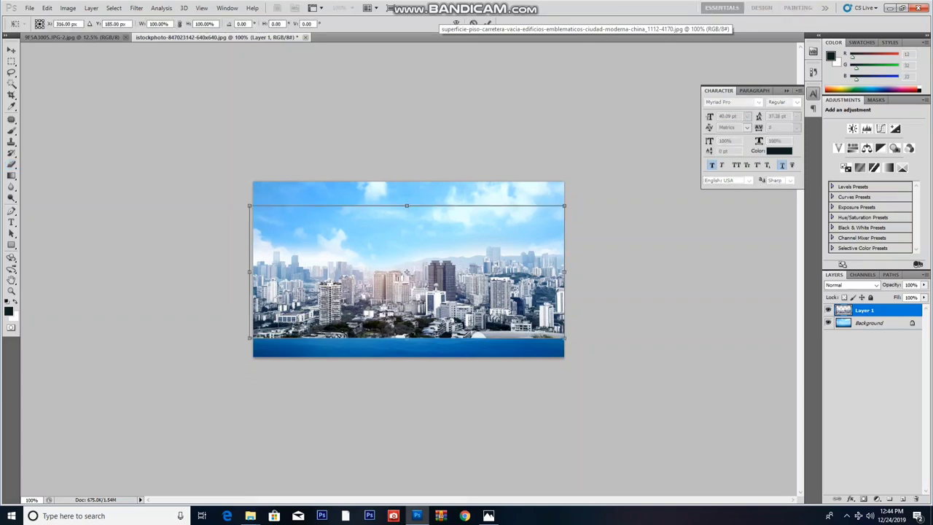
pyautogui.press('Return')
pyautogui.hotkey('ctrl', 'v')
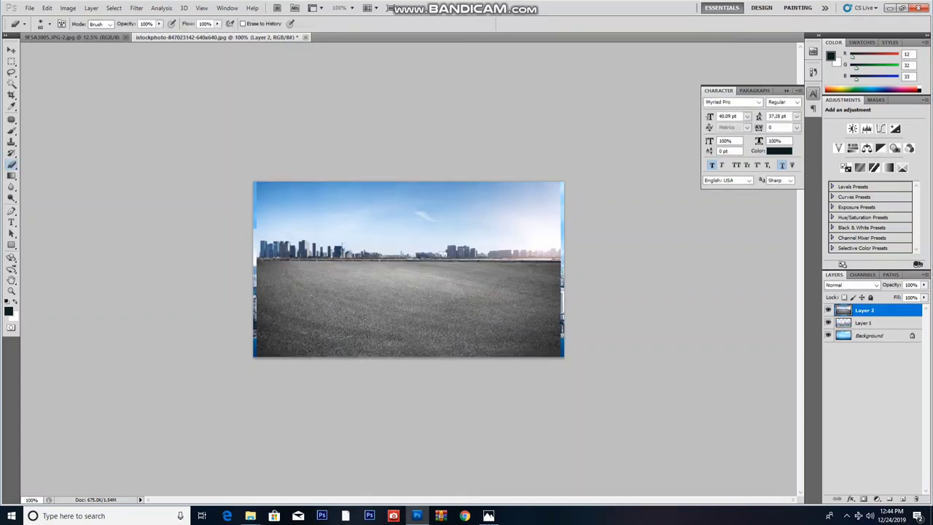
# Step: Enlarge and reposition the road layer so it fills the foreground
pyautogui.hotkey('ctrl', 't')
pyautogui.press('Down')
pyautogui.press('Down')
pyautogui.press('Down')
pyautogui.press('Down')
pyautogui.press('Down')
pyautogui.press('Down')
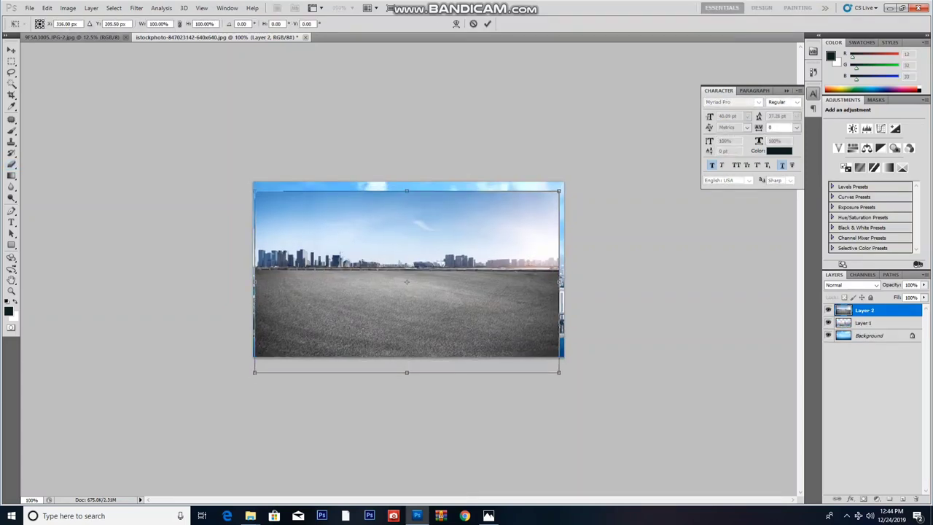
pyautogui.moveTo(407, 313); pyautogui.dragTo(406, 389)
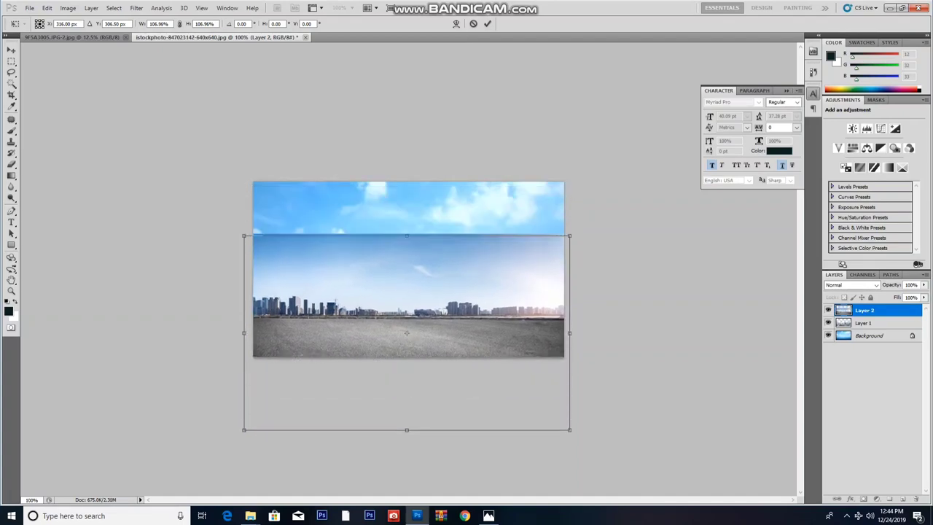
pyautogui.hotkey('shift', 'Up')
pyautogui.hotkey('shift', 'Up')
pyautogui.hotkey('shift', 'Up')
pyautogui.hotkey('shift', 'Up')
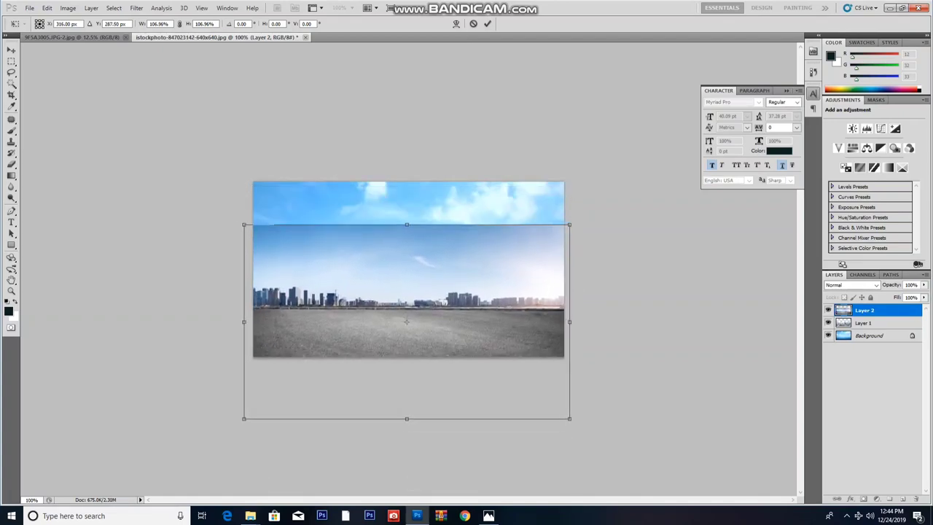
pyautogui.press('Return')
# Step: Delete the road photo's sky with a rectangular selection so the city shows through
pyautogui.press('b')
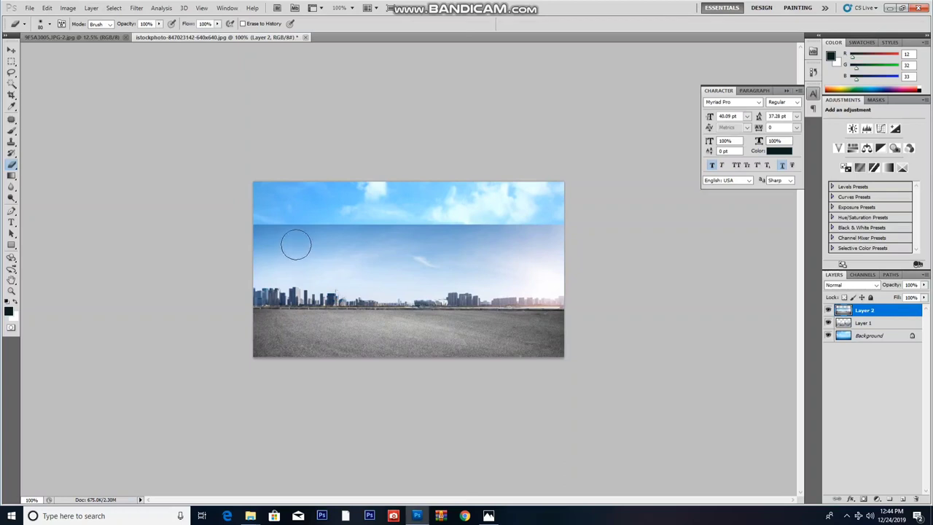
pyautogui.moveTo(252, 279); pyautogui.dragTo(496, 276)
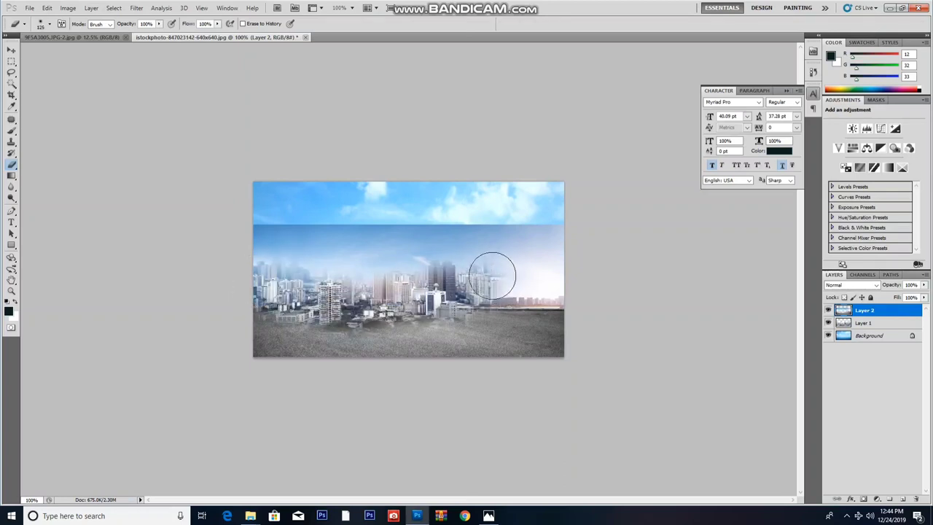
pyautogui.hotkey('ctrl', 'z')
pyautogui.press(']')
pyautogui.press('m')
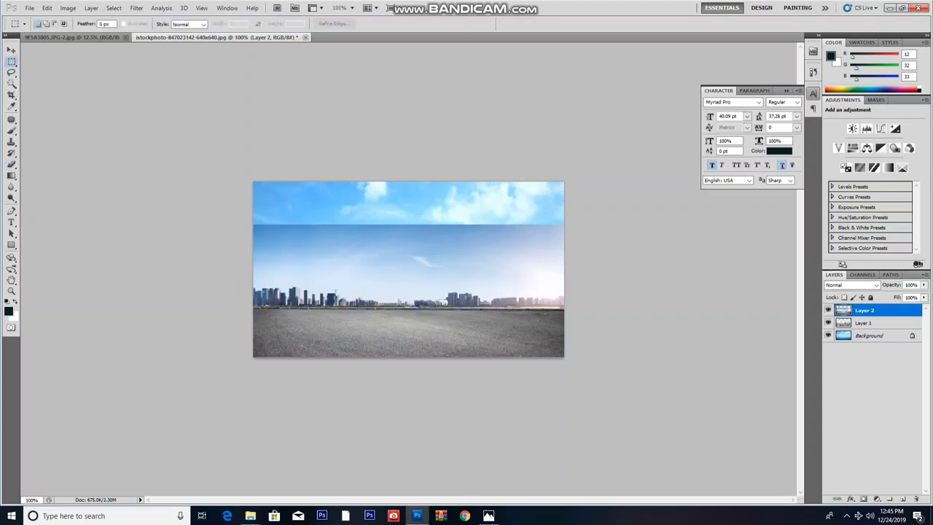
pyautogui.moveTo(449, 272); pyautogui.dragTo(563, 305)
pyautogui.press('Delete')
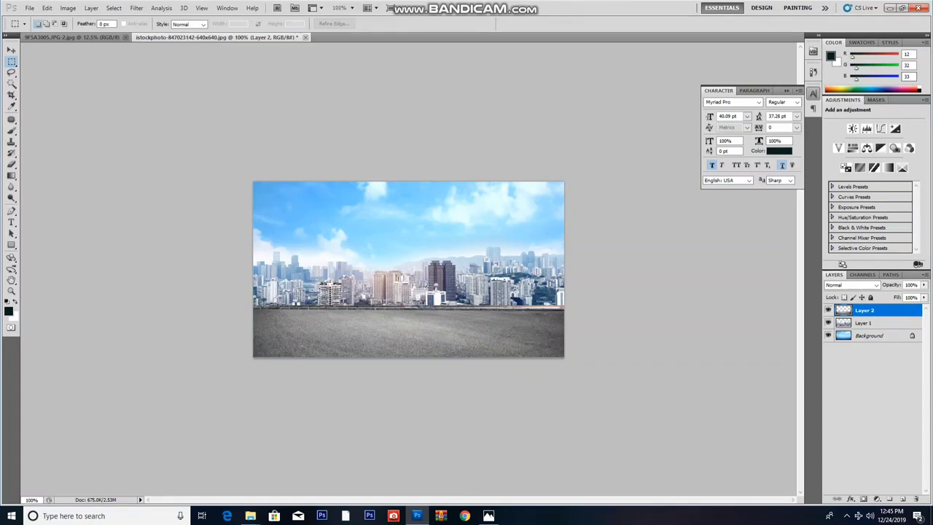
# Step: In the umbrella photo, Quick Select the sky and road around the man and umbrella
pyautogui.click(72, 37)
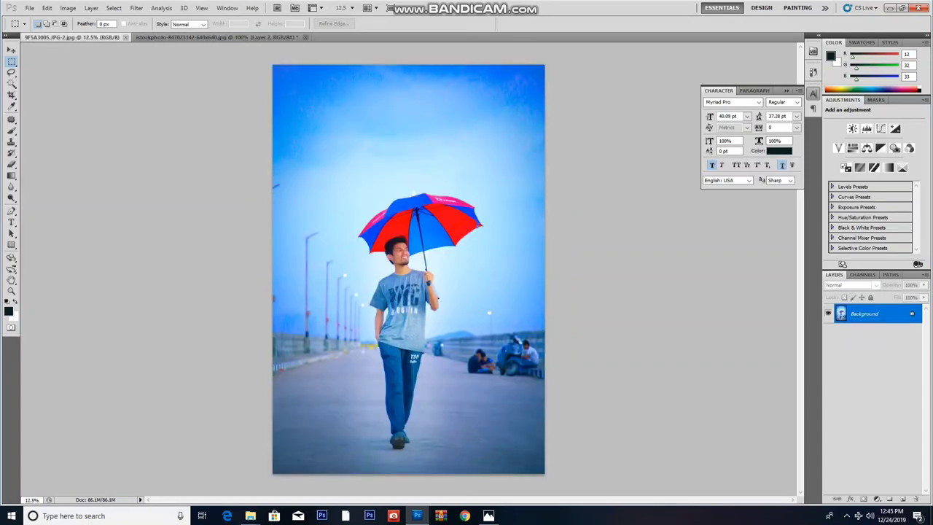
pyautogui.press('w')
pyautogui.hotkey('shift', 'w')
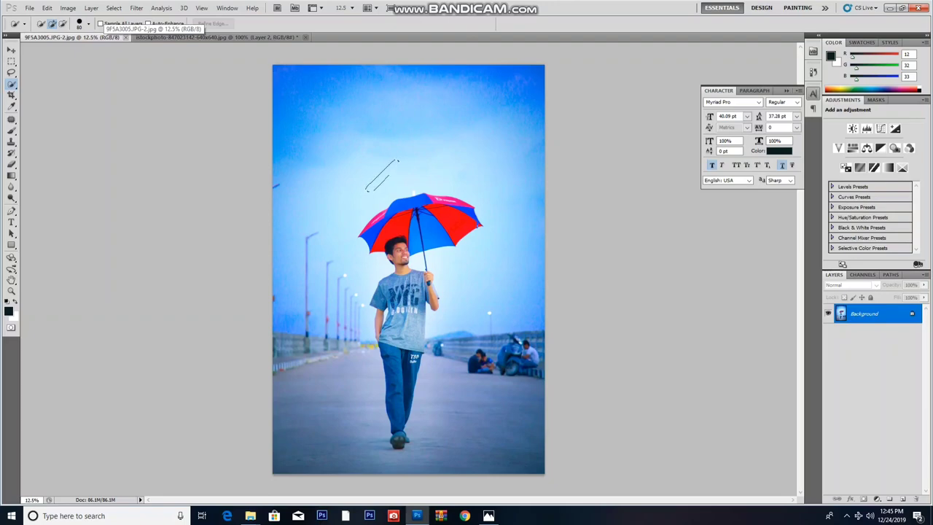
pyautogui.moveTo(342, 241); pyautogui.dragTo(328, 408)
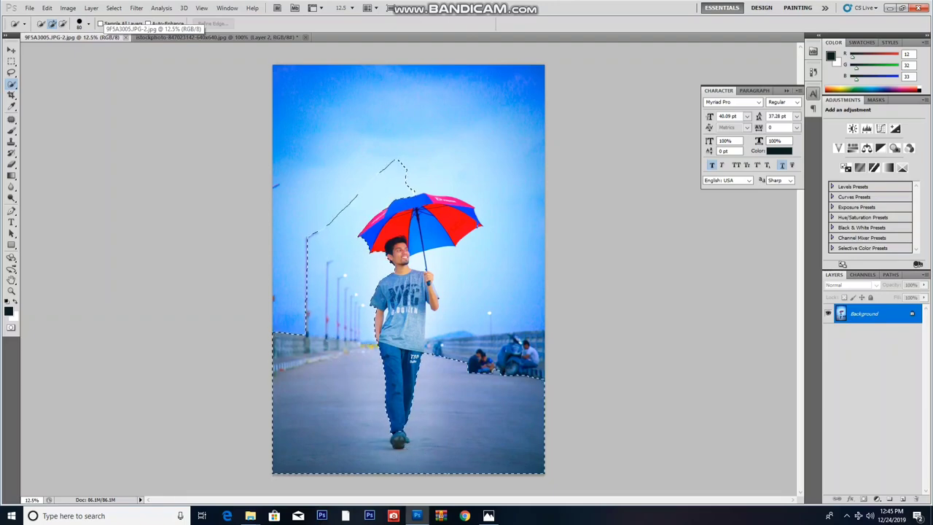
pyautogui.moveTo(438, 357); pyautogui.dragTo(510, 371)
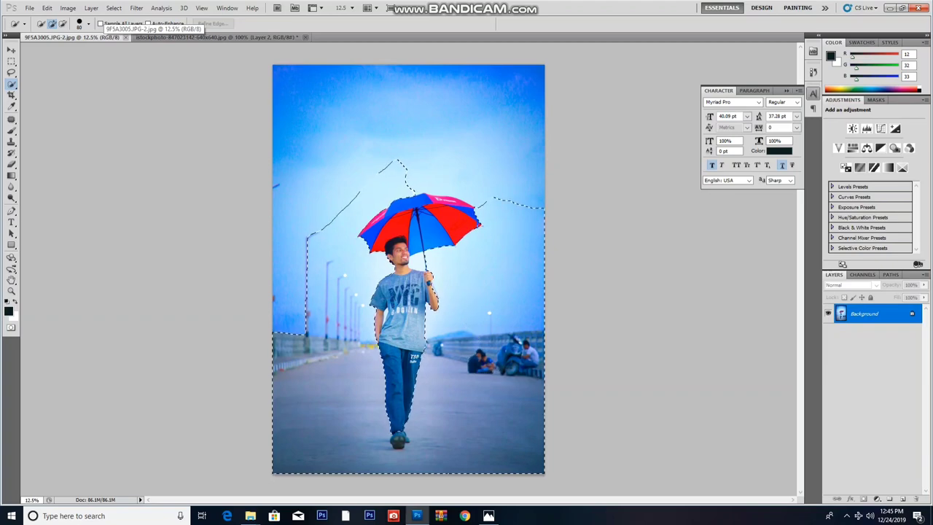
pyautogui.moveTo(510, 307); pyautogui.dragTo(408, 110)
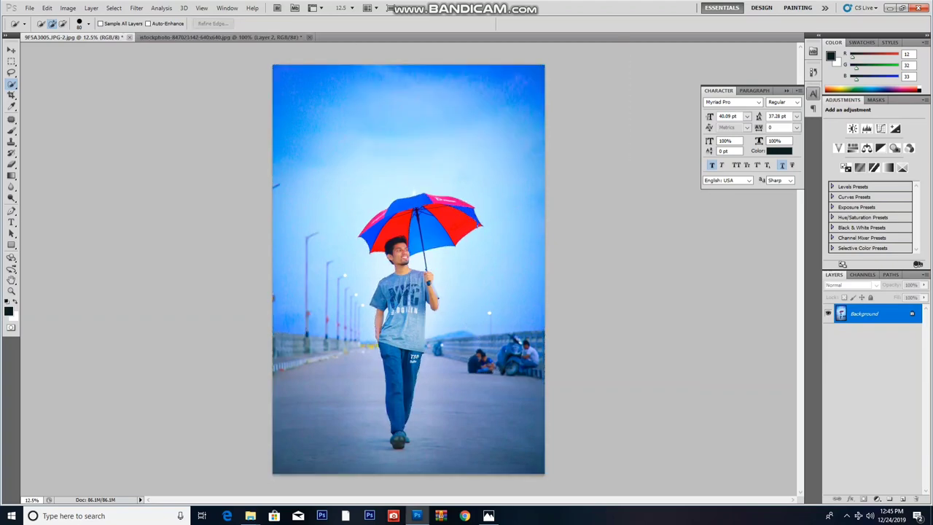
pyautogui.moveTo(343, 241); pyautogui.dragTo(335, 321)
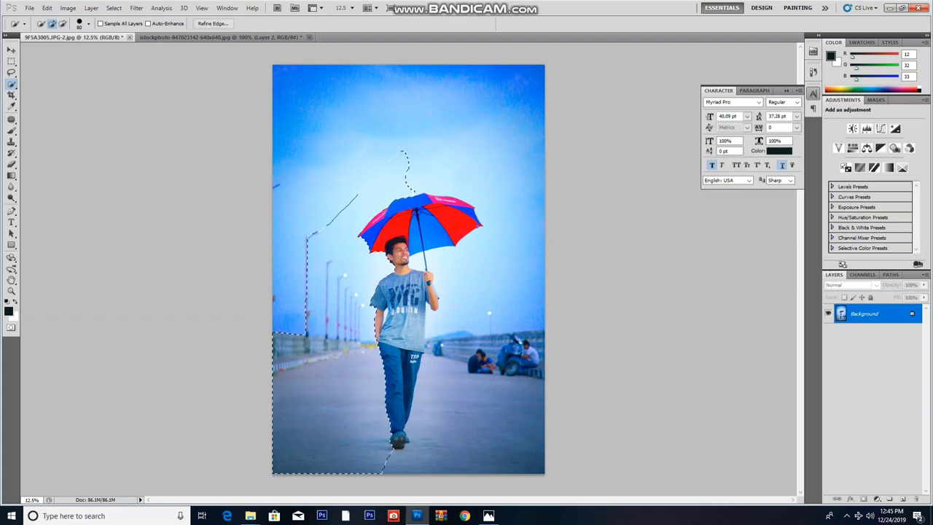
pyautogui.moveTo(313, 292); pyautogui.dragTo(328, 408)
pyautogui.moveTo(423, 437); pyautogui.dragTo(511, 393)
pyautogui.moveTo(376, 173); pyautogui.dragTo(342, 208)
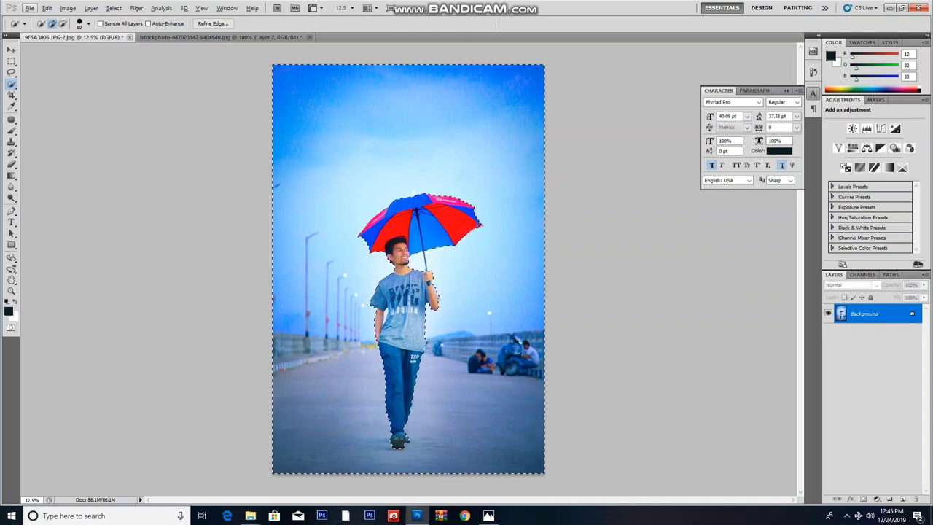
pyautogui.press('v')
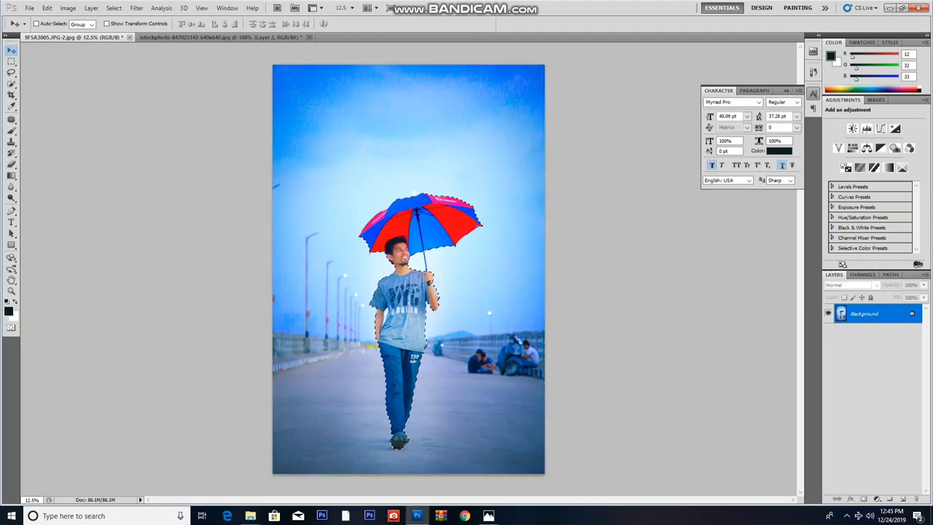
# Step: Turn the man's traced path into a selection and feather it by 2 pixels
pyautogui.hotkey('ctrl', '+')
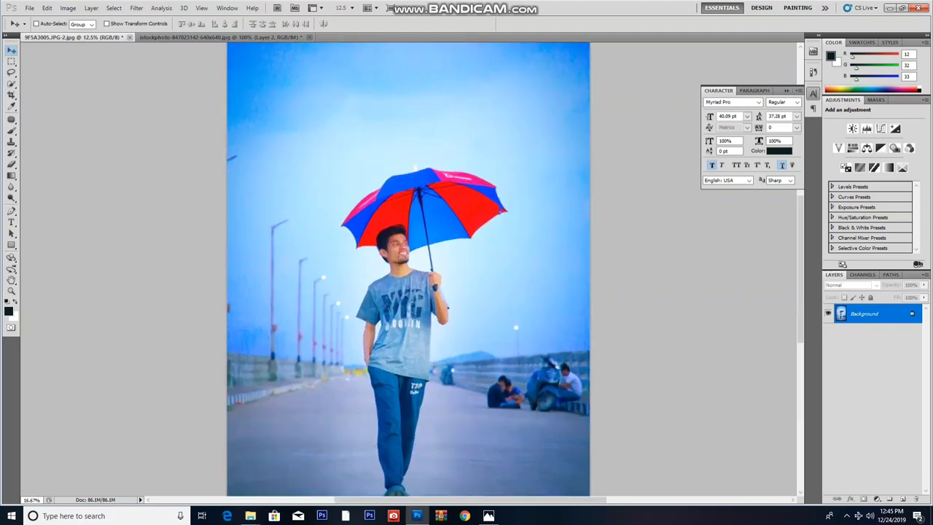
pyautogui.hotkey('ctrl', '-')
pyautogui.hotkey('ctrl', '-')
pyautogui.hotkey('ctrl', '+')
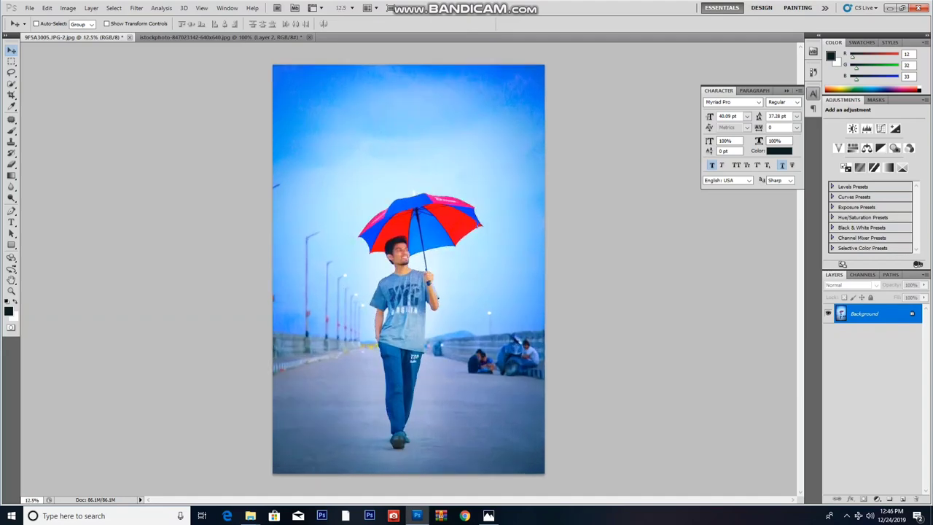
pyautogui.hotkey('ctrl', '+')
pyautogui.hotkey('ctrl', '+')
pyautogui.hotkey('ctrl', '+')
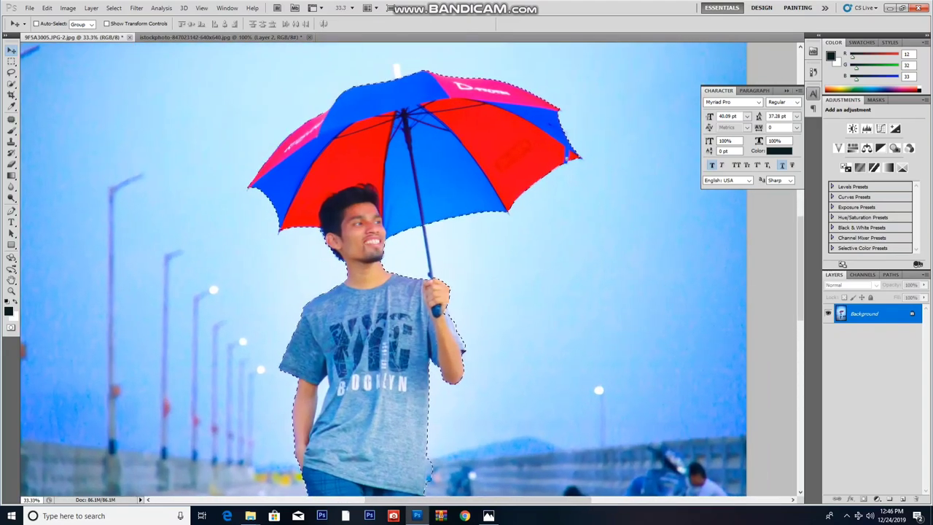
pyautogui.press('p')
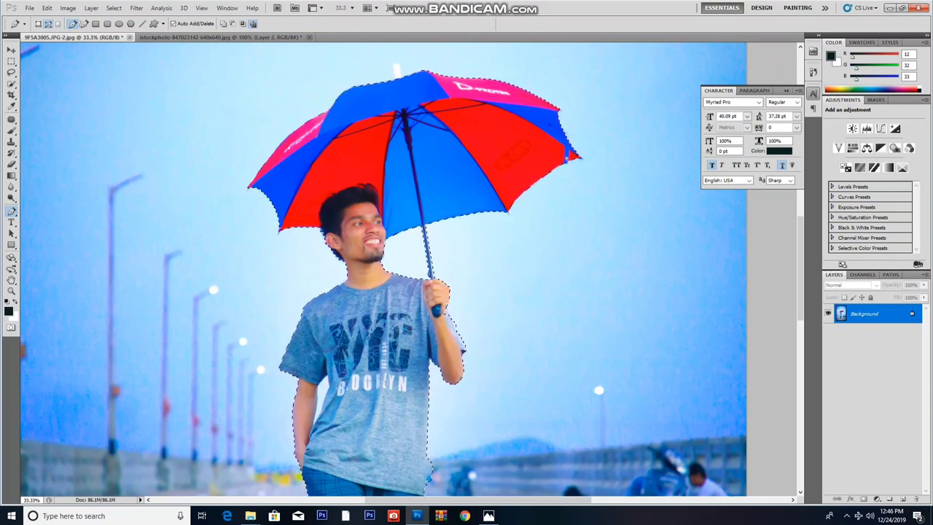
pyautogui.hotkey('ctrl', '0')
pyautogui.click(113, 8)
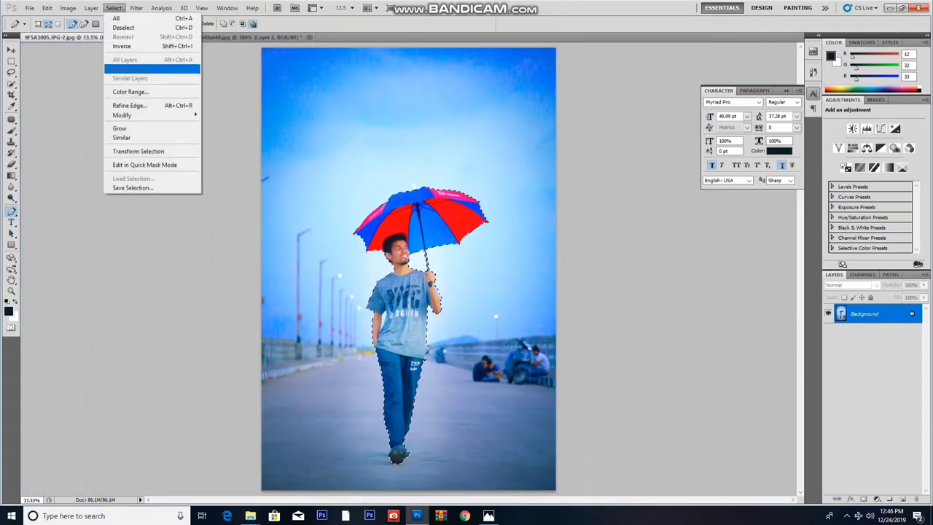
pyautogui.click(219, 151)
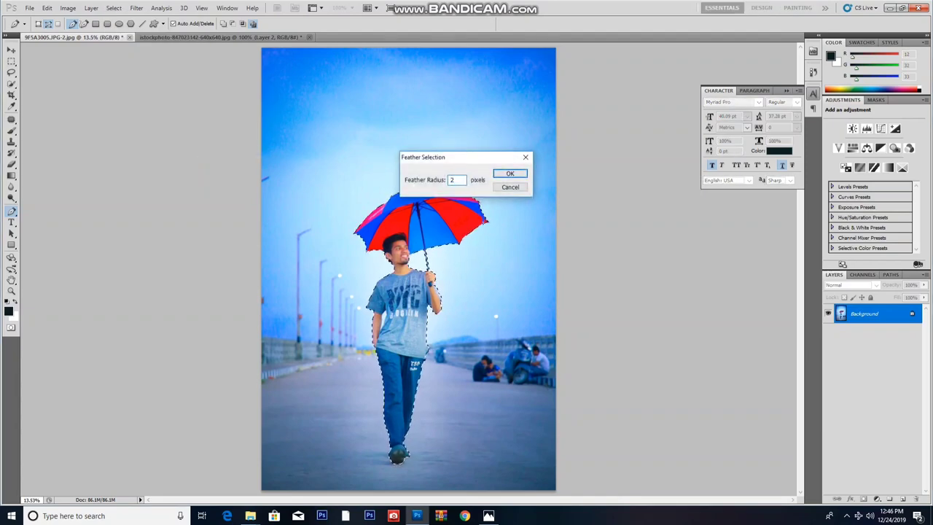
pyautogui.click(511, 173)
# Step: Copy the man onto his own layer, close the photo unsaved, and paste him into the city
pyautogui.hotkey('ctrl', 'j')
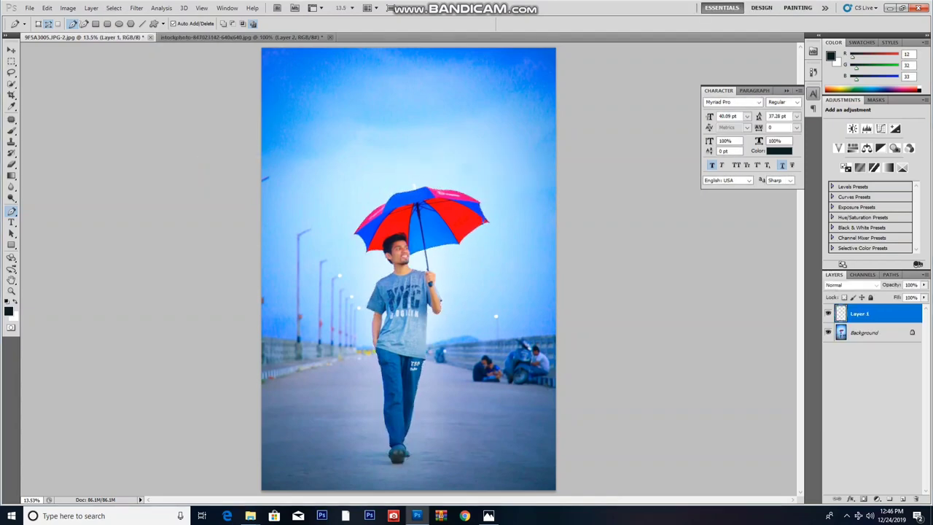
pyautogui.click(828, 332)
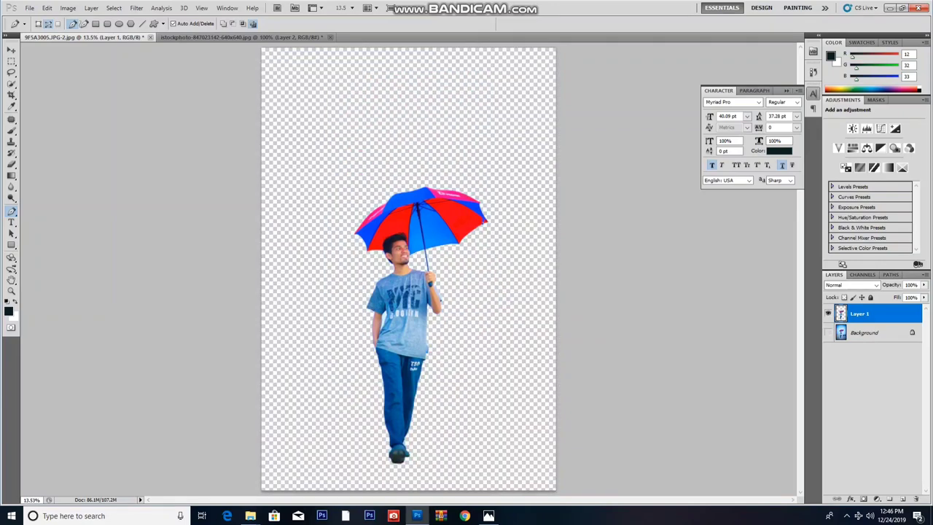
pyautogui.hotkey('ctrl', 'a')
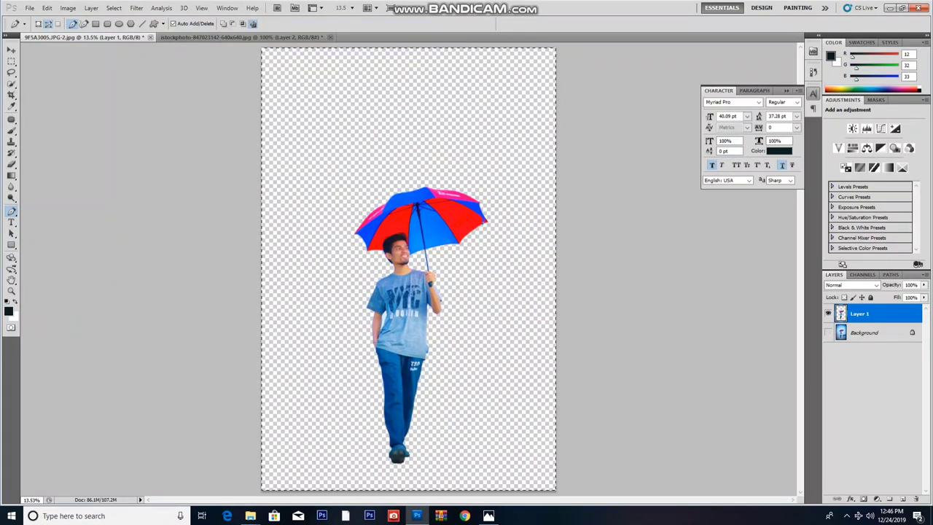
pyautogui.hotkey('ctrl', 'w')
pyautogui.click(468, 194)
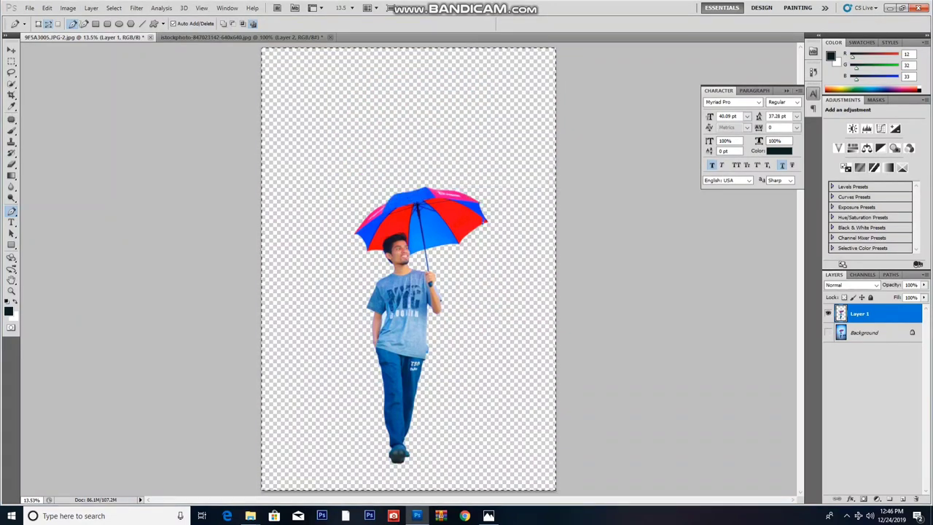
pyautogui.hotkey('ctrl', 'v')
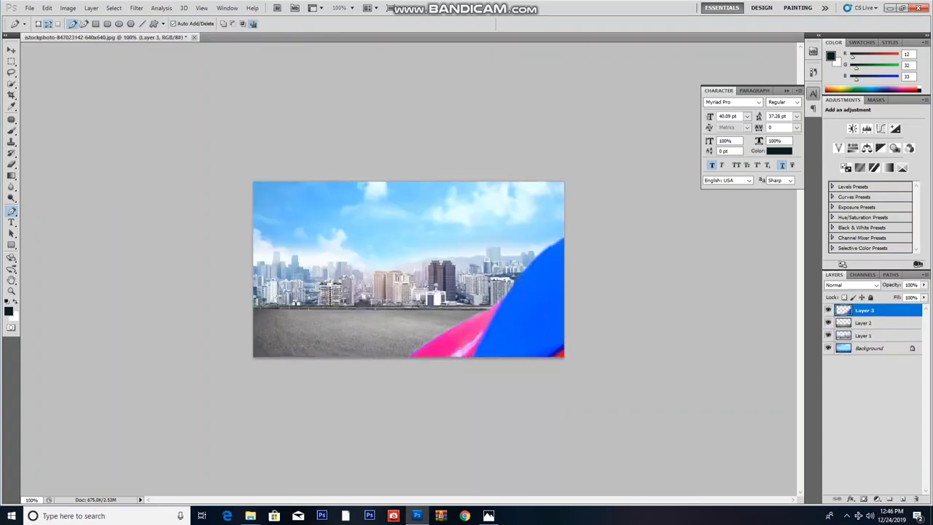
# Step: Enlarge the pasted umbrella man layer and shift it toward the bottom-right
pyautogui.hotkey('ctrl', 't')
pyautogui.moveTo(253, 182)
pyautogui.mouseDown()
pyautogui.moveTo(162, 122)
pyautogui.moveTo(304, 412)
pyautogui.moveTo(433, 348)
pyautogui.moveTo(303, 149)
pyautogui.moveTo(232, 84)
pyautogui.mouseUp()
pyautogui.press('Return')
pyautogui.press('p')
pyautogui.moveTo(511, 306); pyautogui.dragTo(561, 361)
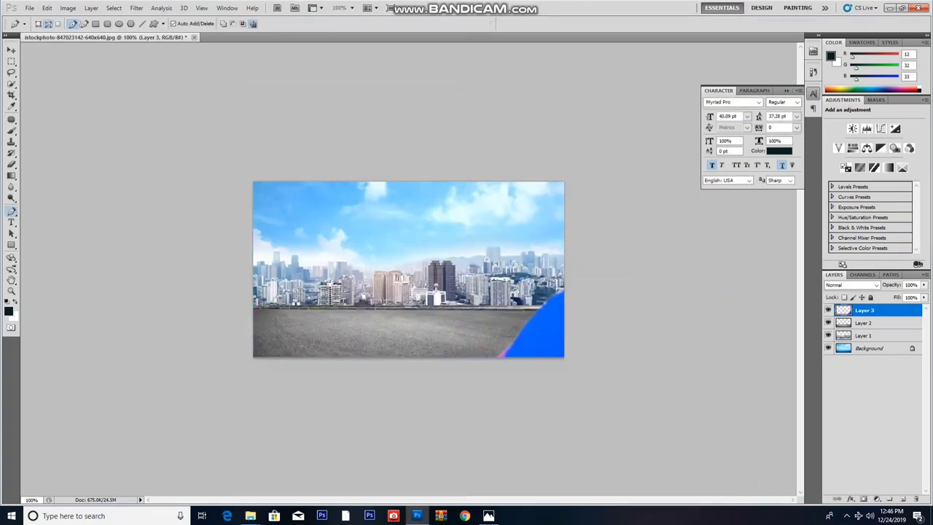
# Step: Shrink the man to roughly 12% size and nudge him down into view
pyautogui.hotkey('ctrl', 't')
pyautogui.moveTo(496, 328)
pyautogui.mouseDown()
pyautogui.moveTo(336, 185)
pyautogui.moveTo(476, 497)
pyautogui.moveTo(314, 226)
pyautogui.mouseUp()
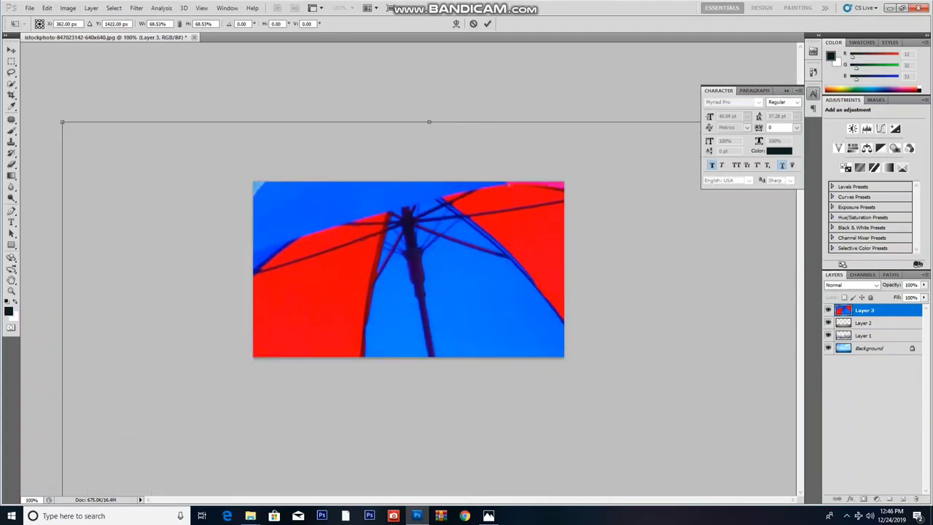
pyautogui.moveTo(428, 122)
pyautogui.mouseDown()
pyautogui.moveTo(431, 385)
pyautogui.moveTo(397, 136)
pyautogui.mouseUp()
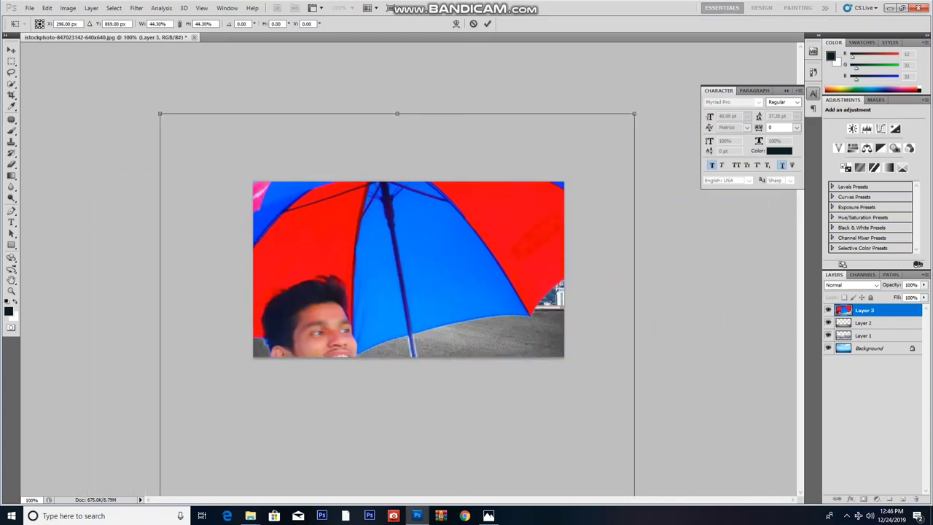
pyautogui.moveTo(398, 137); pyautogui.dragTo(366, 95)
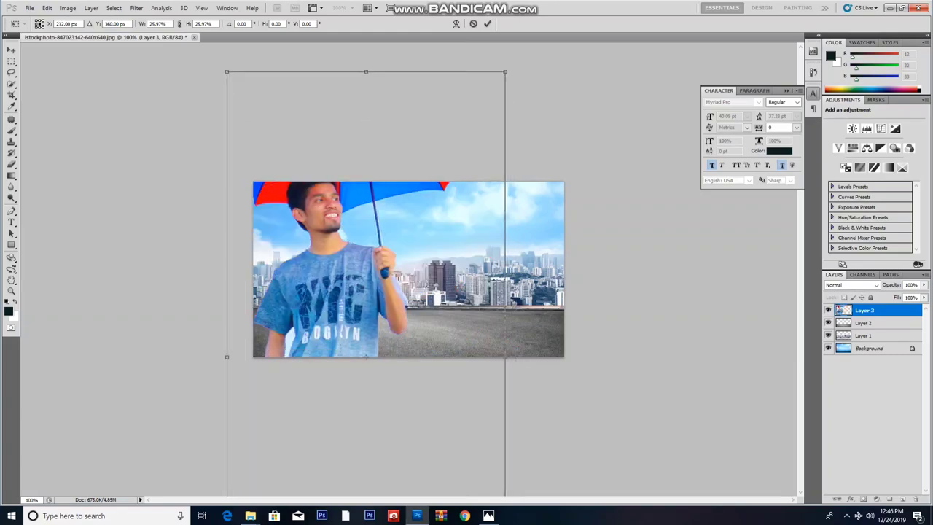
pyautogui.moveTo(366, 356)
pyautogui.mouseDown()
pyautogui.moveTo(385, 321)
pyautogui.moveTo(447, 362)
pyautogui.moveTo(443, 444)
pyautogui.mouseUp()
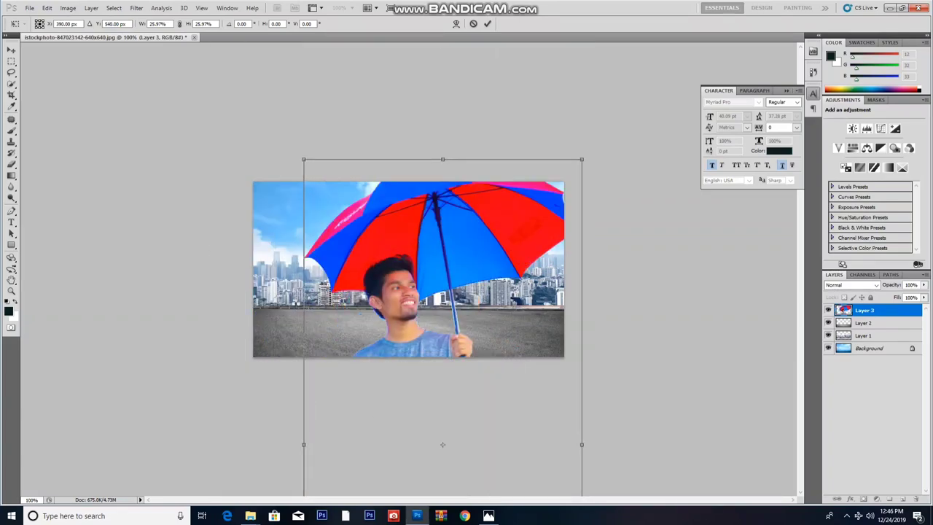
pyautogui.moveTo(581, 159); pyautogui.dragTo(506, 312)
pyautogui.moveTo(440, 408); pyautogui.dragTo(369, 169)
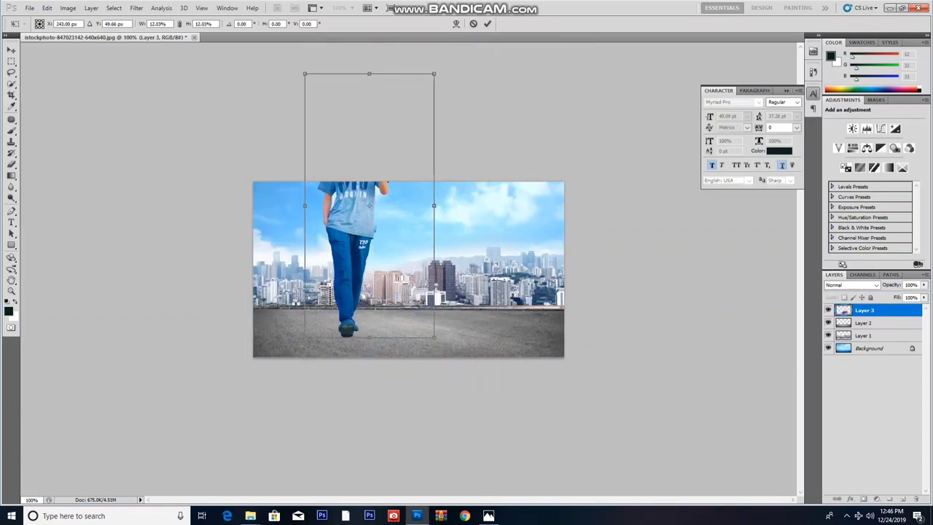
pyautogui.press('Down')
pyautogui.press('Down')
pyautogui.press('Down')
pyautogui.press('Down')
pyautogui.press('Down')
pyautogui.press('Down')
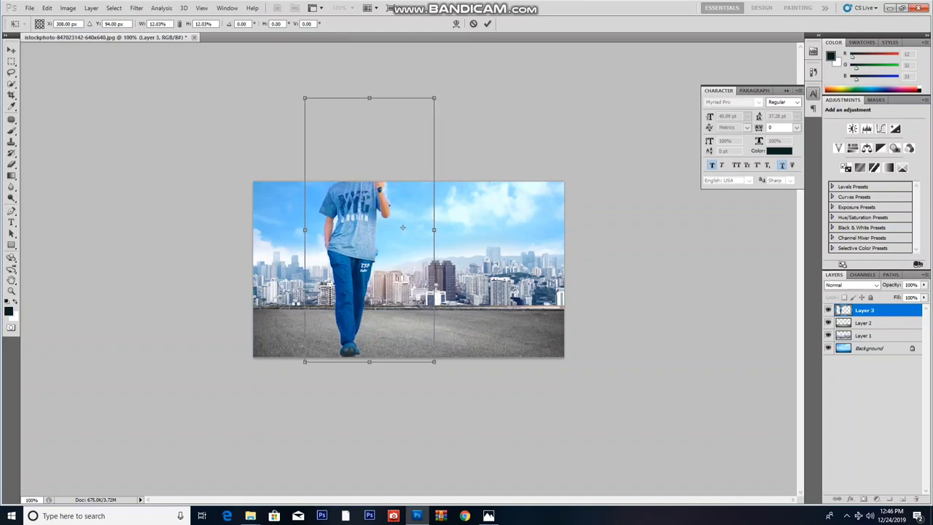
pyautogui.press('Down')
pyautogui.press('Down')
pyautogui.press('Down')
pyautogui.moveTo(303, 101); pyautogui.dragTo(333, 141)
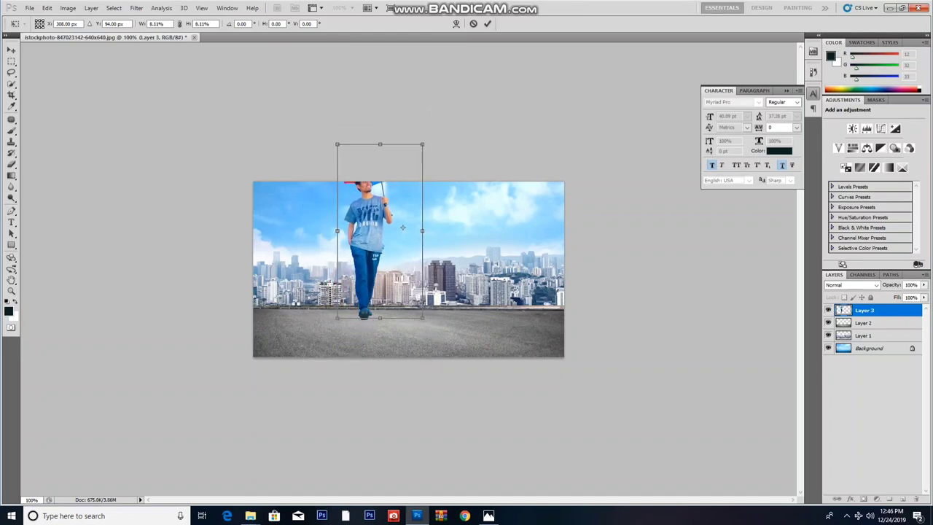
pyautogui.press('Return')
pyautogui.press('p')
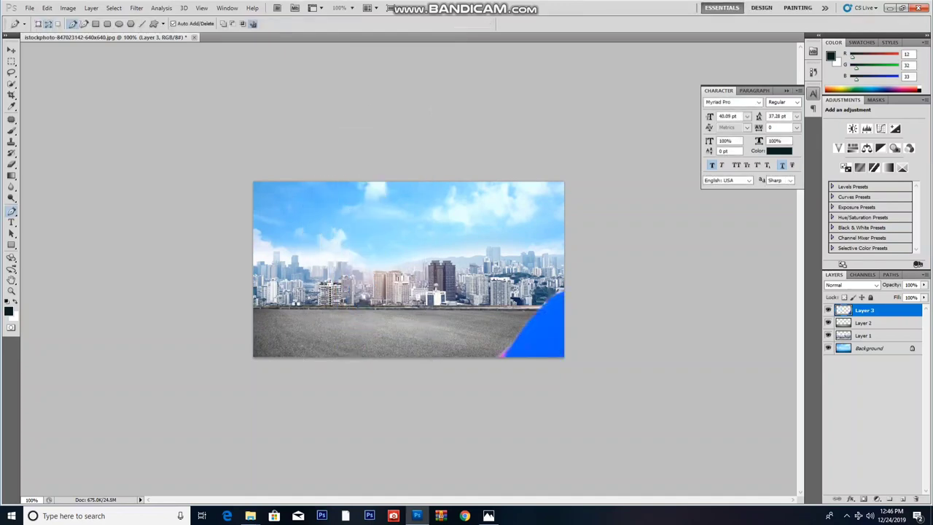
# Step: Slightly resize the man's layer and move it up and left
pyautogui.hotkey('ctrl', 't')
pyautogui.moveTo(241, 225)
pyautogui.mouseDown()
pyautogui.moveTo(227, 271)
pyautogui.moveTo(265, 355)
pyautogui.moveTo(407, 406)
pyautogui.mouseUp()
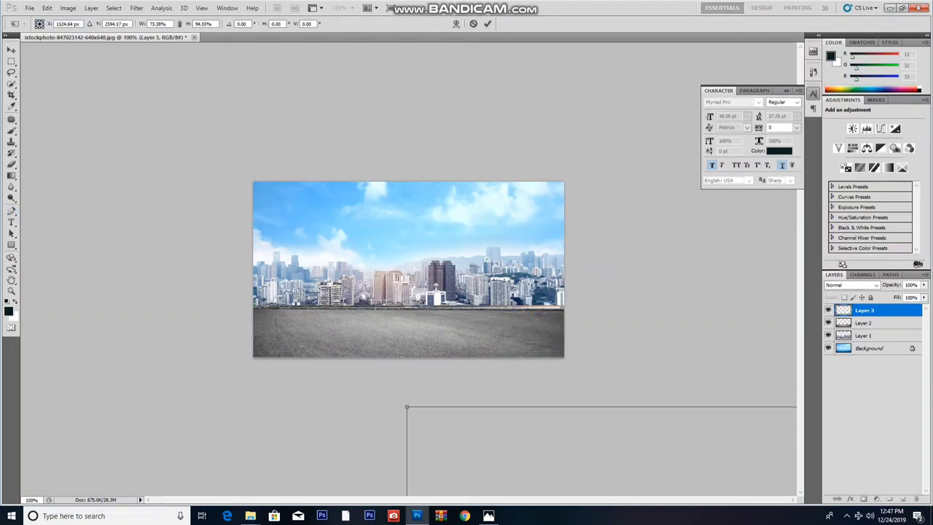
pyautogui.moveTo(510, 452); pyautogui.dragTo(227, 130)
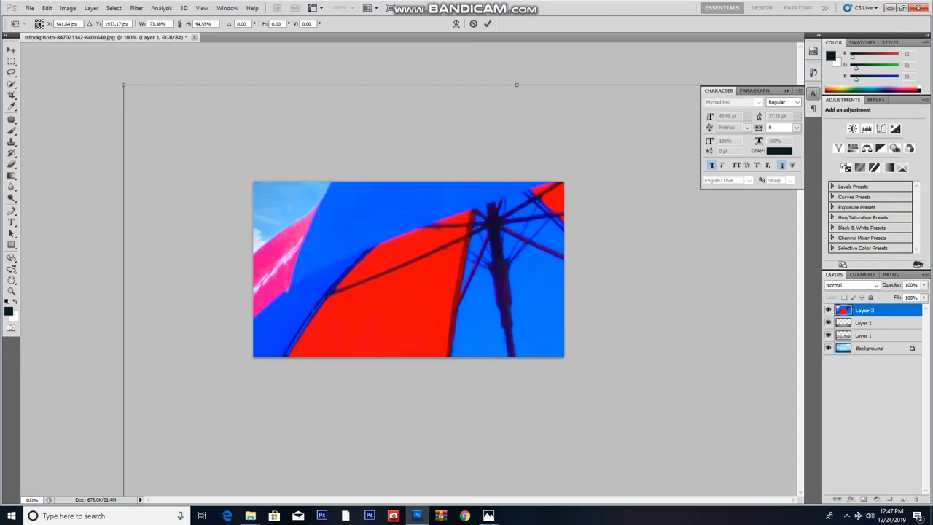
pyautogui.press('Return')
pyautogui.press('p')
# Step: Rescale the man's layer from about 84% down to 51%, keeping him in view
pyautogui.hotkey('ctrl', 't')
pyautogui.moveTo(510, 401); pyautogui.dragTo(334, 233)
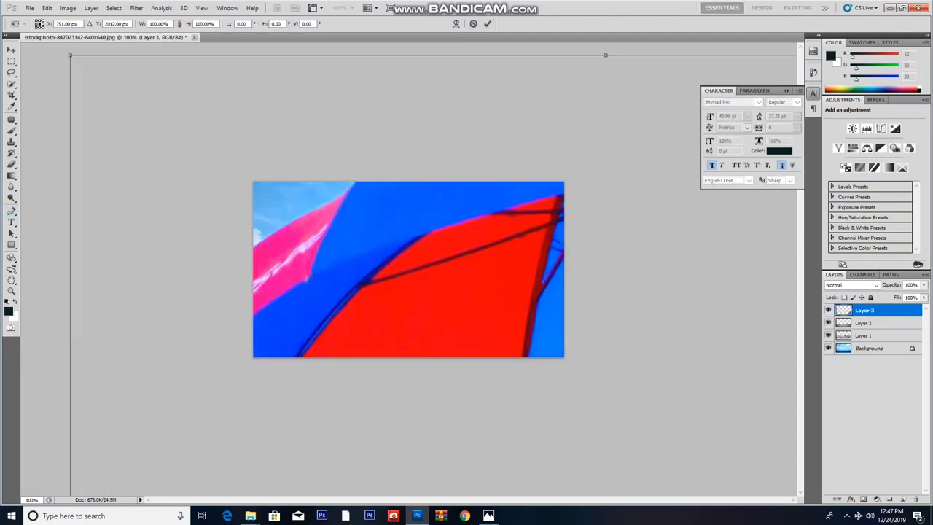
pyautogui.moveTo(68, 54); pyautogui.dragTo(154, 230)
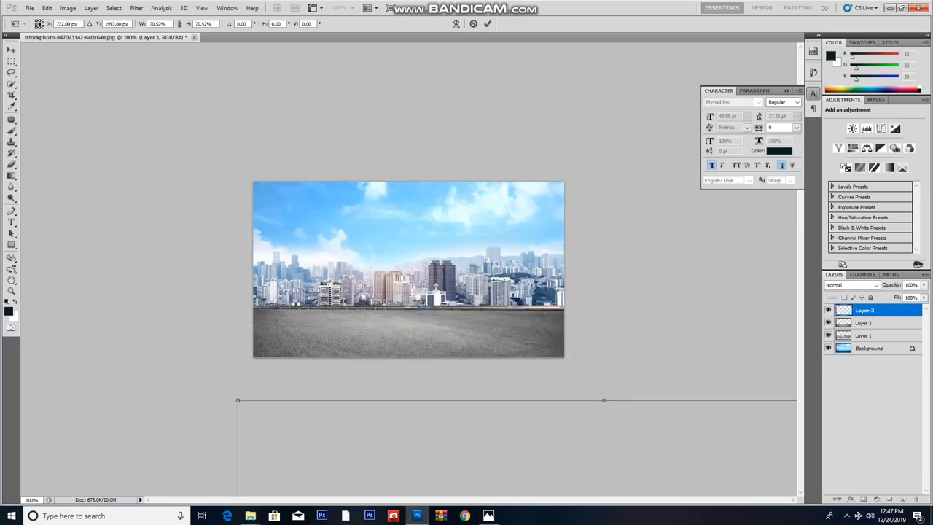
pyautogui.moveTo(155, 230); pyautogui.dragTo(84, 183)
pyautogui.moveTo(409, 292); pyautogui.dragTo(380, 237)
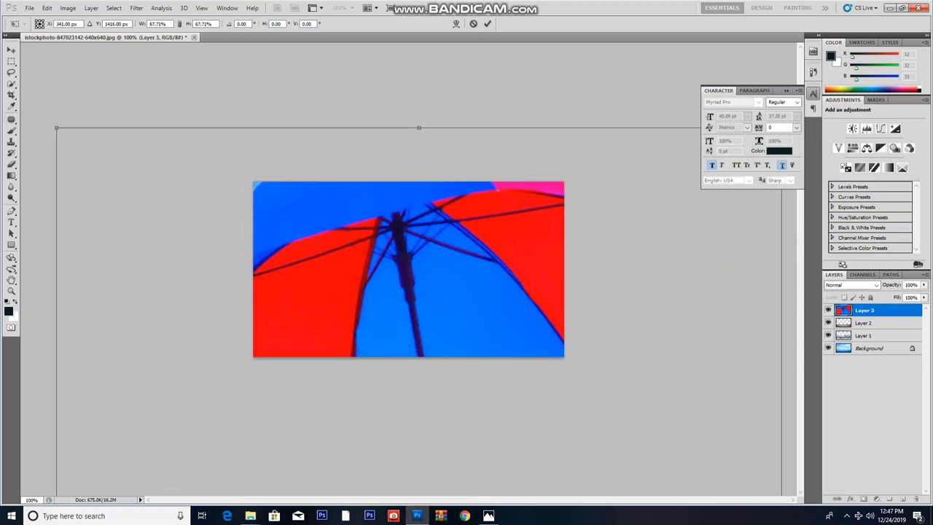
pyautogui.moveTo(56, 127)
pyautogui.mouseDown()
pyautogui.moveTo(99, 133)
pyautogui.moveTo(195, 299)
pyautogui.mouseUp()
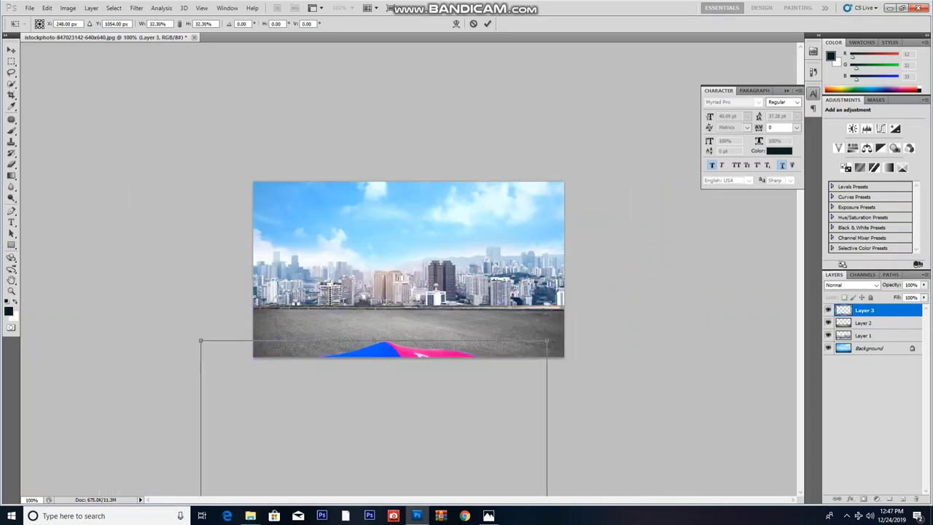
pyautogui.moveTo(364, 401); pyautogui.dragTo(329, 200)
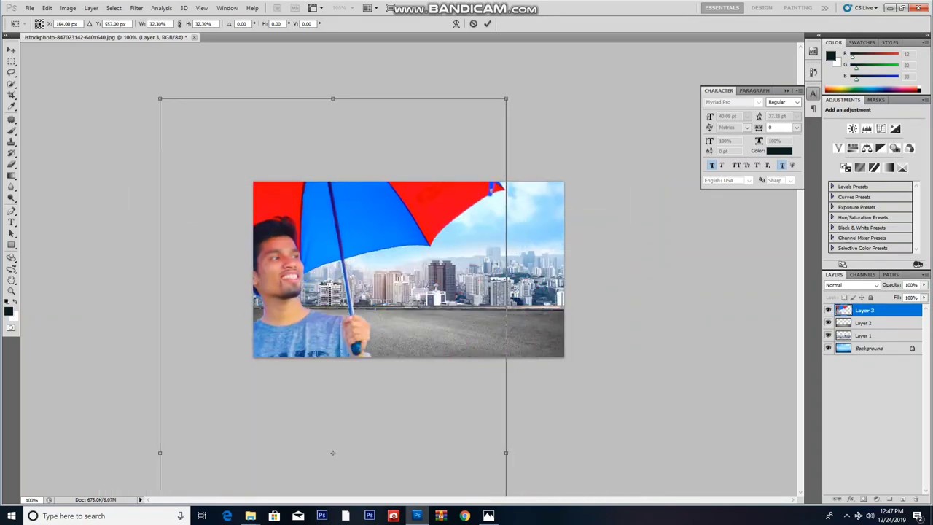
pyautogui.moveTo(160, 98); pyautogui.dragTo(235, 256)
pyautogui.press('Return')
pyautogui.press('p')
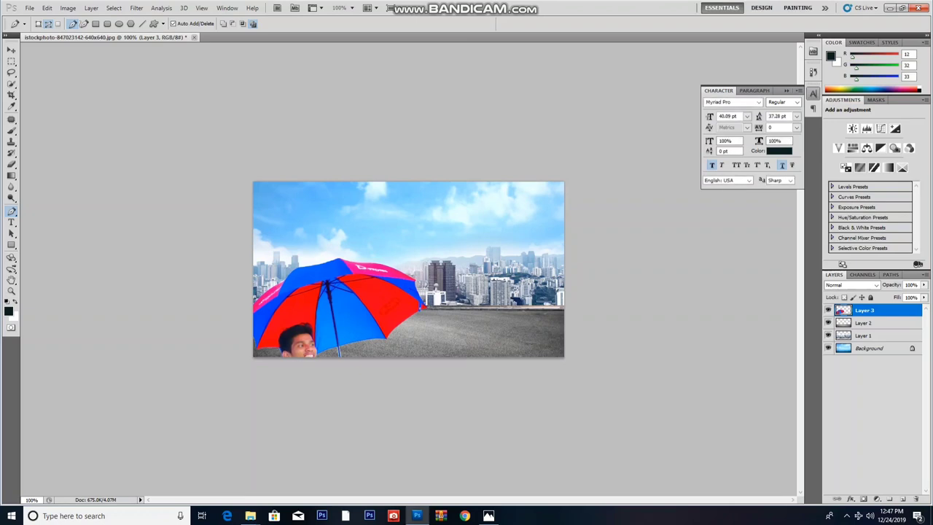
# Step: Move the man onto the pavement, halve his size and shift him 62 pixels left
pyautogui.press('v')
pyautogui.moveTo(335, 321); pyautogui.dragTo(402, 180)
pyautogui.hotkey('ctrl', 't')
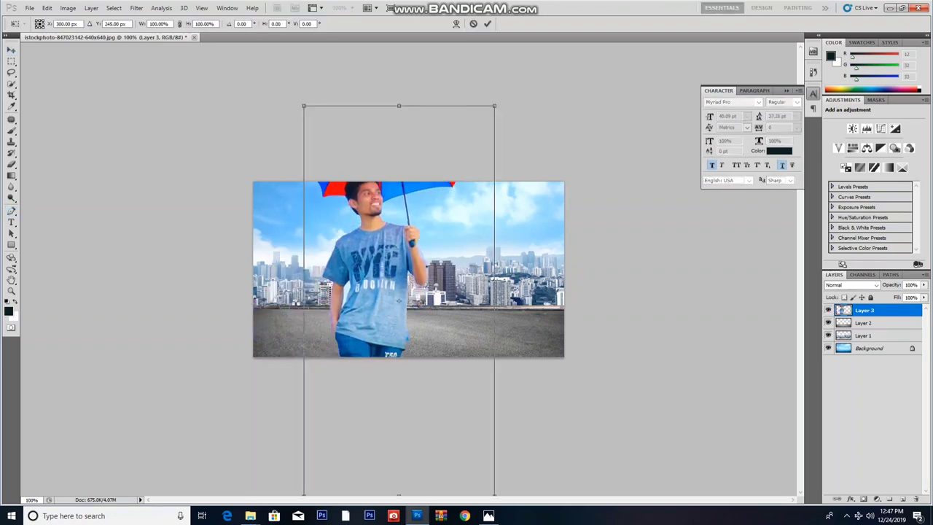
pyautogui.moveTo(494, 496); pyautogui.dragTo(433, 386)
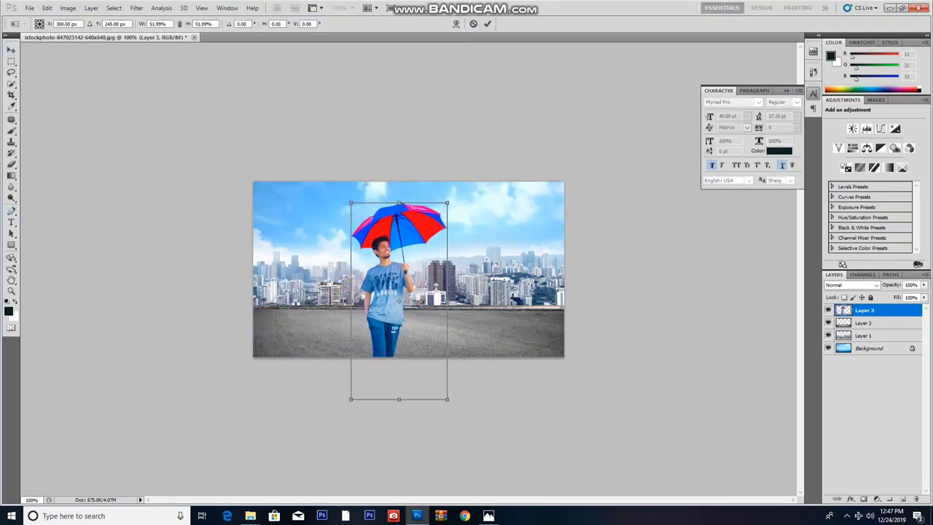
pyautogui.moveTo(394, 299); pyautogui.dragTo(390, 267)
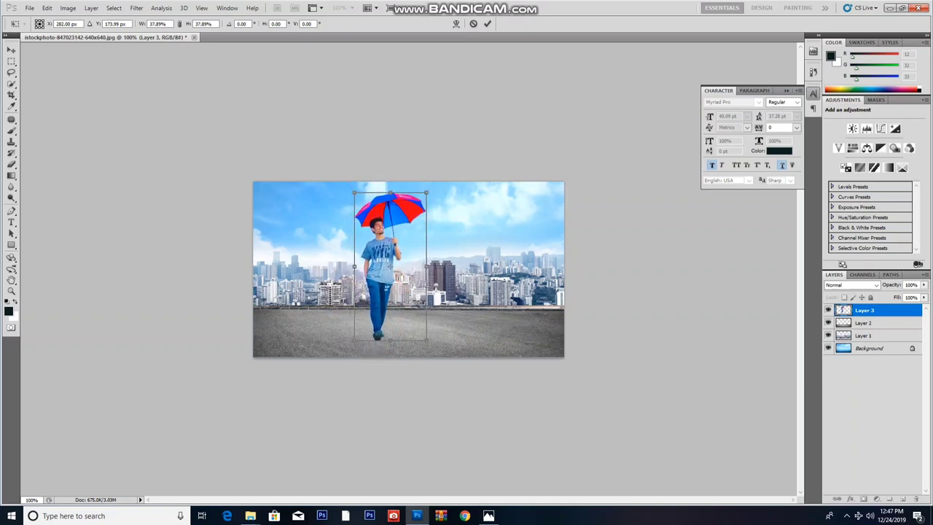
pyautogui.moveTo(387, 277); pyautogui.dragTo(342, 273)
pyautogui.press('Return')
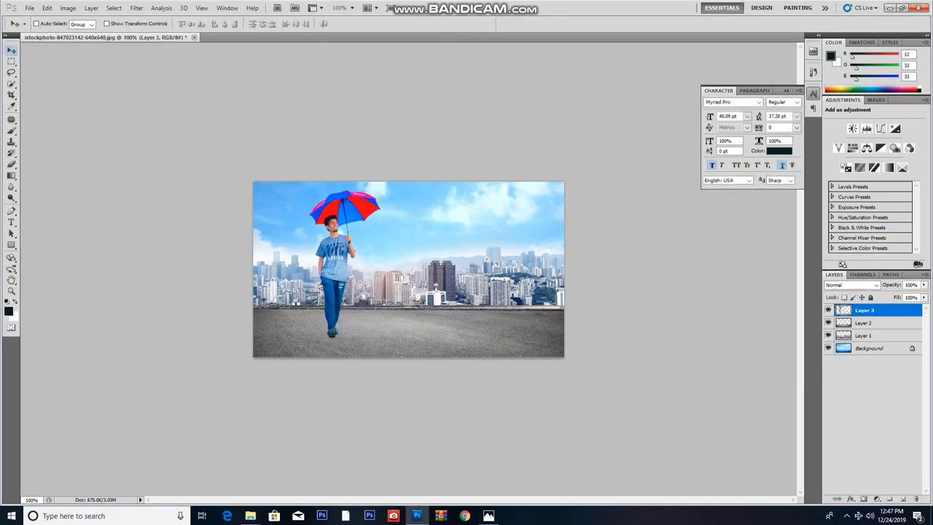
pyautogui.hotkey('ctrl', 't')
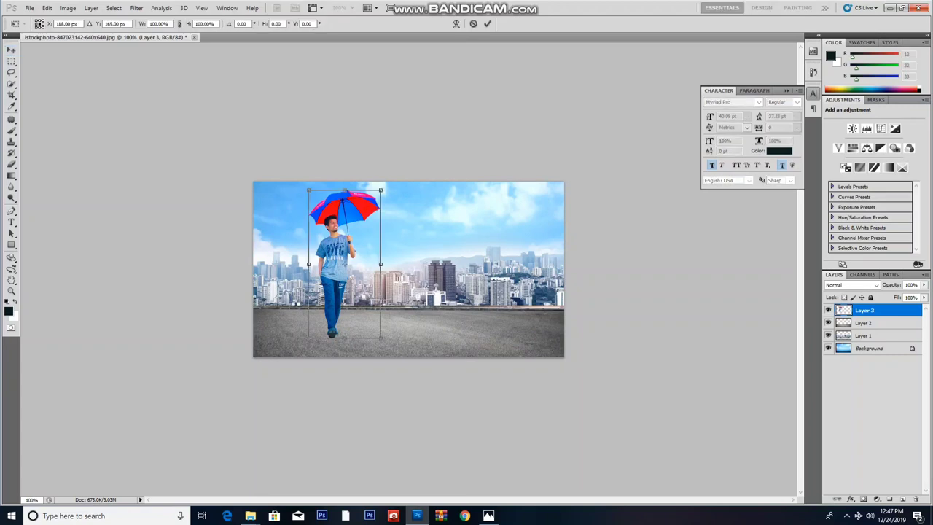
pyautogui.press('Return')
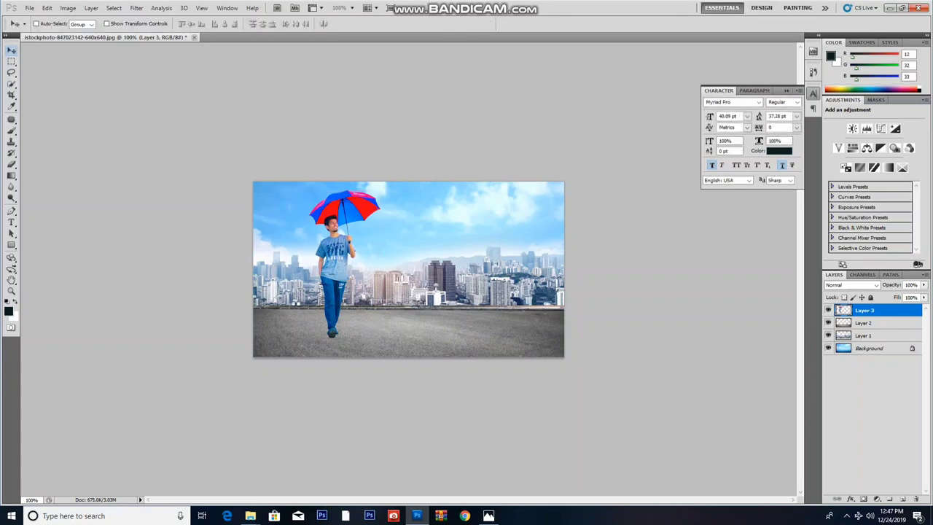
# Step: Undo an accidental extra paste of the umbrella image
pyautogui.hotkey('ctrl', 'v')
pyautogui.hotkey('ctrl', 't')
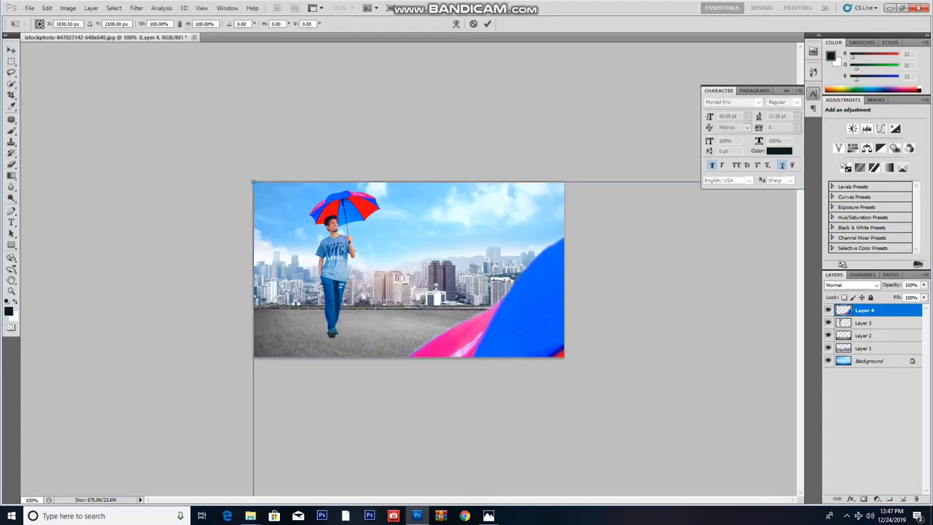
pyautogui.press('Escape')
pyautogui.hotkey('ctrl', 'z')
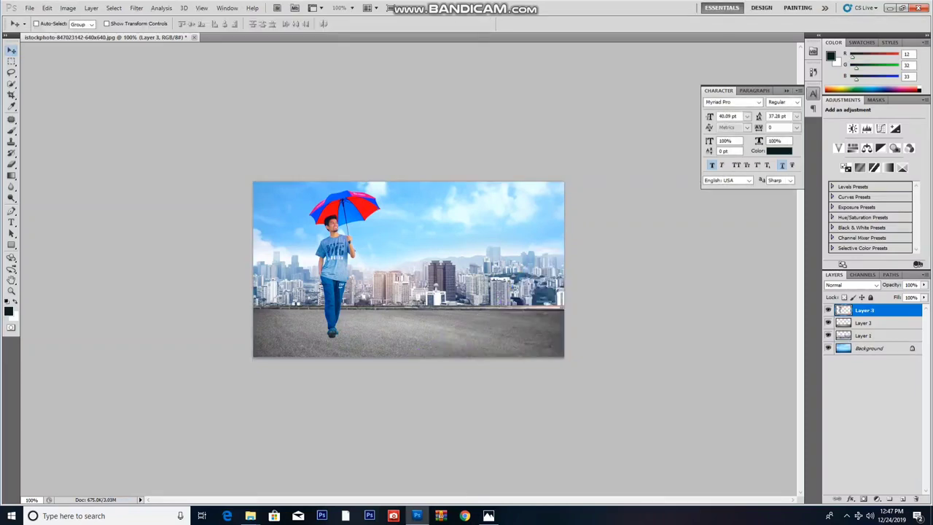
# Step: Duplicate the man's layer and rotate the copy 180° upside down
pyautogui.hotkey('ctrl', 'j')
pyautogui.hotkey('ctrl', 't')
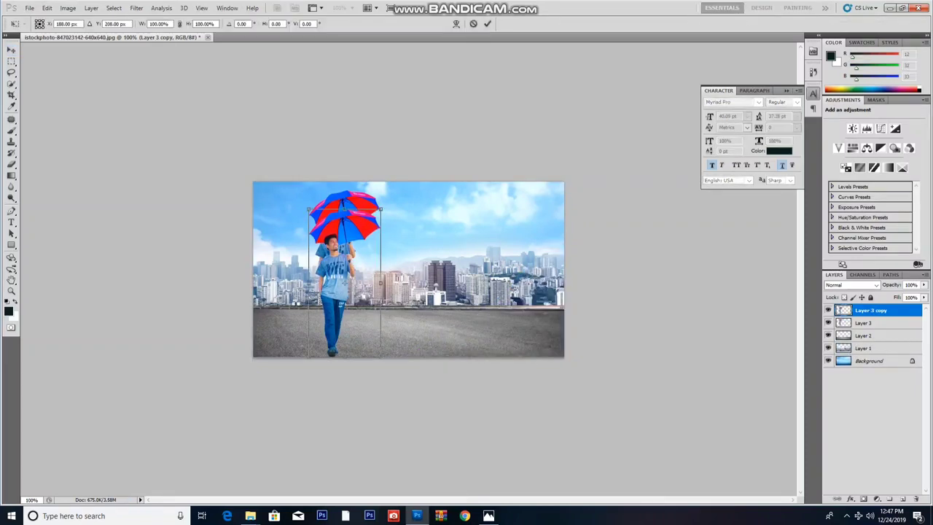
pyautogui.rightClick(337, 268)
pyautogui.click(374, 392)
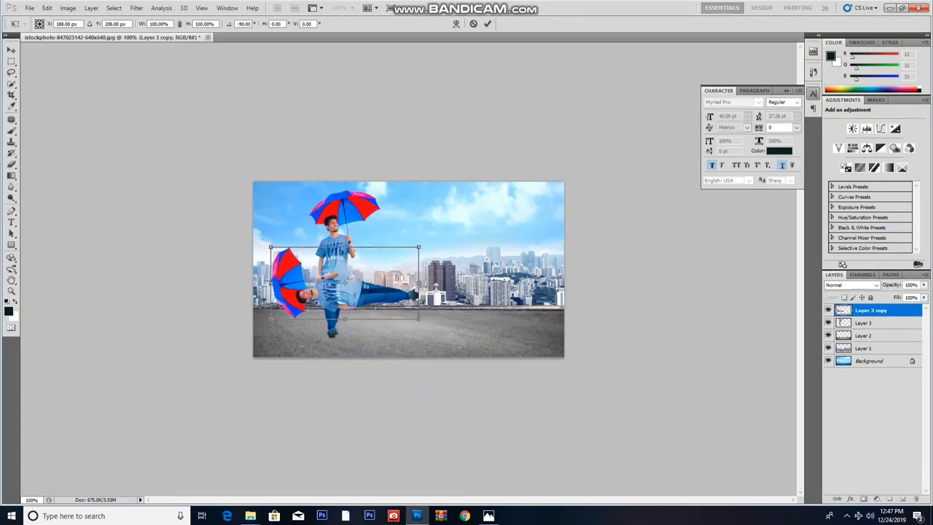
pyautogui.hotkey('ctrl', 'z')
pyautogui.rightClick(341, 293)
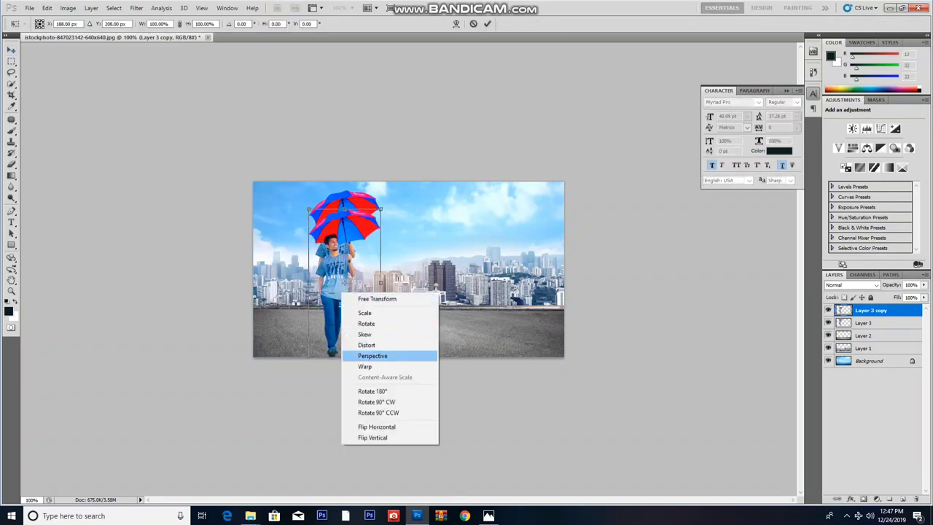
pyautogui.click(376, 427)
pyautogui.hotkey('ctrl', 'z')
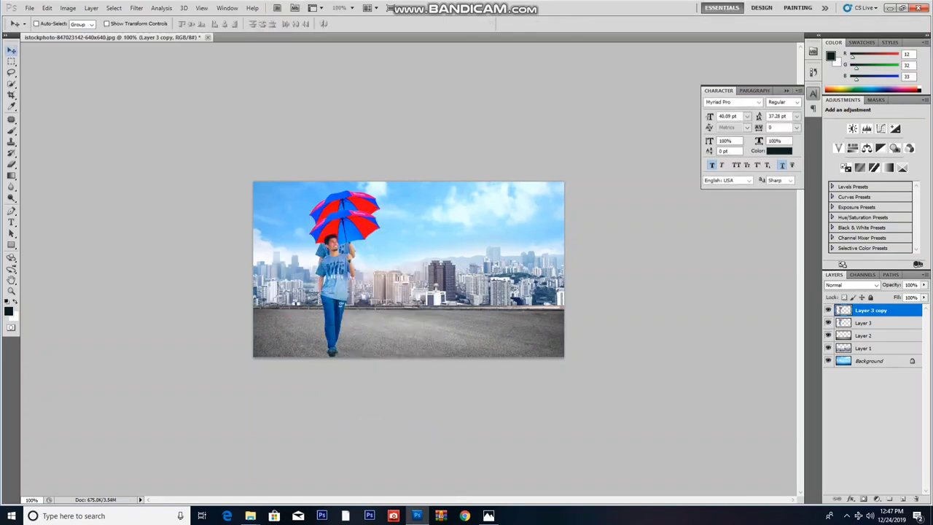
pyautogui.rightClick(347, 293)
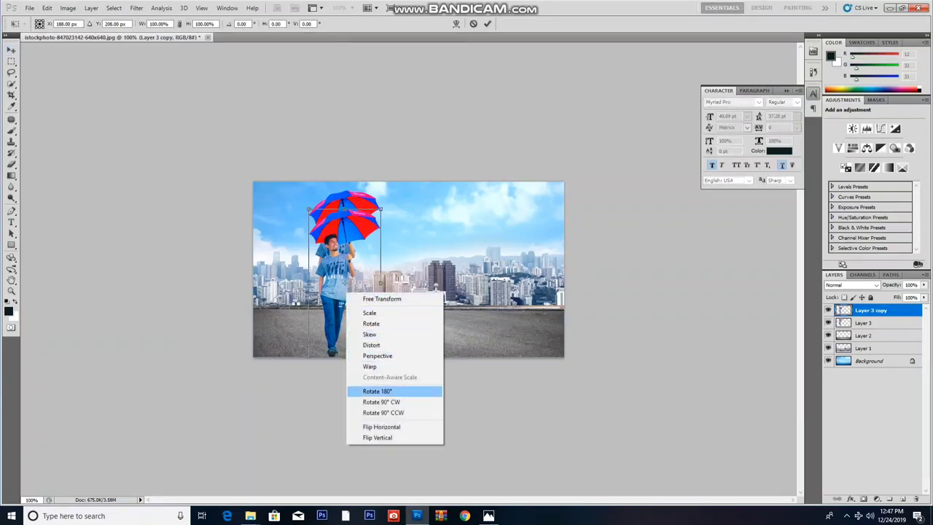
pyautogui.click(377, 391)
# Step: Place the flipped copy beneath the man's feet and set its opacity to 40%
pyautogui.moveTo(344, 291); pyautogui.dragTo(322, 421)
pyautogui.press('Return')
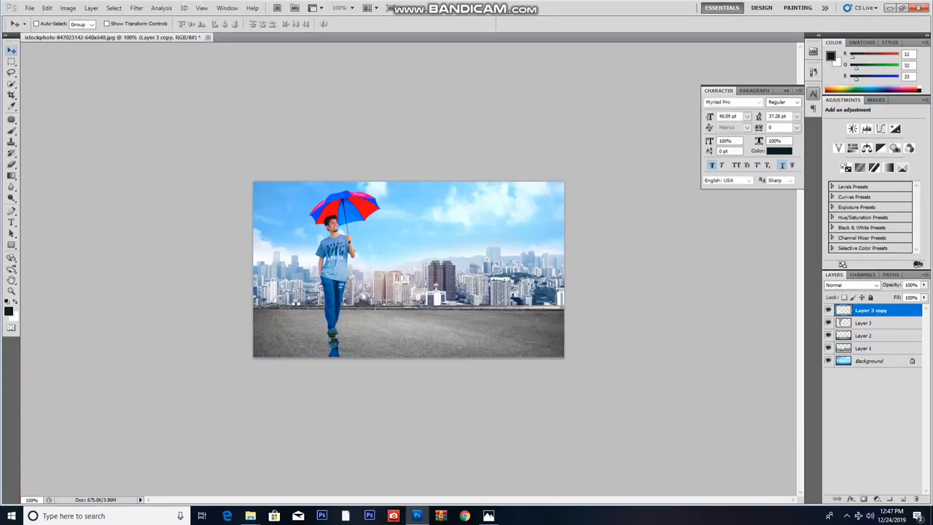
pyautogui.press('4')
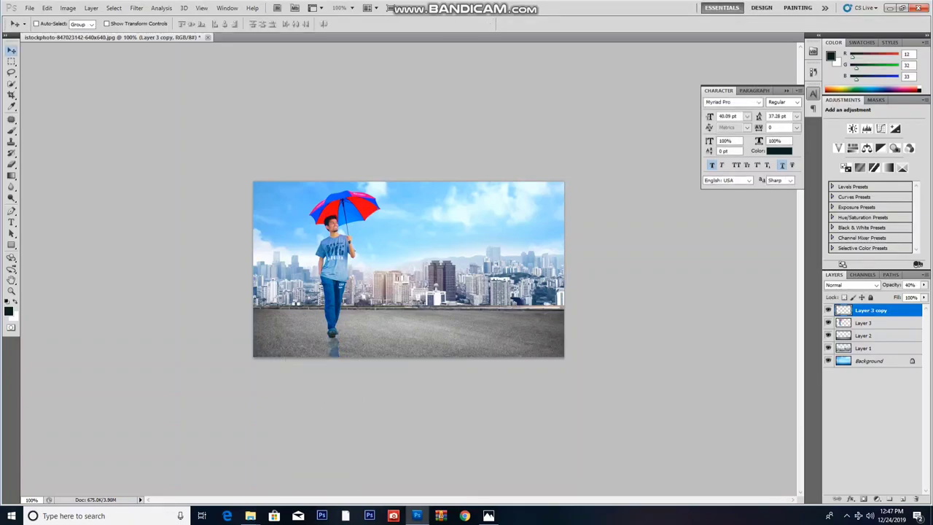
# Step: Add a trial '2020' text in the picture's centre, then undo it
pyautogui.press('t')
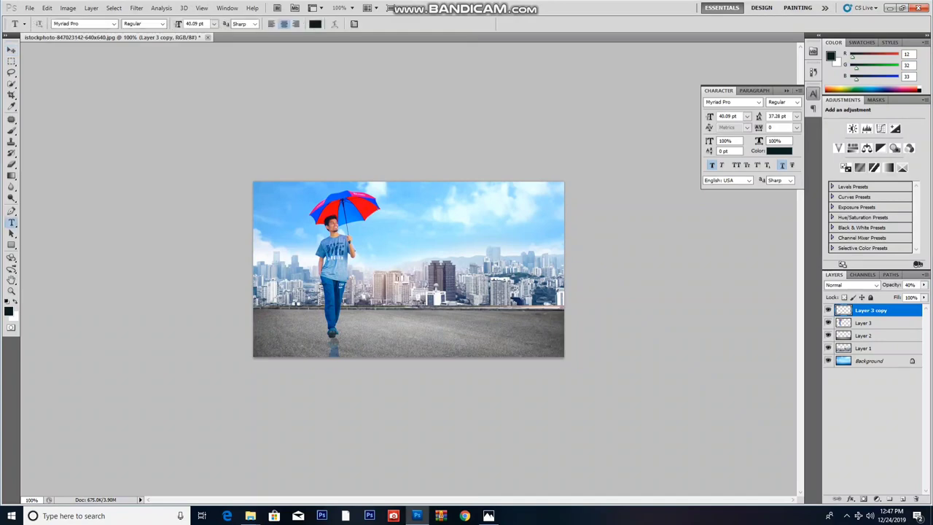
pyautogui.click(392, 309)
pyautogui.write('2')
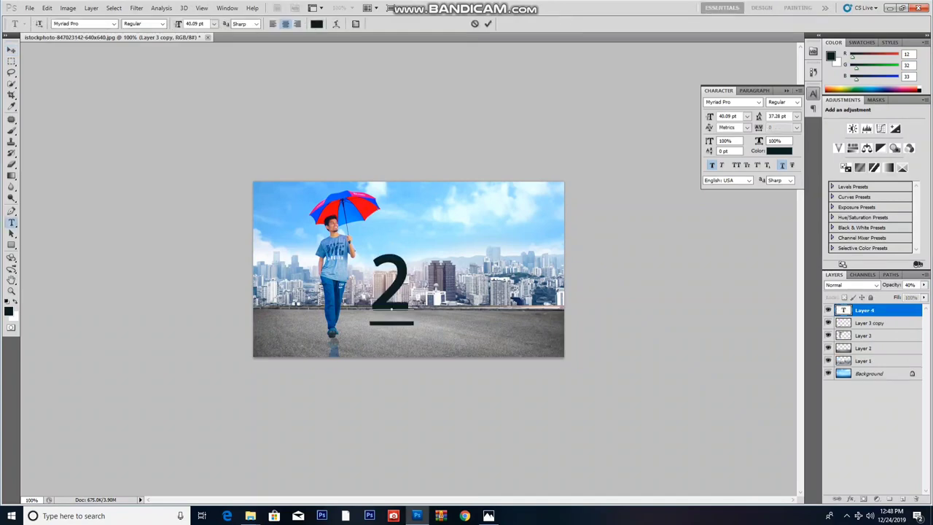
pyautogui.write('020')
pyautogui.click(488, 23)
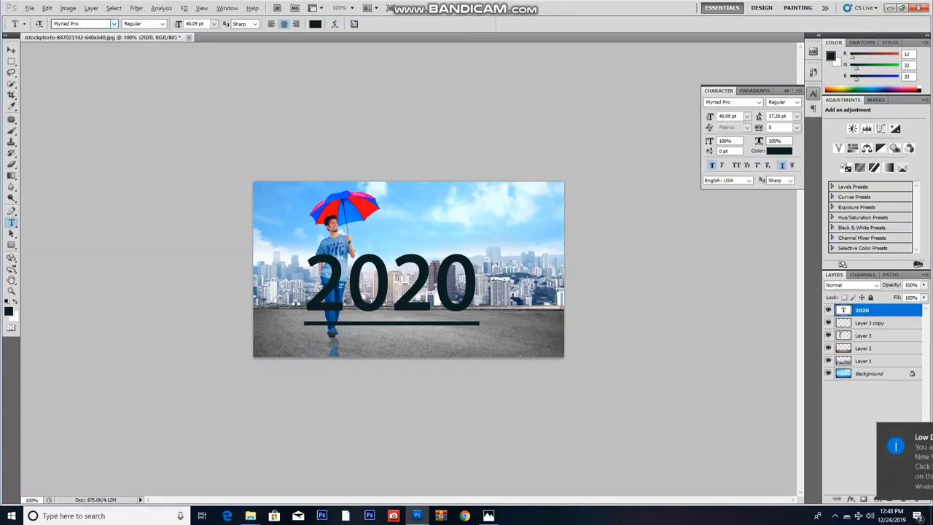
pyautogui.hotkey('ctrl', 'alt', 'z')
pyautogui.hotkey('ctrl', 'alt', 'z')
# Step: Set the type font to Nueva Std Condensed
pyautogui.click(114, 23)
pyautogui.scroll(2, 145, 43)
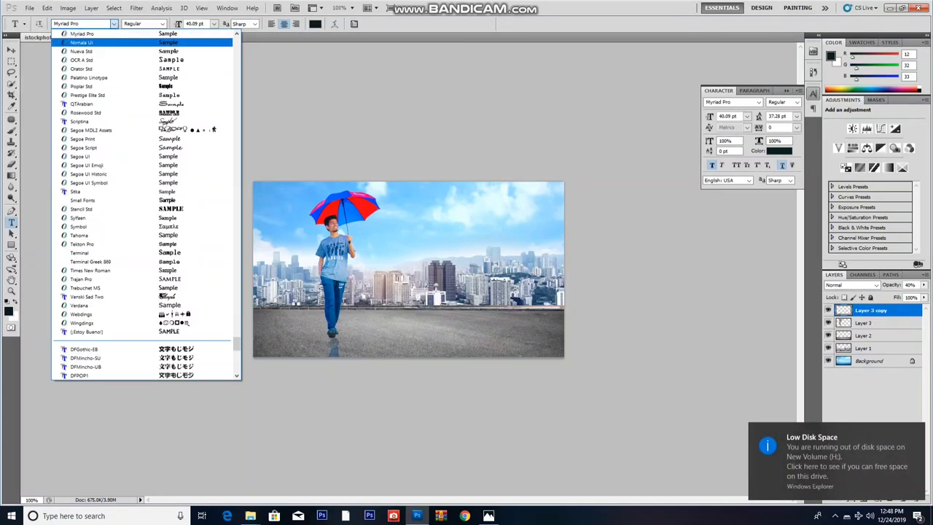
pyautogui.press('Down')
pyautogui.press('Return')
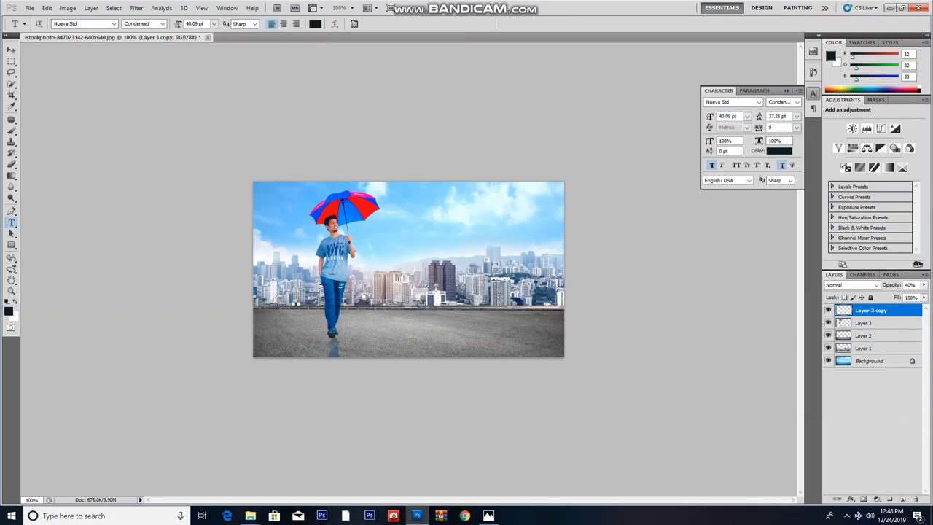
# Step: Type '2020' above the skyline on the right side and commit it
pyautogui.click(419, 280)
pyautogui.write('22')
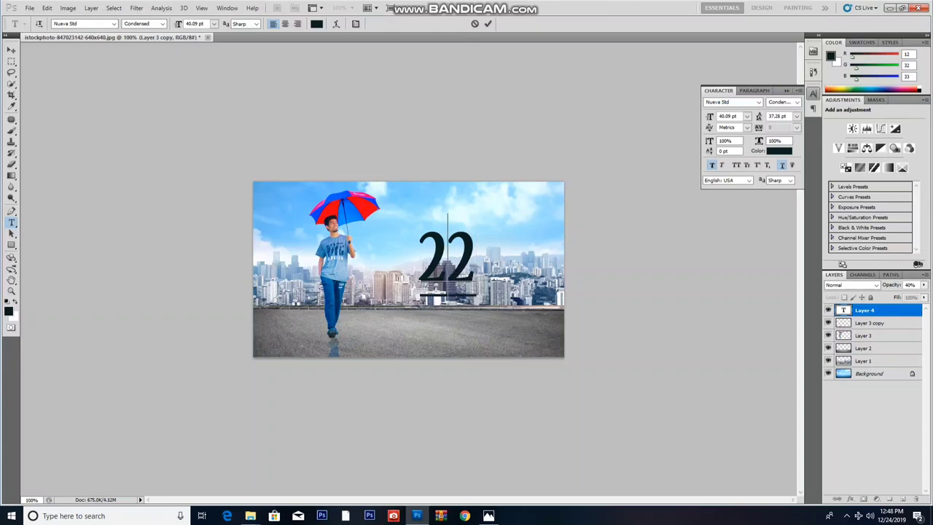
pyautogui.press('BackSpace')
pyautogui.write('0')
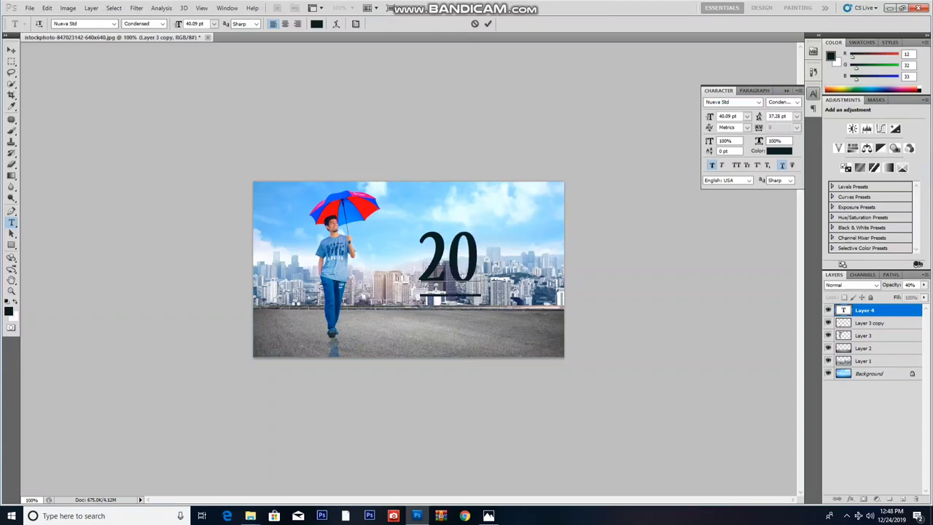
pyautogui.write('20')
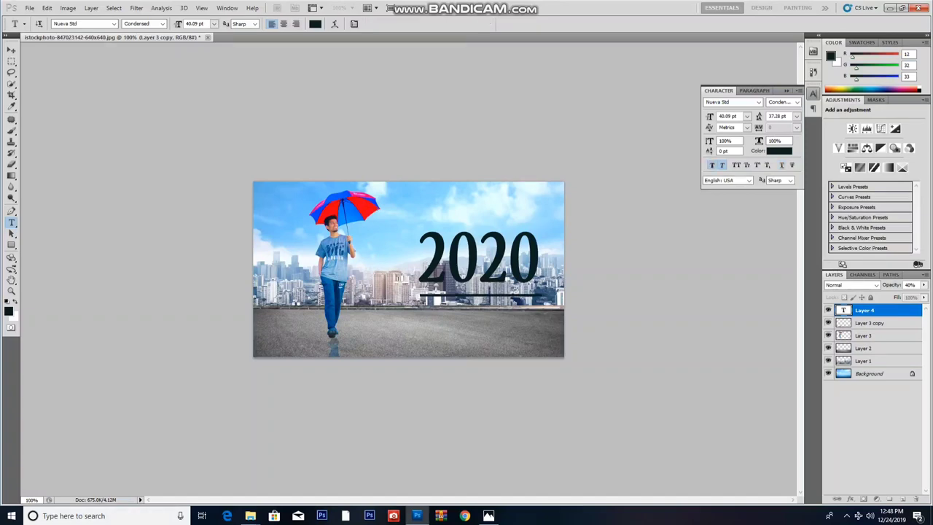
pyautogui.hotkey('ctrl', 'Return')
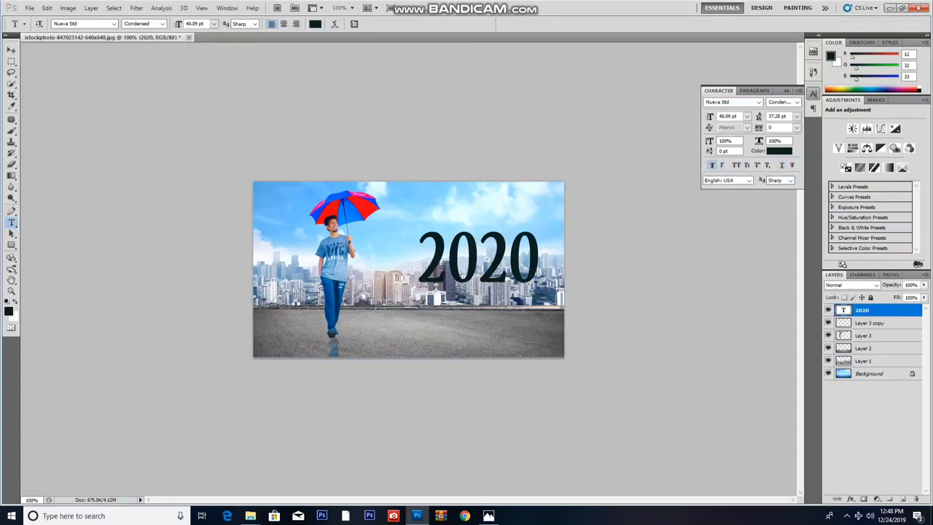
# Step: Move the 2020 text down onto the street
pyautogui.press('v')
pyautogui.moveTo(477, 257); pyautogui.dragTo(450, 305)
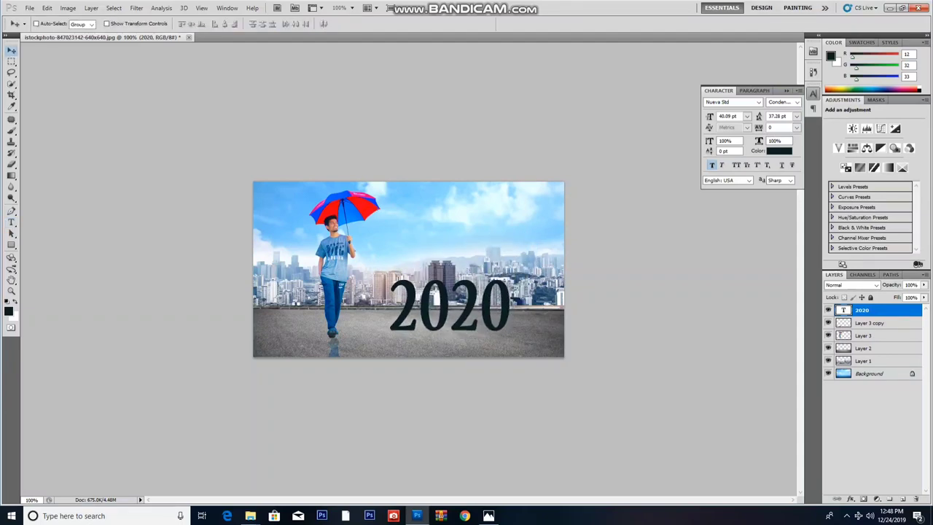
pyautogui.press('t')
# Step: Preview fonts on 2020, trying Stencil Std and then a_Huxley
pyautogui.click(114, 24)
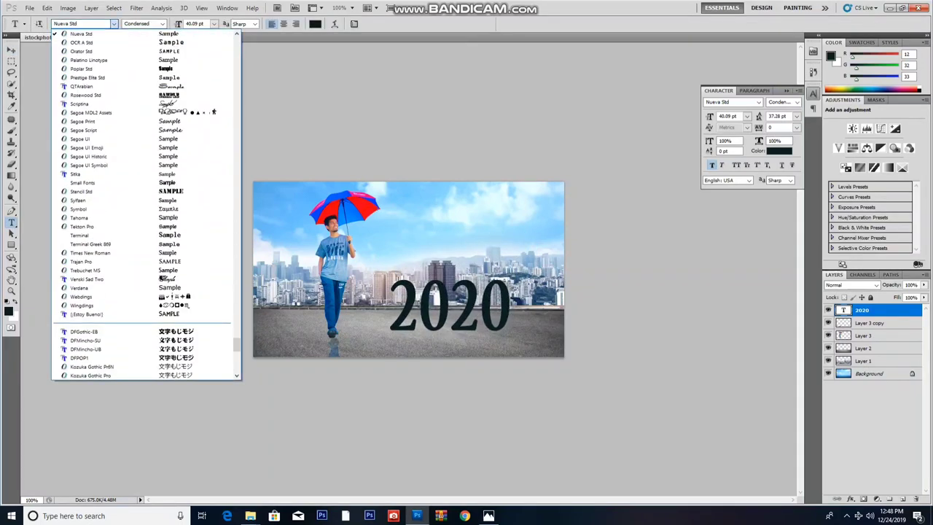
pyautogui.press('Down')
pyautogui.press('Return')
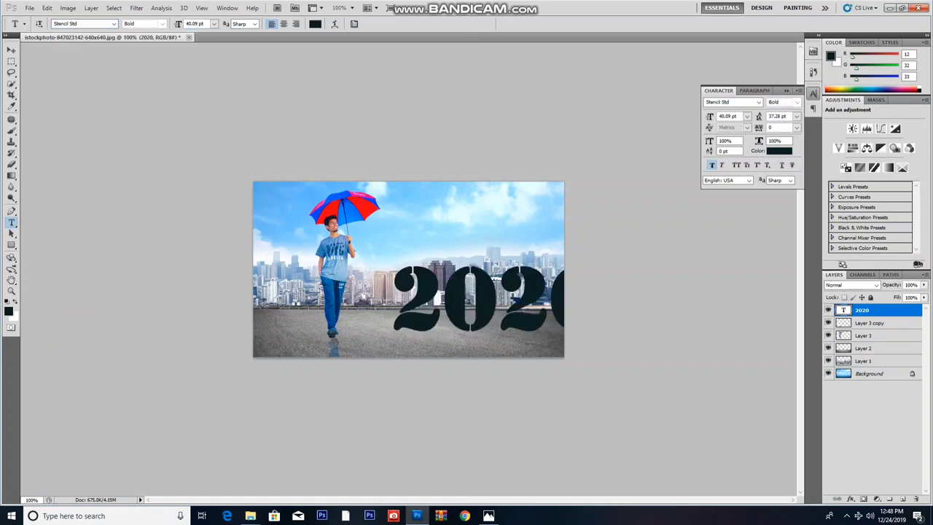
pyautogui.press('Up')
pyautogui.press('Up')
pyautogui.press('Up')
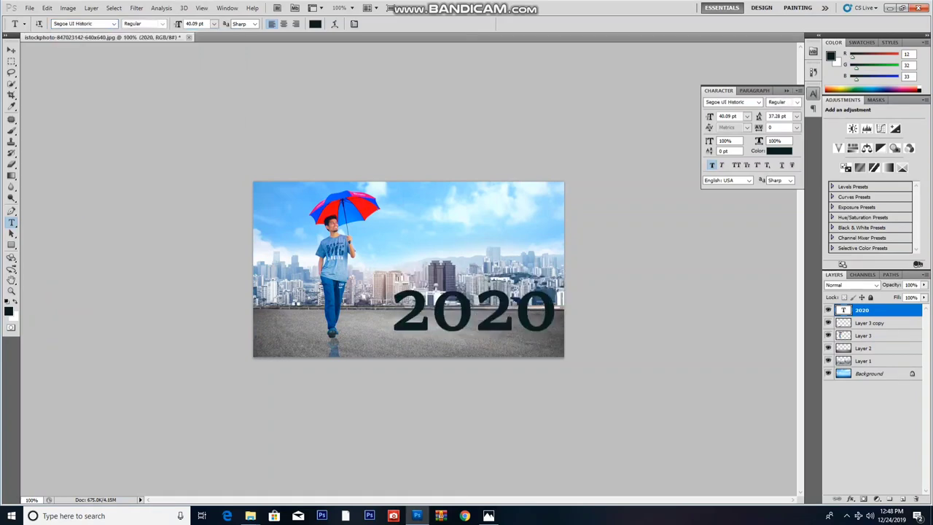
pyautogui.press('Up')
pyautogui.press('Up')
pyautogui.press('Up')
pyautogui.press('Up')
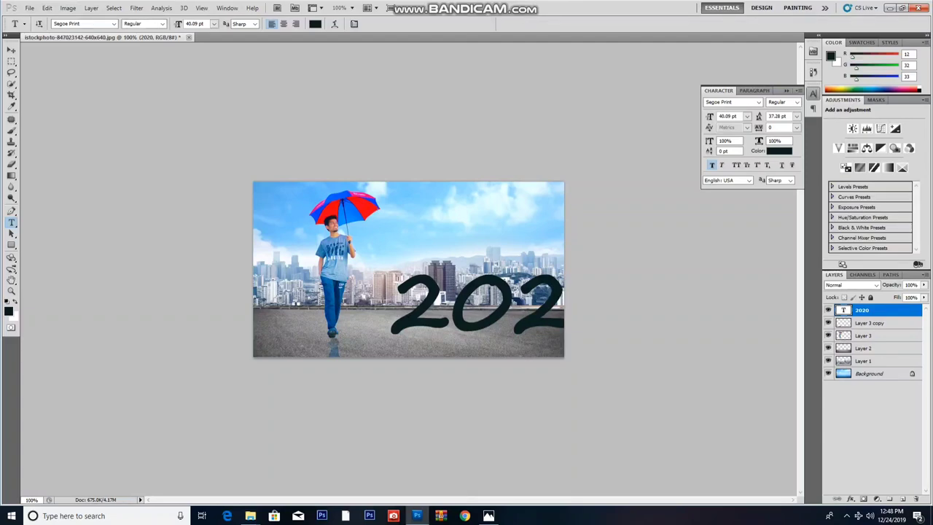
pyautogui.click(114, 24)
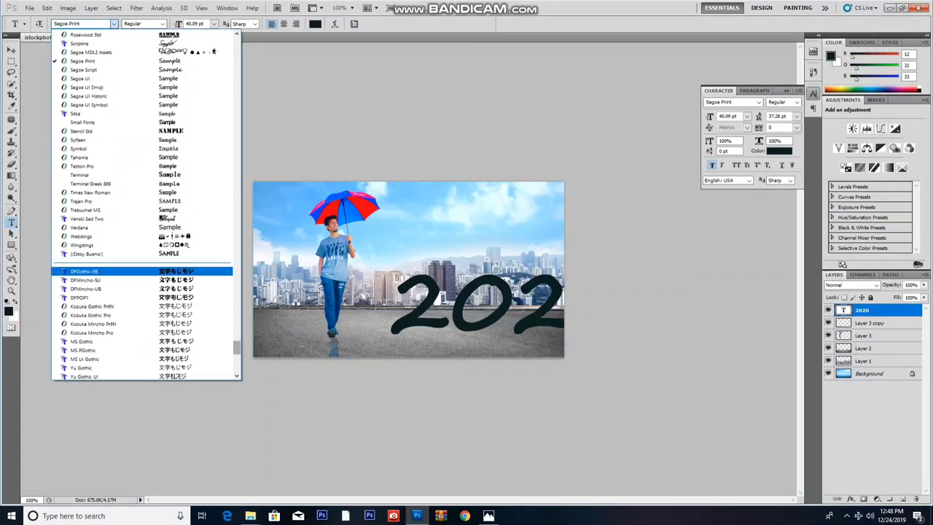
pyautogui.scroll(15, 146, 204)
pyautogui.scroll(10, 146, 204)
pyautogui.scroll(10, 146, 204)
pyautogui.scroll(5, 146, 204)
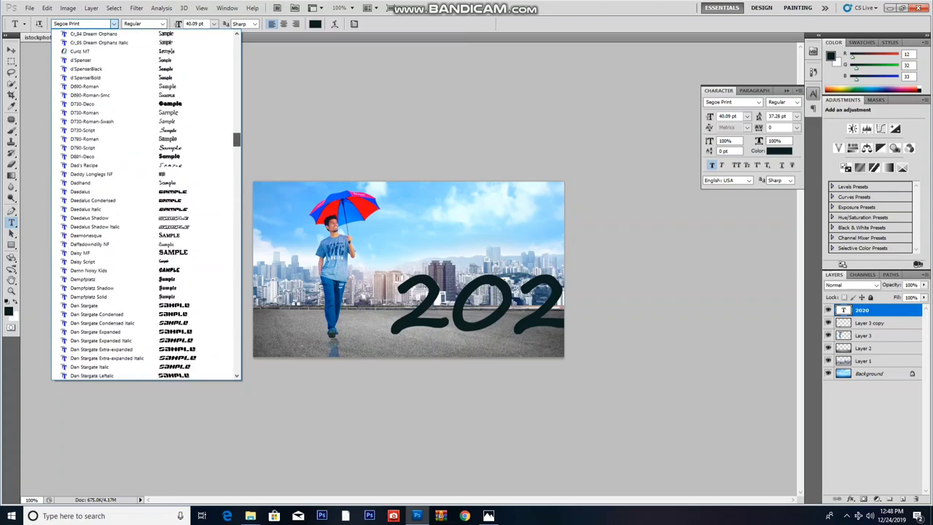
pyautogui.scroll(10, 146, 204)
pyautogui.scroll(10, 146, 204)
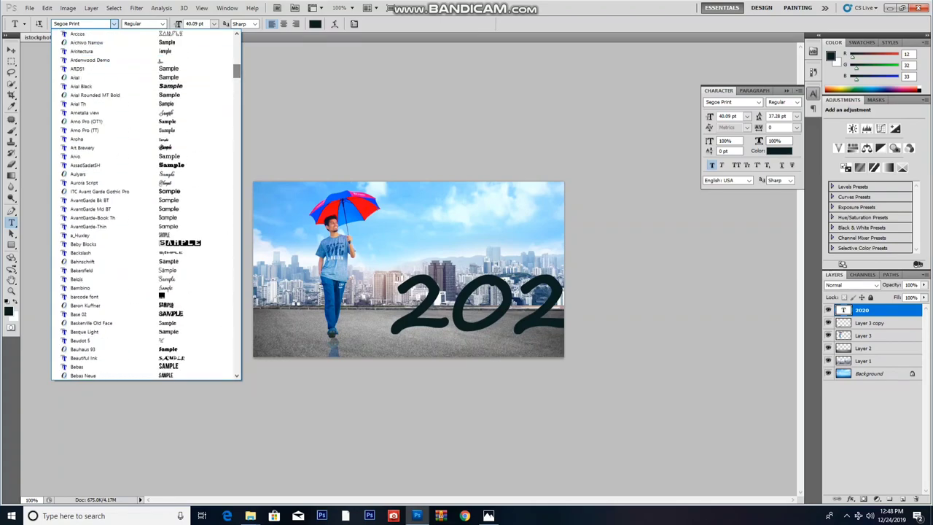
pyautogui.click(110, 236)
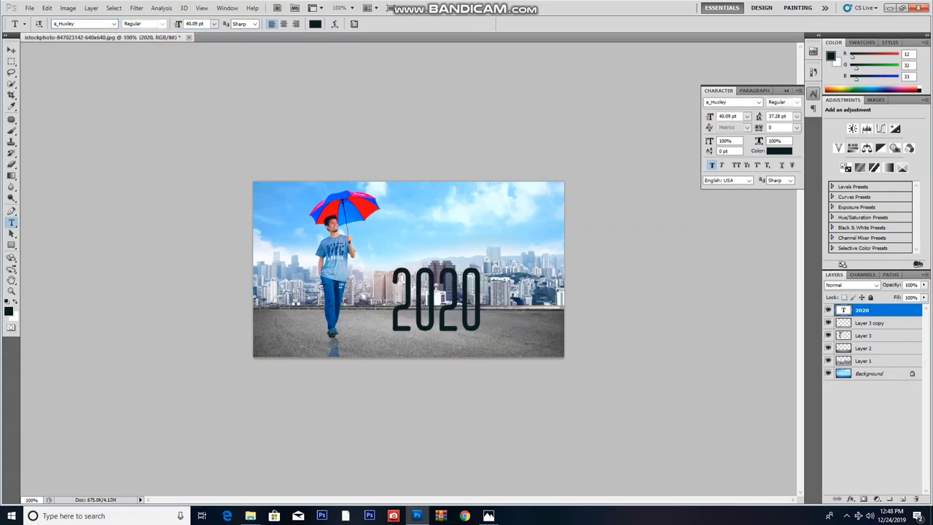
# Step: Try Base 02 and Bebas, then set 2020 in ADAM.CG PRO
pyautogui.click(113, 24)
pyautogui.click(109, 104)
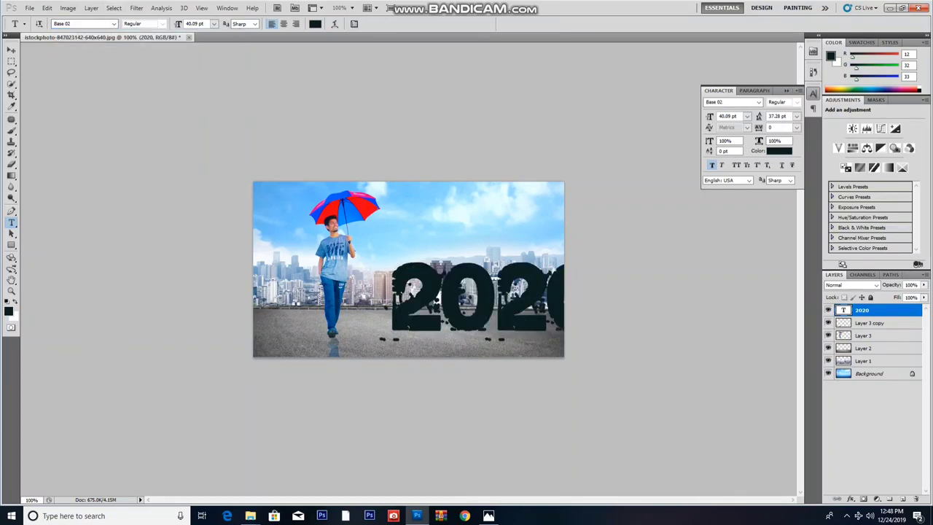
pyautogui.click(114, 23)
pyautogui.click(110, 88)
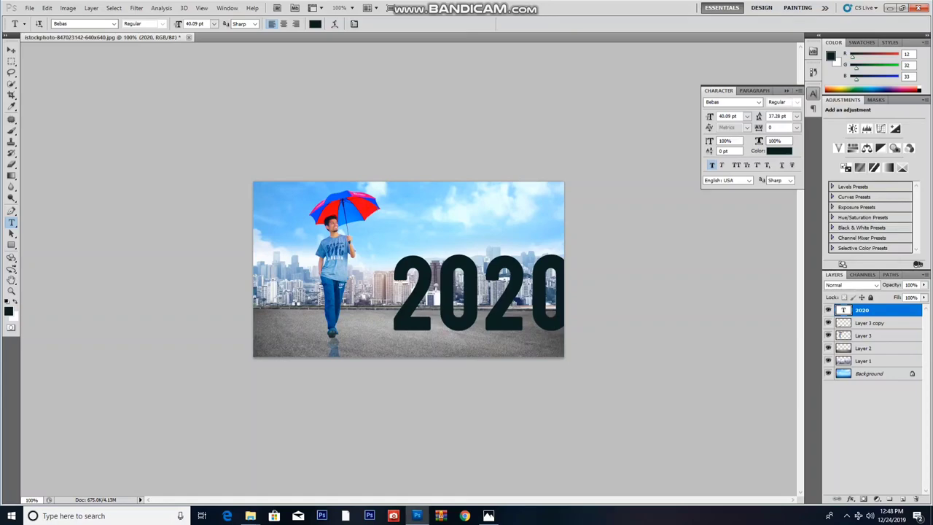
pyautogui.click(114, 23)
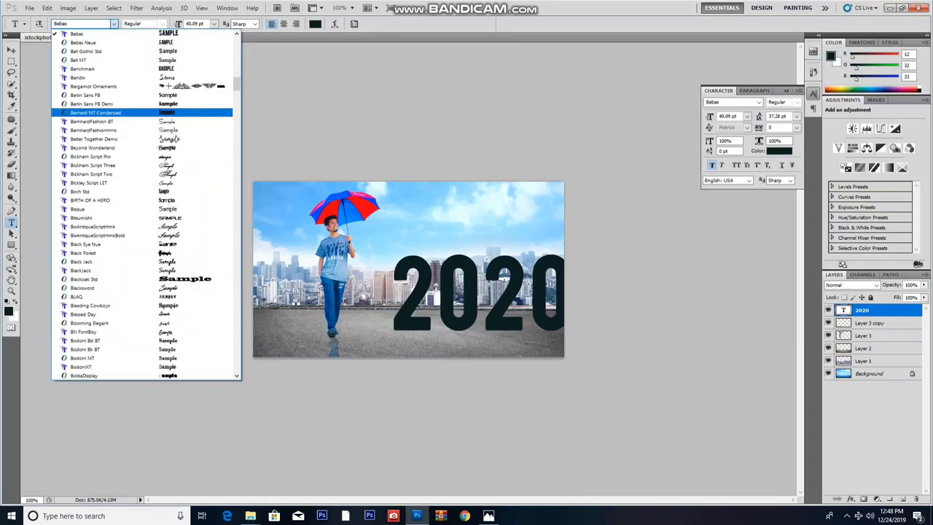
pyautogui.scroll(10, 110, 80)
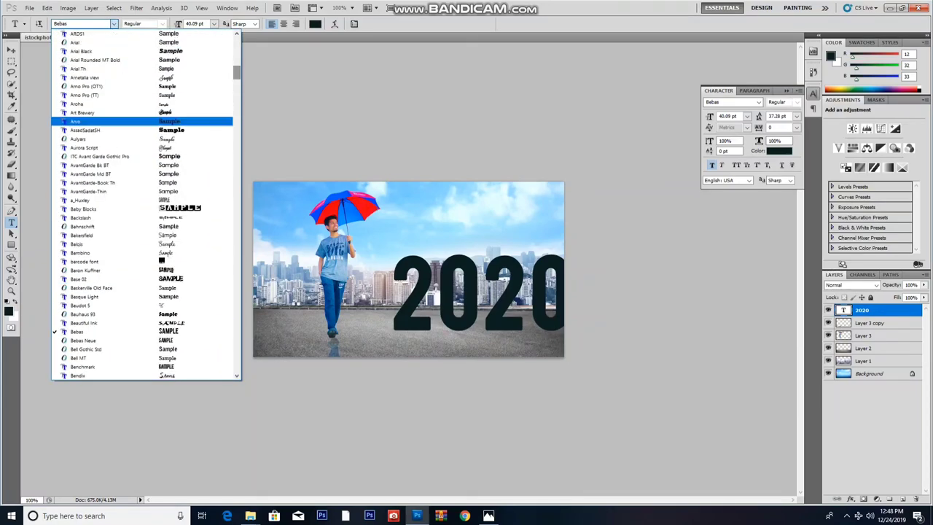
pyautogui.scroll(5, 146, 204)
pyautogui.scroll(5, 145, 204)
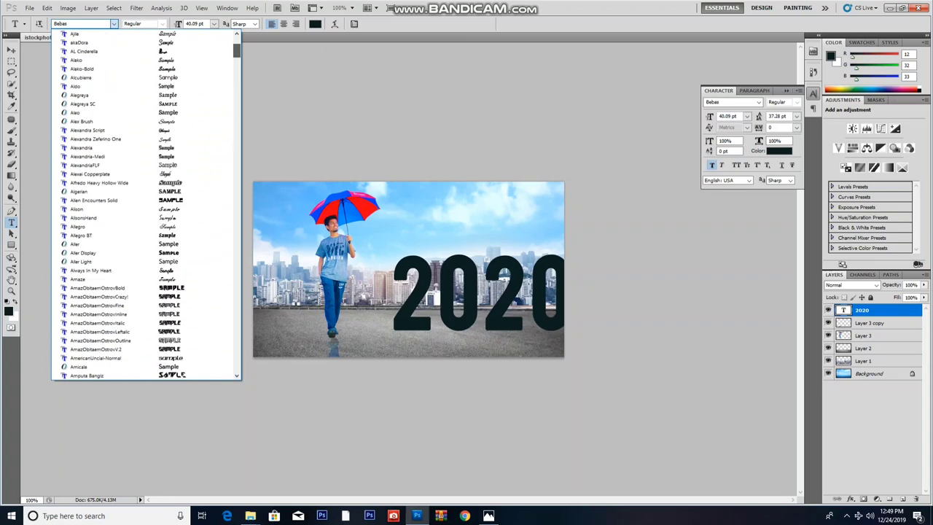
pyautogui.scroll(2, 146, 204)
pyautogui.click(88, 33)
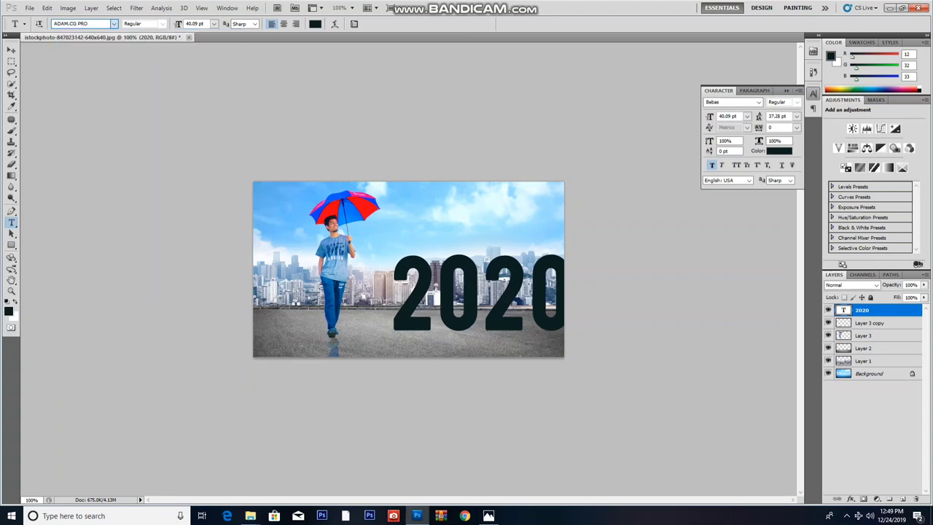
# Step: Scale the 2020 text to about 58% and move it down onto the pavement
pyautogui.hotkey('ctrl', 't')
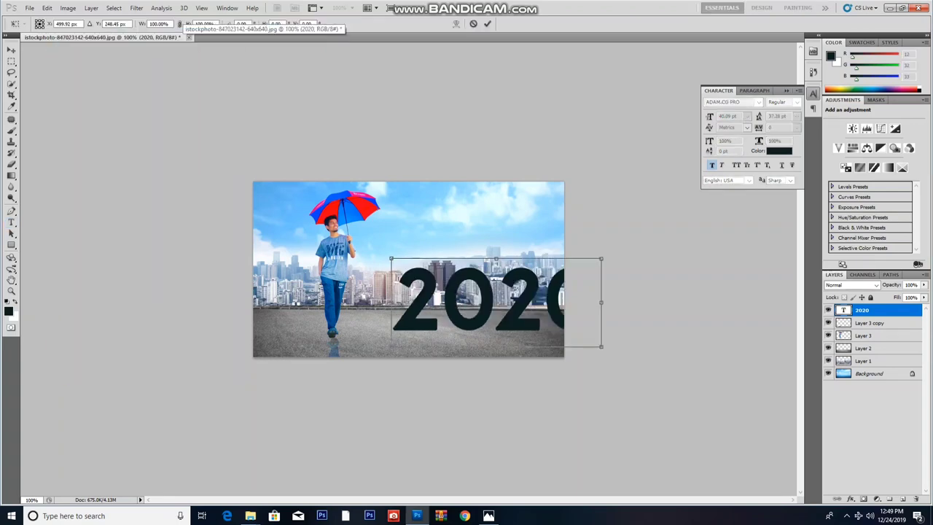
pyautogui.hotkey('shift', 'Left')
pyautogui.hotkey('shift', 'Left')
pyautogui.hotkey('shift', 'Left')
pyautogui.hotkey('shift', 'Left')
pyautogui.hotkey('shift', 'Left')
pyautogui.hotkey('shift', 'Up')
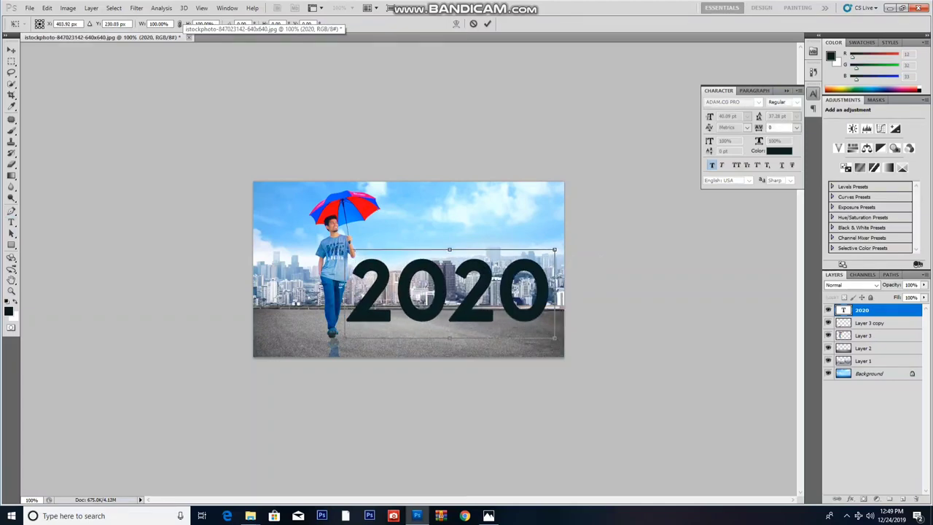
pyautogui.moveTo(554, 249); pyautogui.dragTo(510, 268)
pyautogui.moveTo(450, 293); pyautogui.dragTo(442, 312)
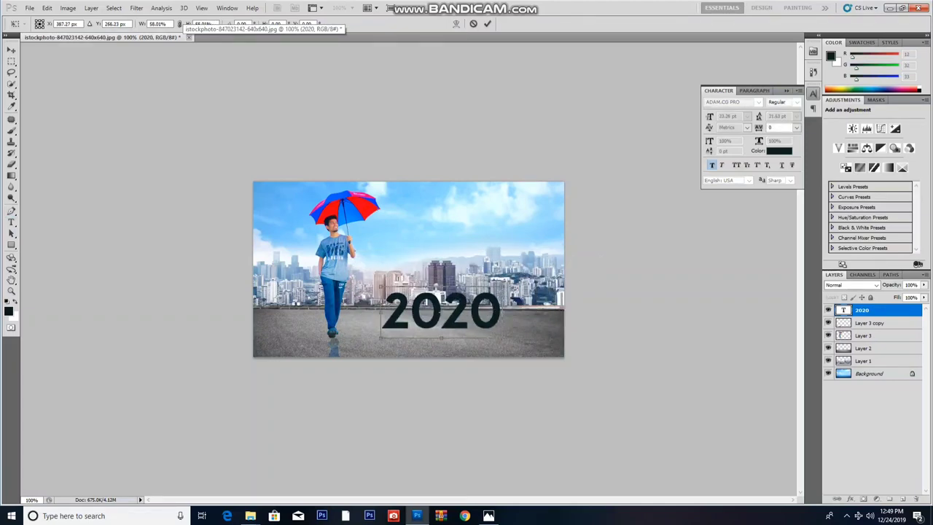
pyautogui.press('Return')
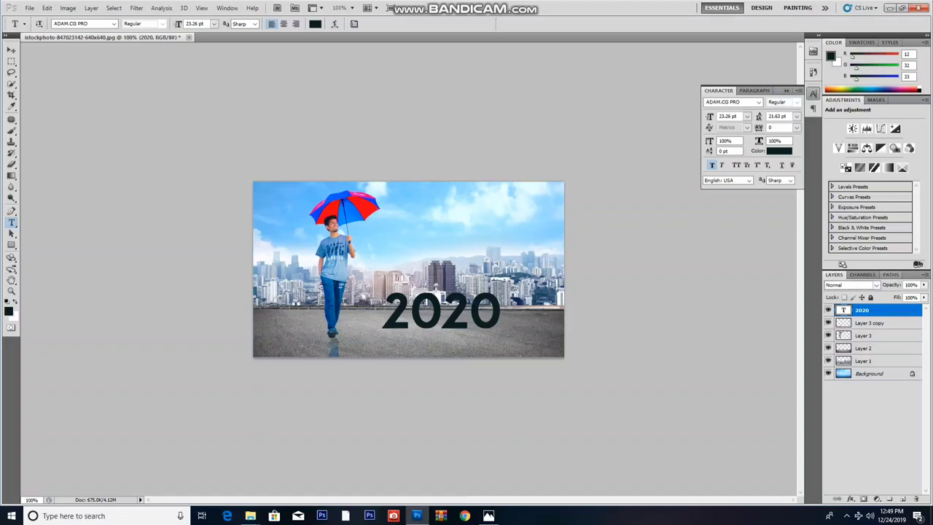
# Step: Add a Stroke layer effect to the 2020 text
pyautogui.click(852, 499)
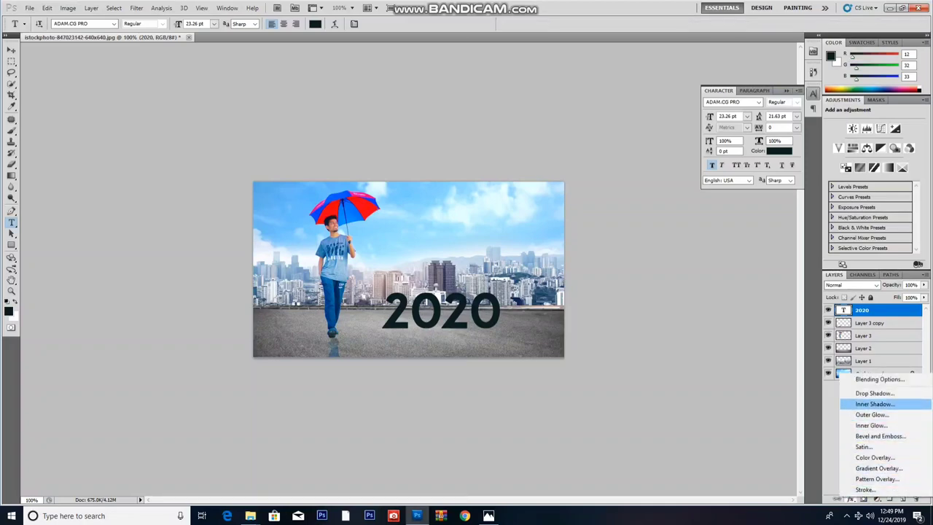
pyautogui.click(865, 490)
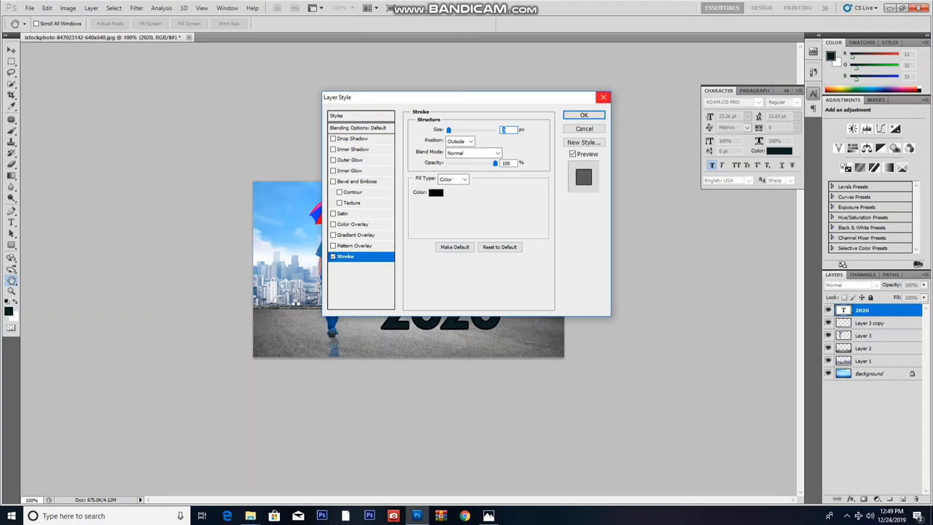
pyautogui.moveTo(541, 97); pyautogui.dragTo(749, 111)
# Step: Try Color and Pattern Overlay, then keep only Gradient Overlay and edit its gradient
pyautogui.click(562, 237)
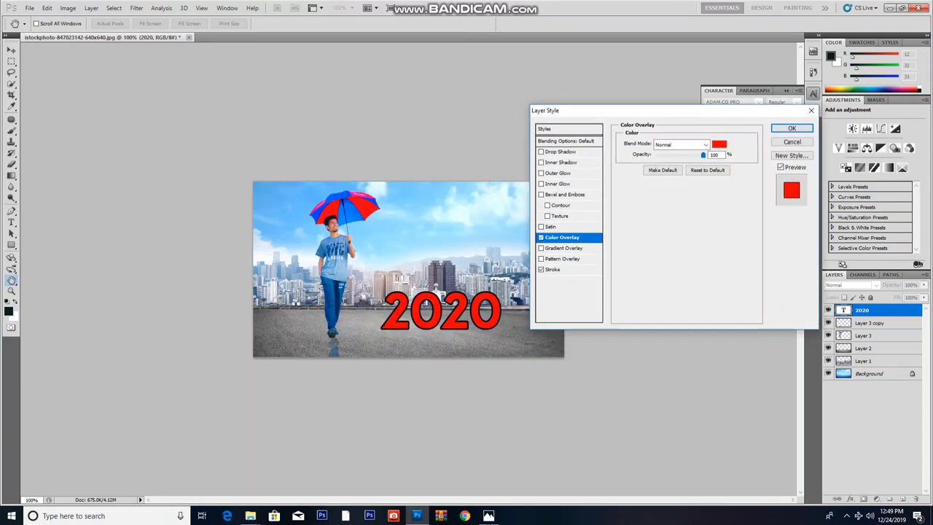
pyautogui.click(563, 248)
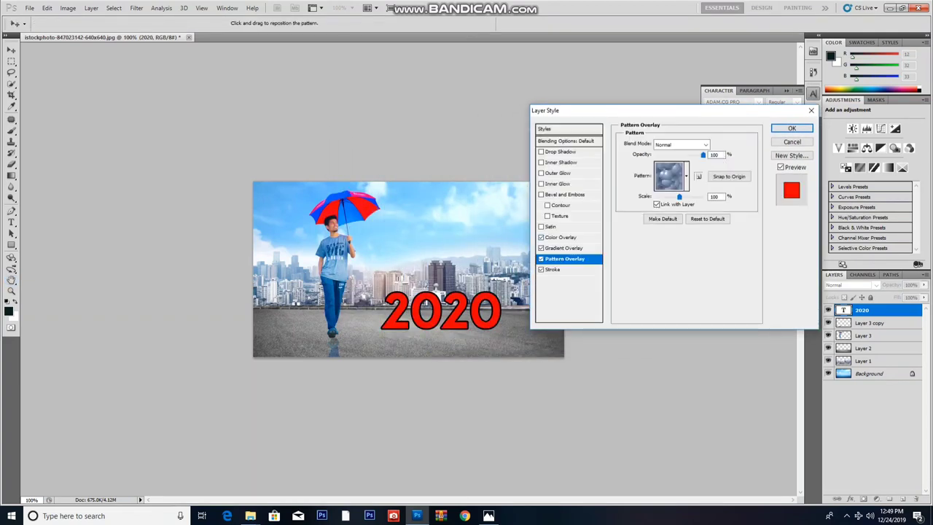
pyautogui.click(565, 247)
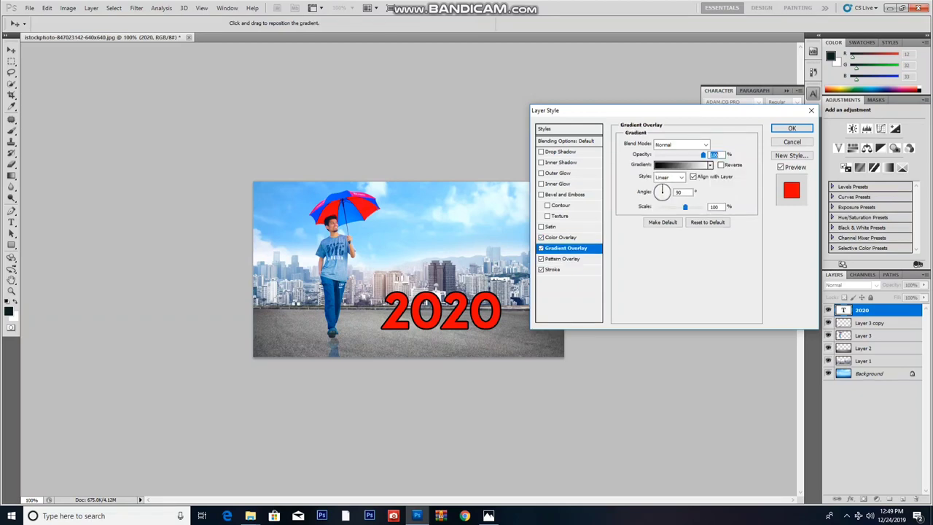
pyautogui.click(541, 237)
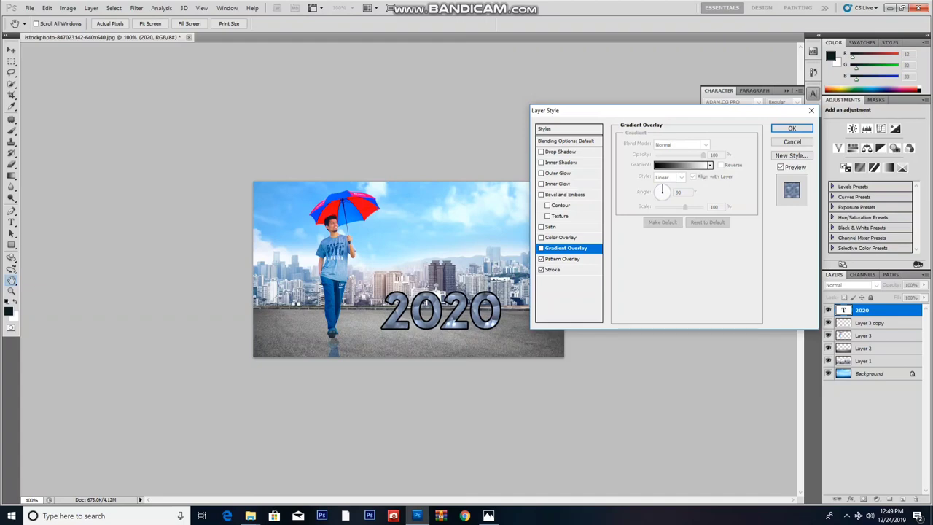
pyautogui.click(541, 259)
pyautogui.click(541, 248)
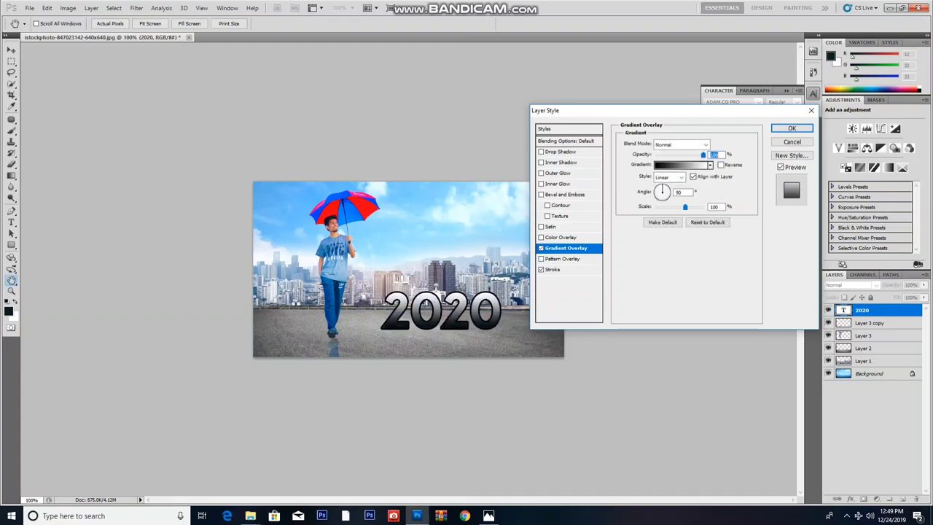
pyautogui.click(682, 165)
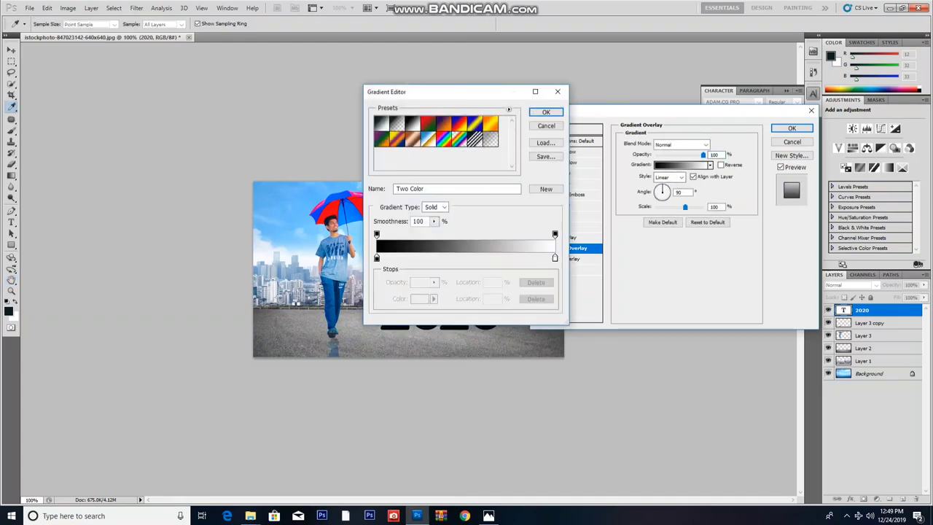
# Step: Try several gradient presets on 2020 and settle on Chrome
pyautogui.click(428, 139)
pyautogui.moveTo(408, 92); pyautogui.dragTo(601, 121)
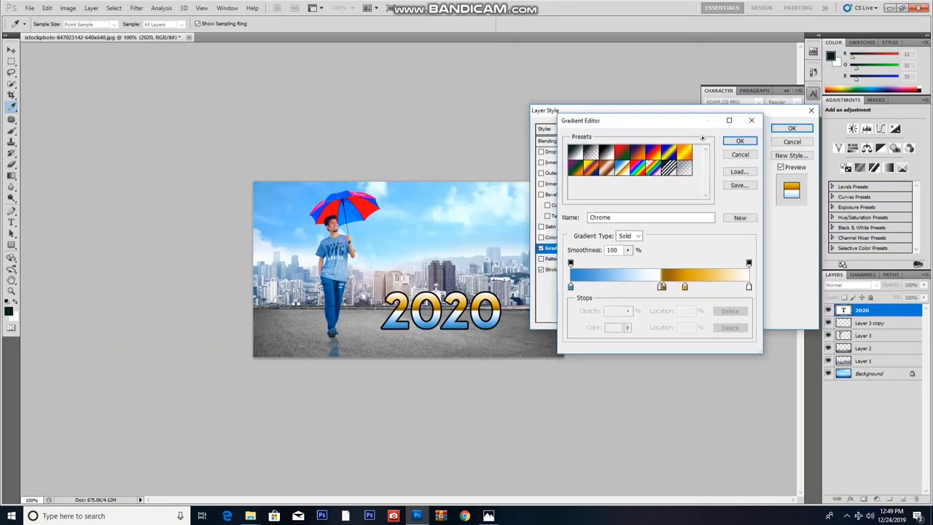
pyautogui.click(606, 152)
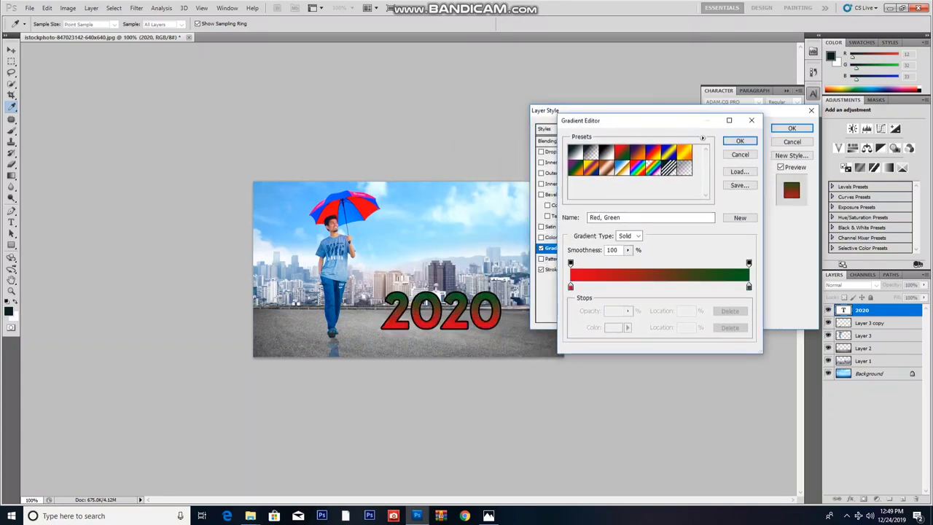
pyautogui.click(637, 152)
pyautogui.click(621, 167)
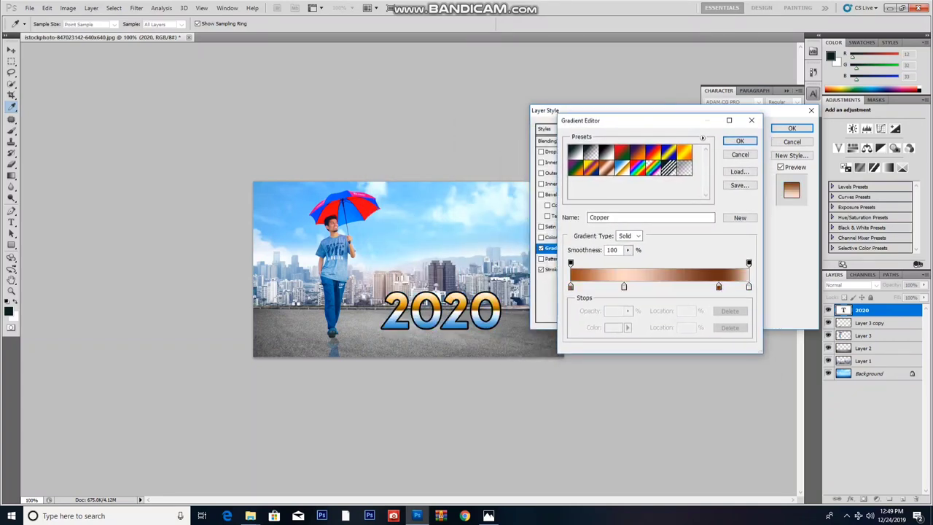
pyautogui.click(637, 167)
pyautogui.click(652, 168)
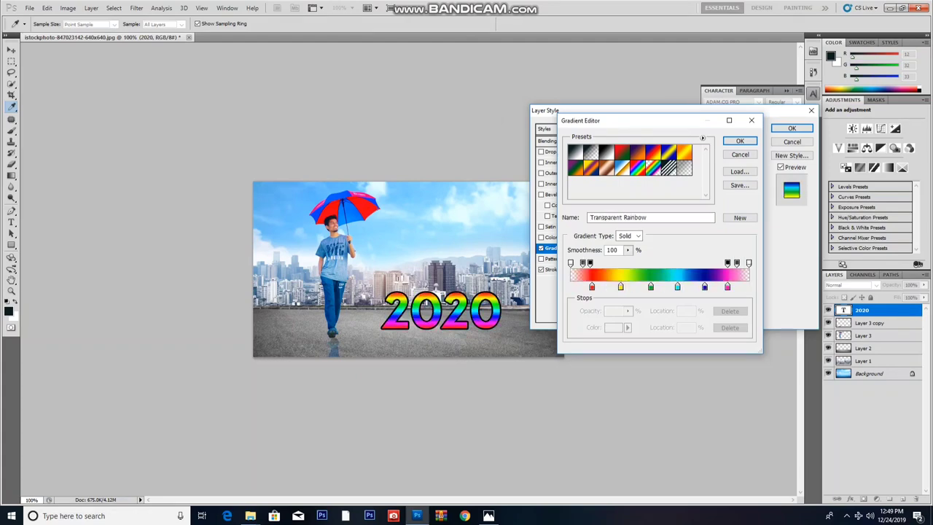
pyautogui.click(621, 168)
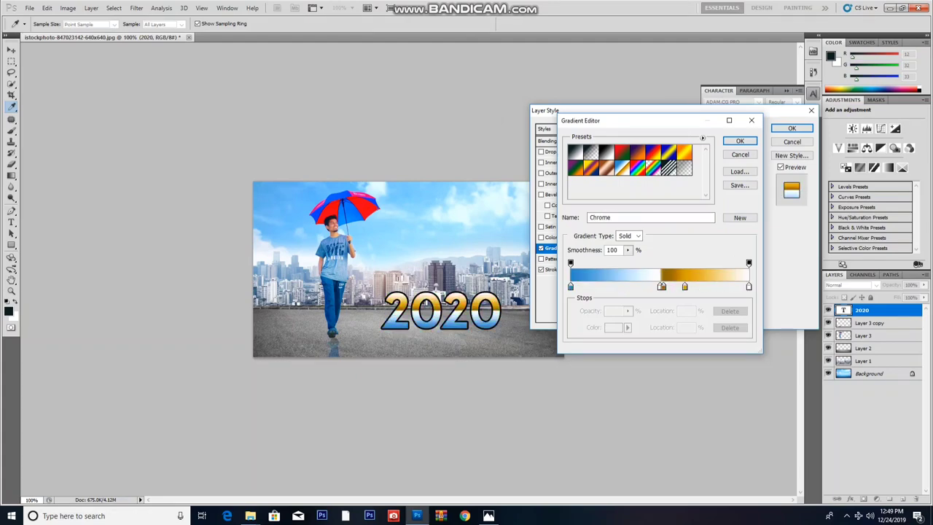
# Step: Move the Chrome colour stops to shift blue right and gold left, and confirm
pyautogui.moveTo(661, 286)
pyautogui.mouseDown()
pyautogui.moveTo(718, 287)
pyautogui.moveTo(651, 287)
pyautogui.mouseUp()
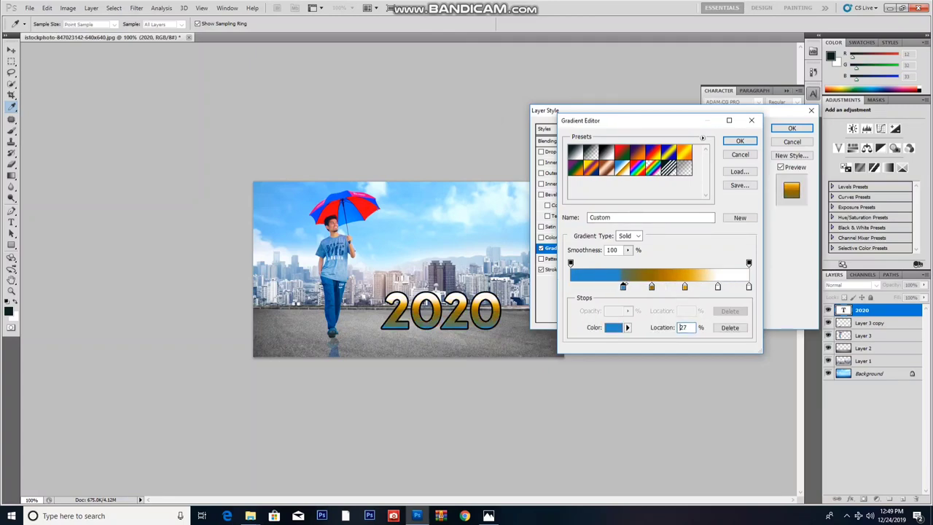
pyautogui.moveTo(571, 287)
pyautogui.mouseDown()
pyautogui.moveTo(692, 286)
pyautogui.moveTo(571, 286)
pyautogui.mouseUp()
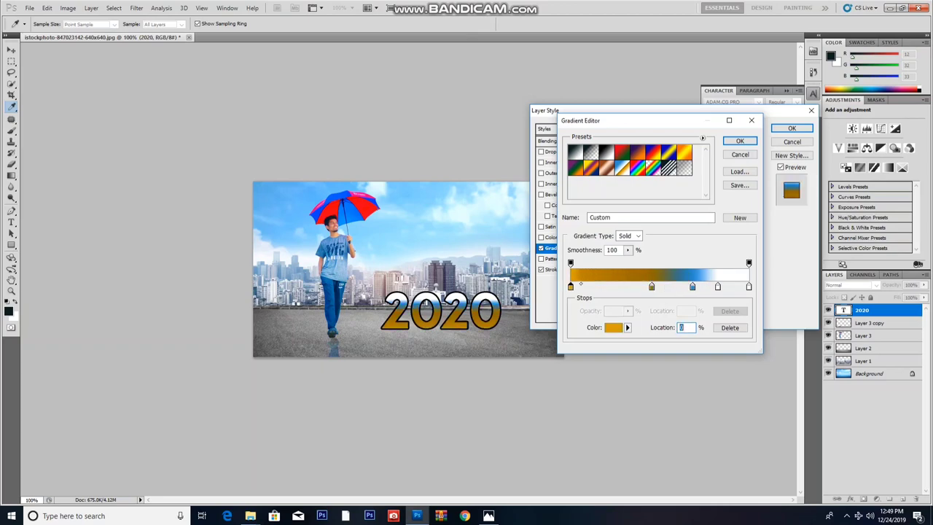
pyautogui.click(610, 275)
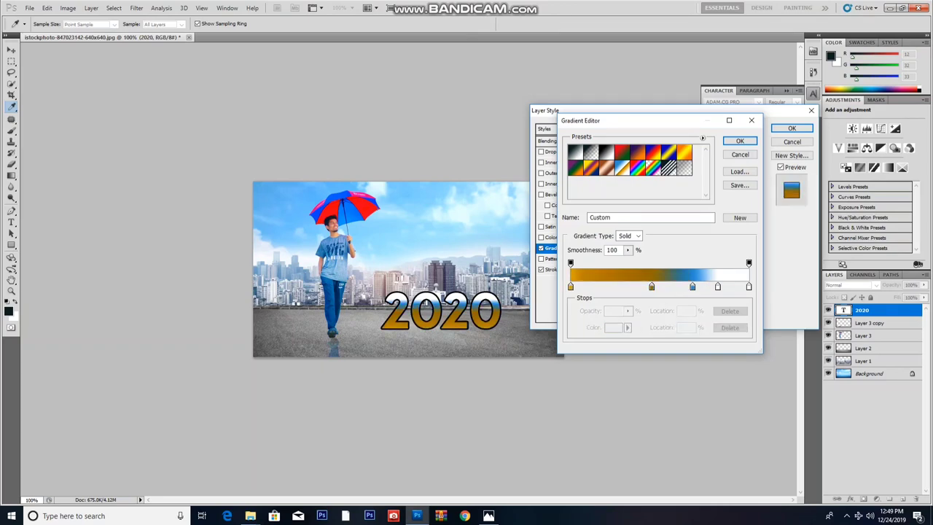
pyautogui.click(740, 140)
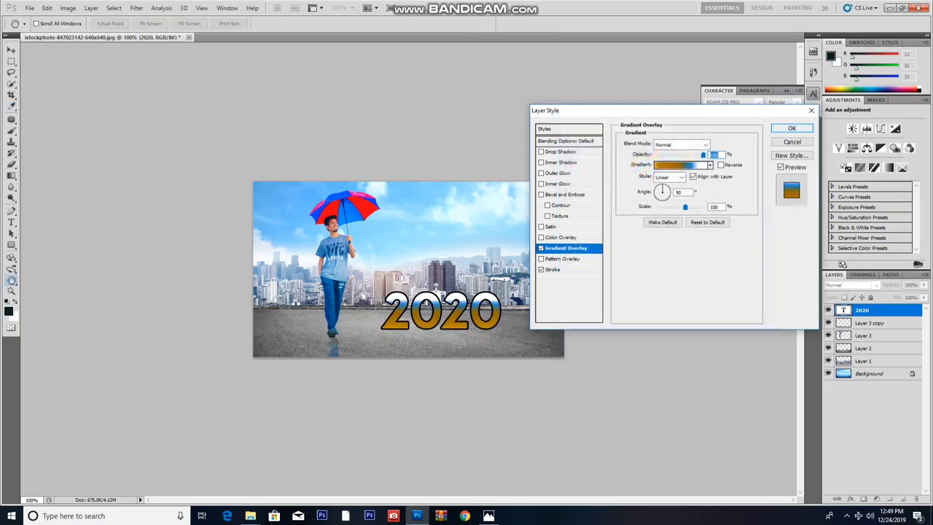
# Step: Add an inner glow to 2020, apply the layer effects, and undo an accidental paste
pyautogui.click(558, 183)
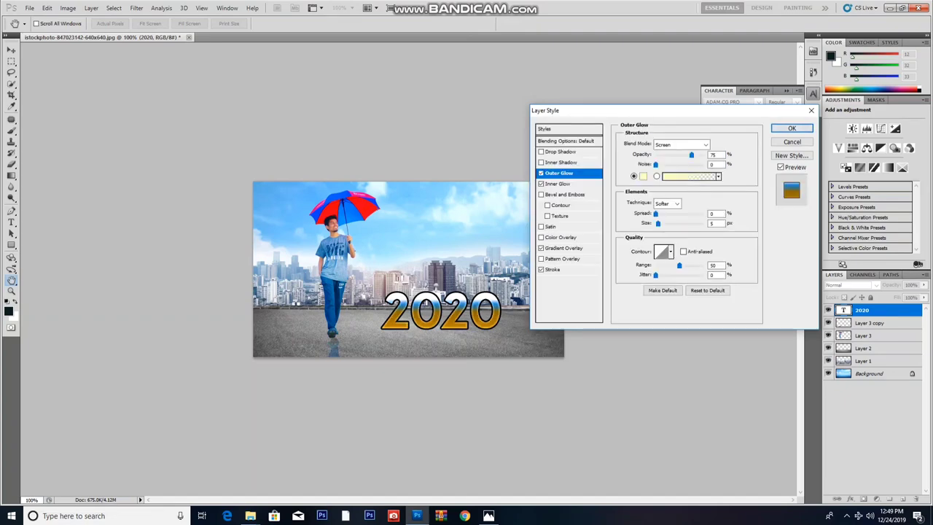
pyautogui.press('Return')
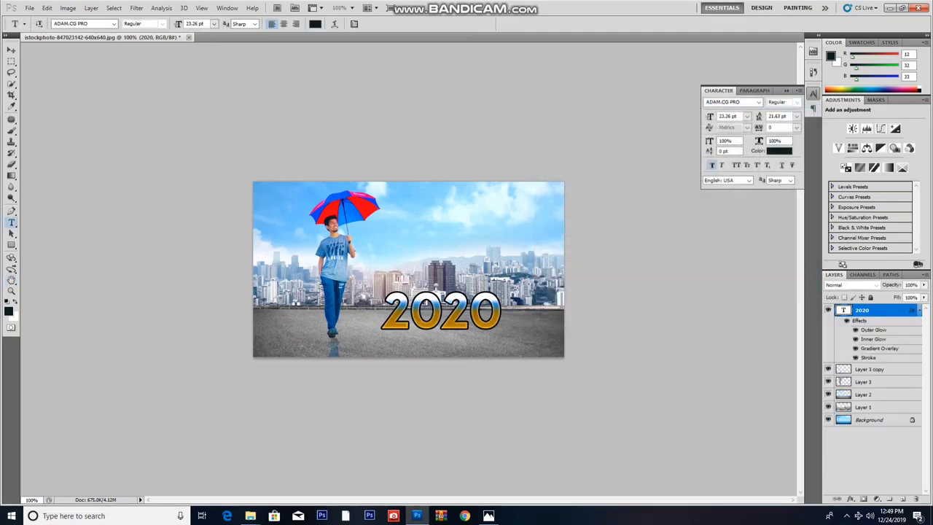
pyautogui.hotkey('ctrl', 't')
pyautogui.press('Return')
pyautogui.press('t')
pyautogui.hotkey('ctrl', 'v')
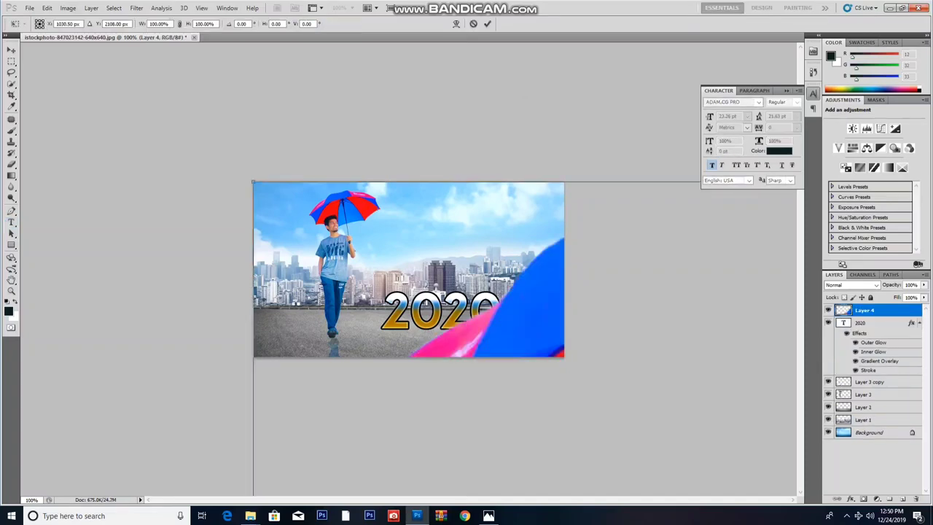
pyautogui.hotkey('ctrl', 'z')
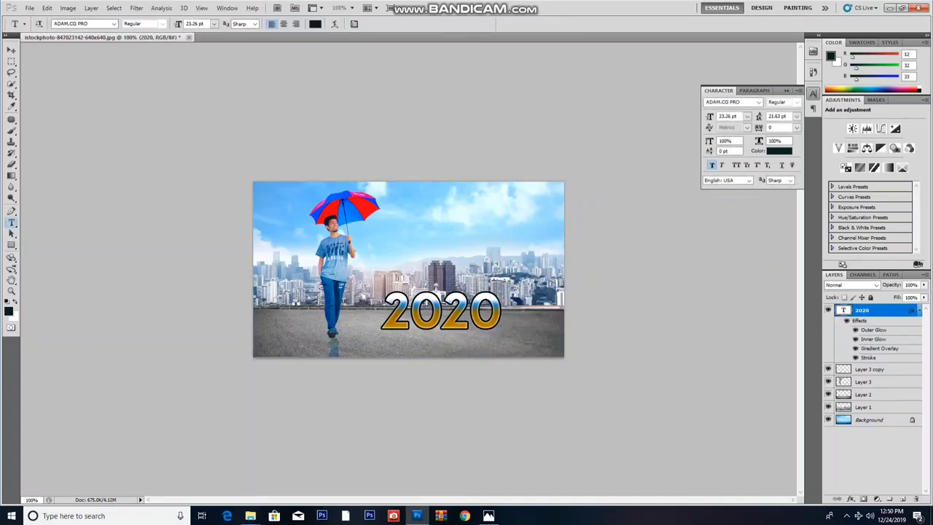
# Step: Duplicate the 2020 text just below the original, cancelling a first flip attempt
pyautogui.press('v')
pyautogui.moveTo(441, 312); pyautogui.dragTo(444, 334)
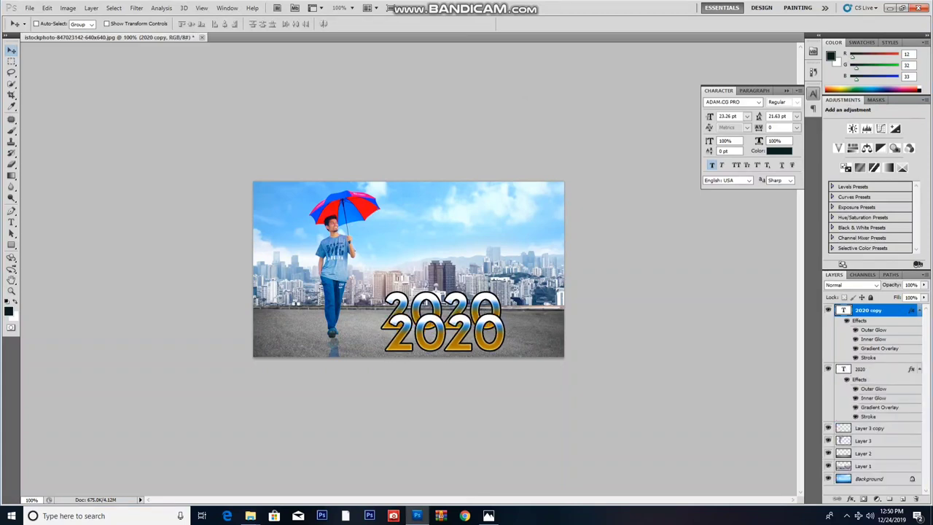
pyautogui.hotkey('ctrl', 't')
pyautogui.rightClick(440, 317)
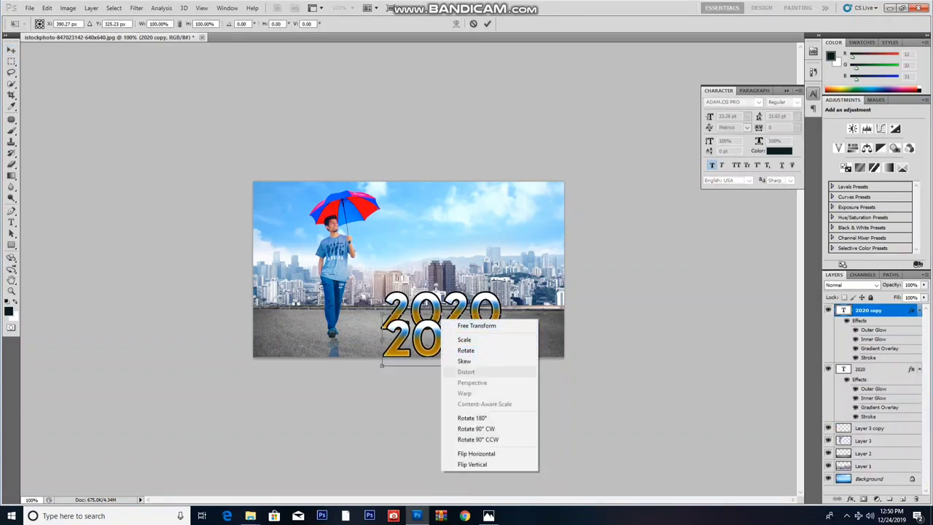
pyautogui.click(474, 465)
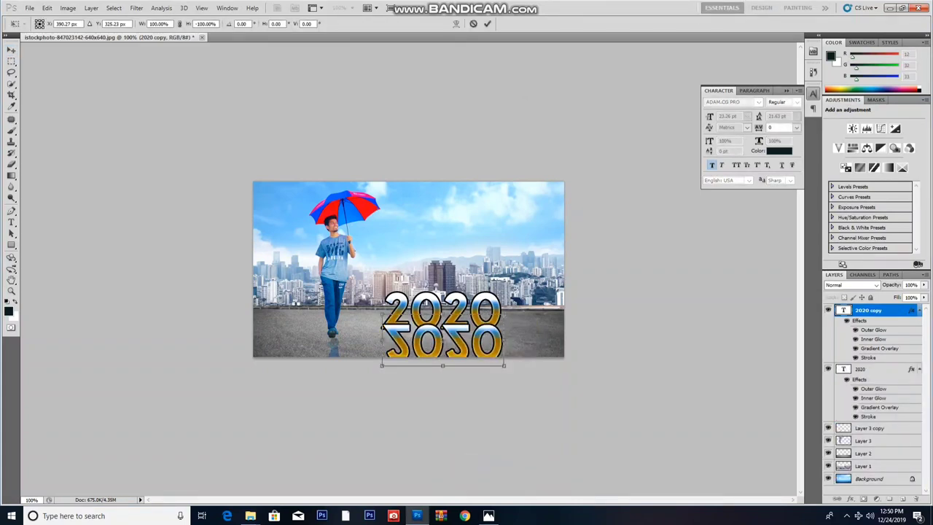
pyautogui.press('Escape')
# Step: Flip the 2020 copy upside down and fade it to 40% opacity
pyautogui.hotkey('ctrl', 't')
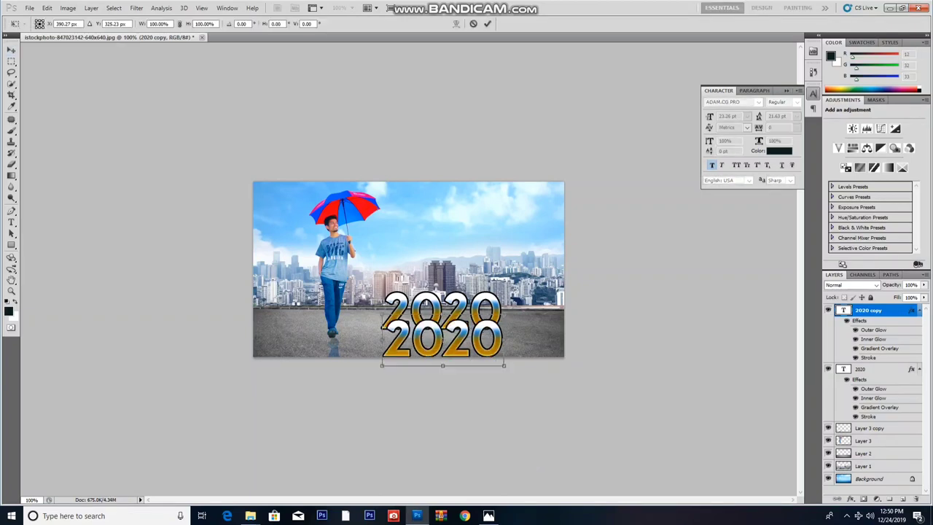
pyautogui.rightClick(457, 327)
pyautogui.click(478, 431)
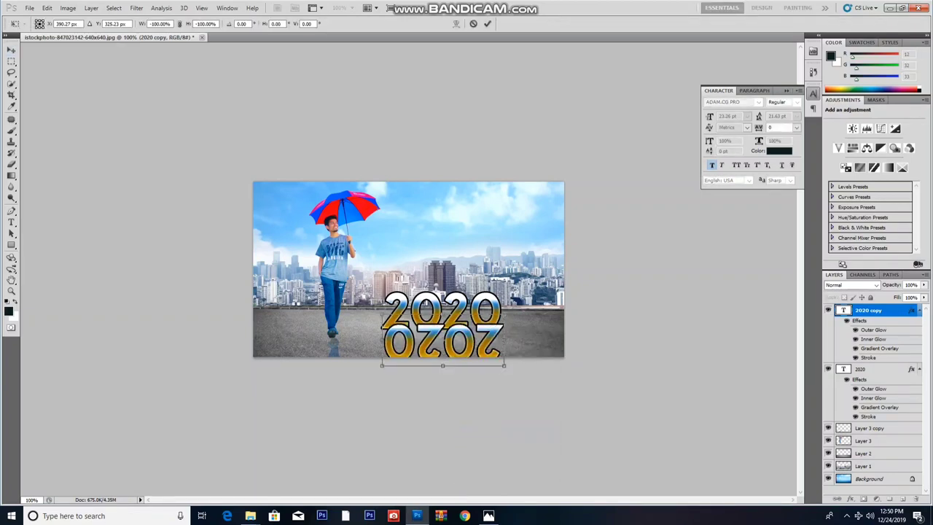
pyautogui.hotkey('shift', 'Down')
pyautogui.press('Return')
pyautogui.press('4')
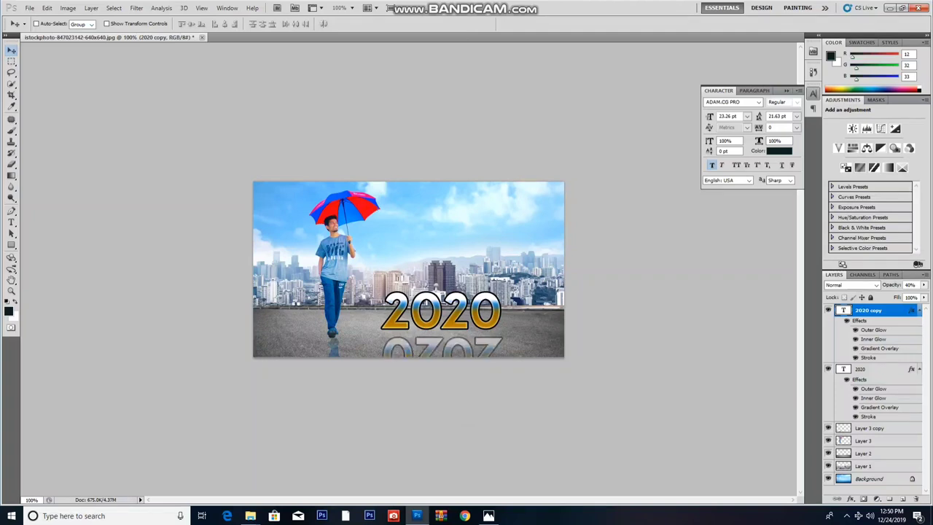
# Step: Start a text line above the skyline, clearing mistyped letters
pyautogui.press('t')
pyautogui.click(386, 242)
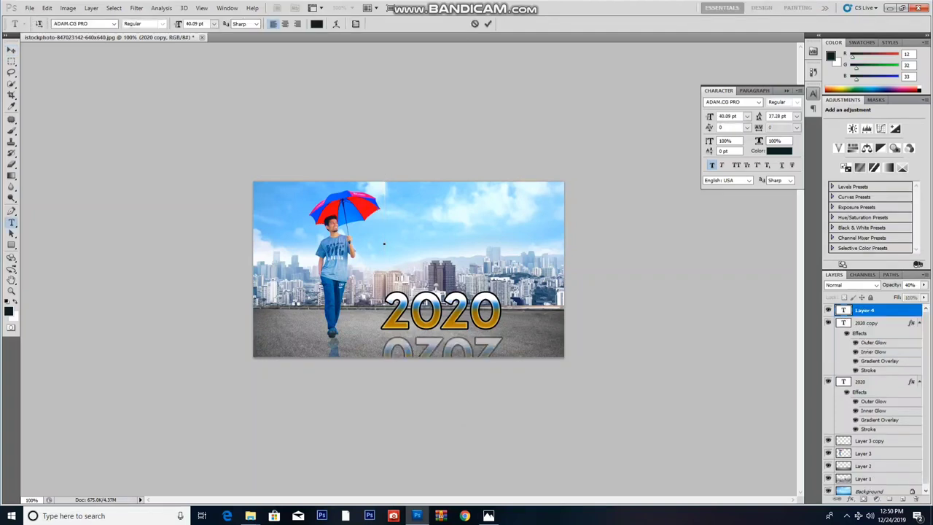
pyautogui.write('HQA')
pyautogui.press('BackSpace')
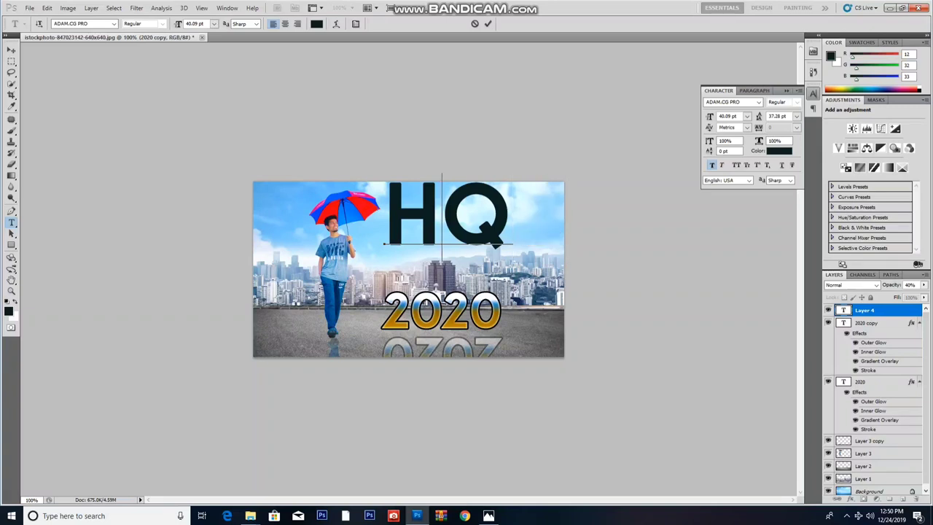
pyautogui.press('BackSpace')
pyautogui.write('AP')
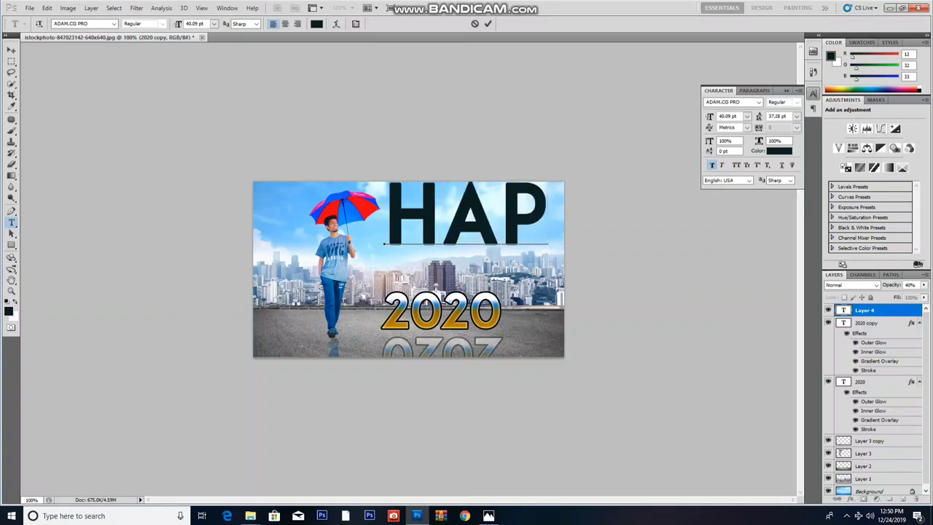
pyautogui.write('P')
pyautogui.press('BackSpace')
pyautogui.press('Left')
pyautogui.hotkey('ctrl', 'a')
pyautogui.press('BackSpace')
# Step: Type 'WELCOME TO' and commit it as a new text layer
pyautogui.write('WE')
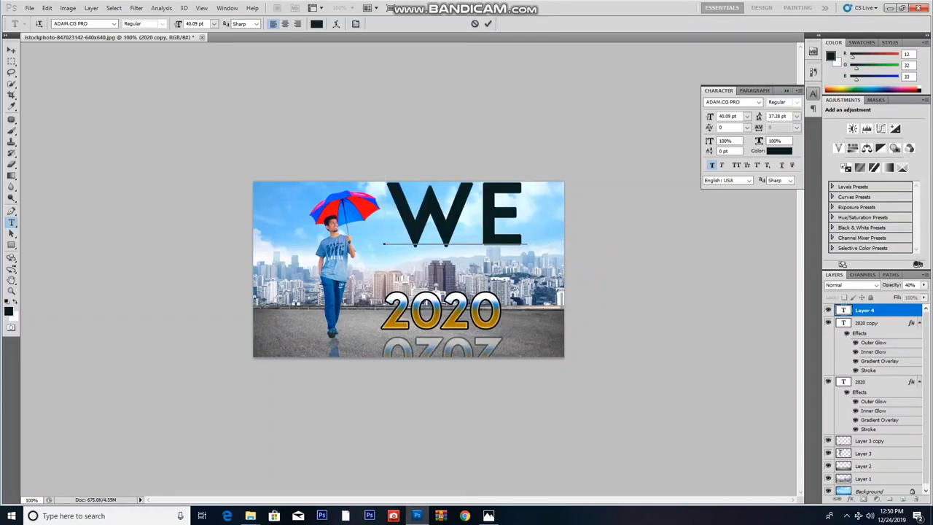
pyautogui.write('L')
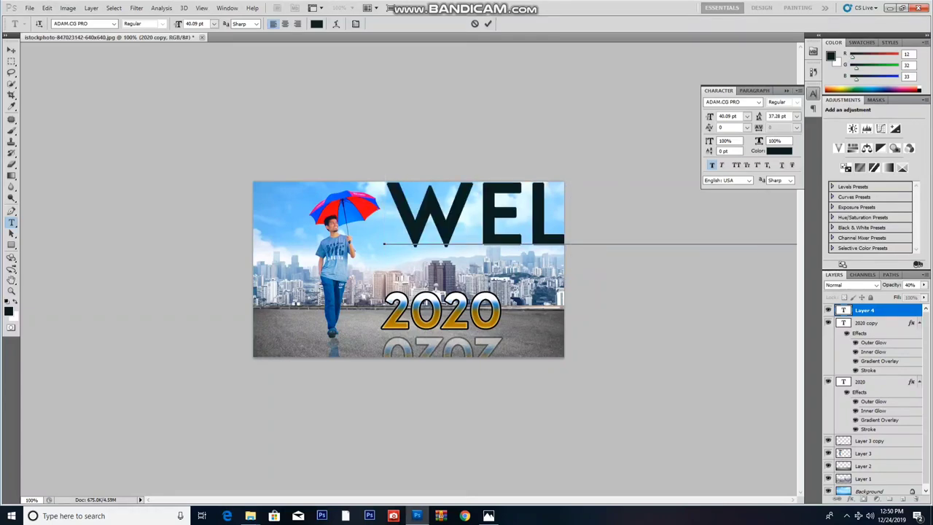
pyautogui.hotkey('ctrl', 'Return')
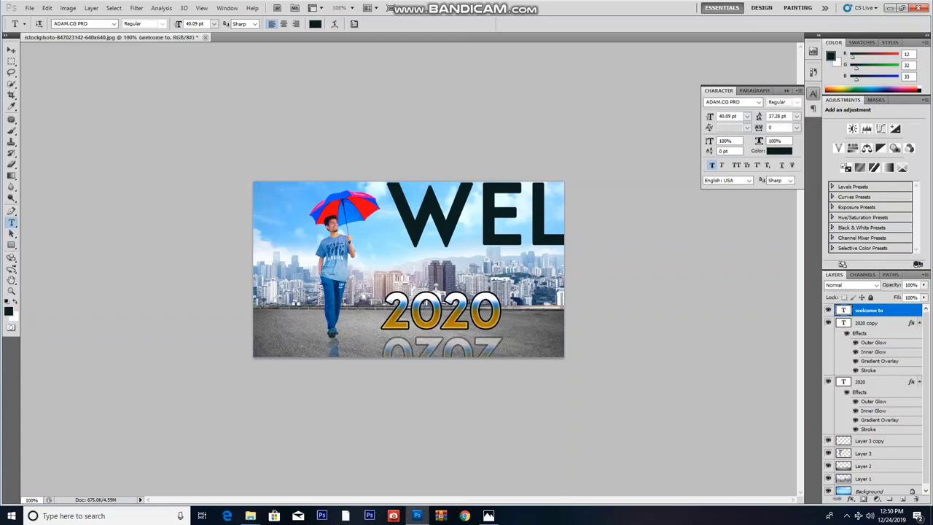
pyautogui.hotkey('ctrl', 't')
# Step: Scale WELCOME TO to about a quarter size and place it just above 2020
pyautogui.moveTo(671, 217); pyautogui.dragTo(443, 224)
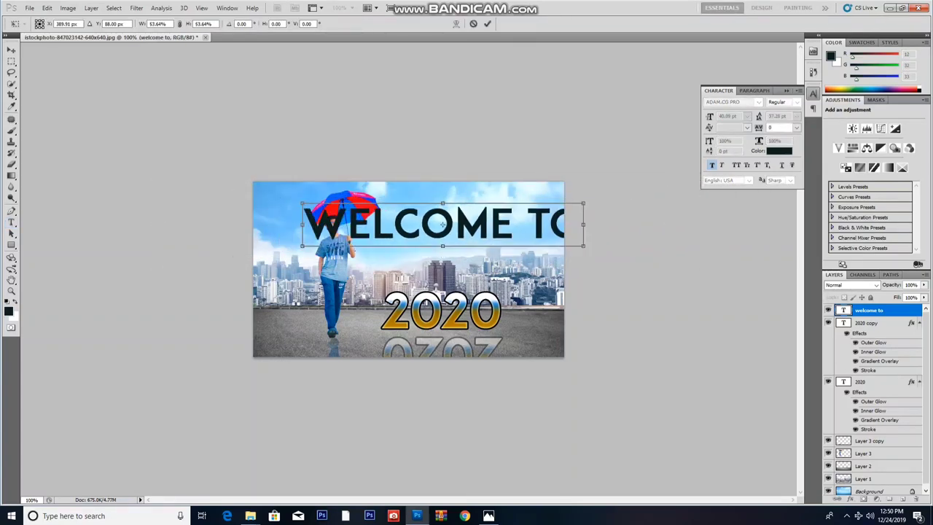
pyautogui.moveTo(730, 269); pyautogui.dragTo(512, 233)
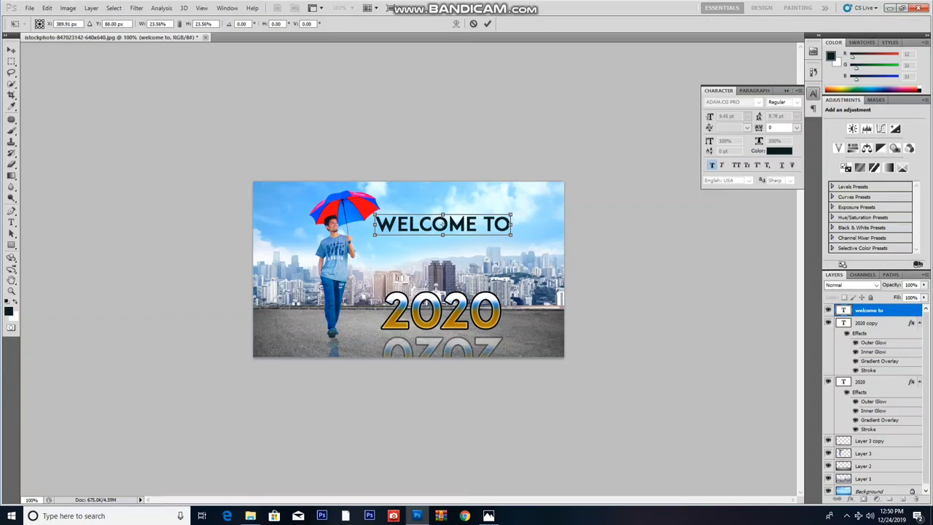
pyautogui.moveTo(443, 224); pyautogui.dragTo(442, 270)
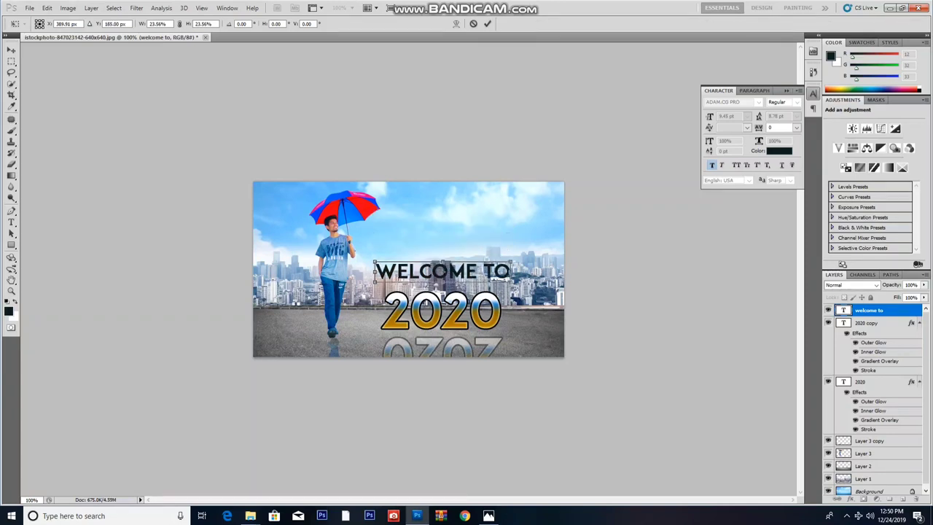
pyautogui.press('Return')
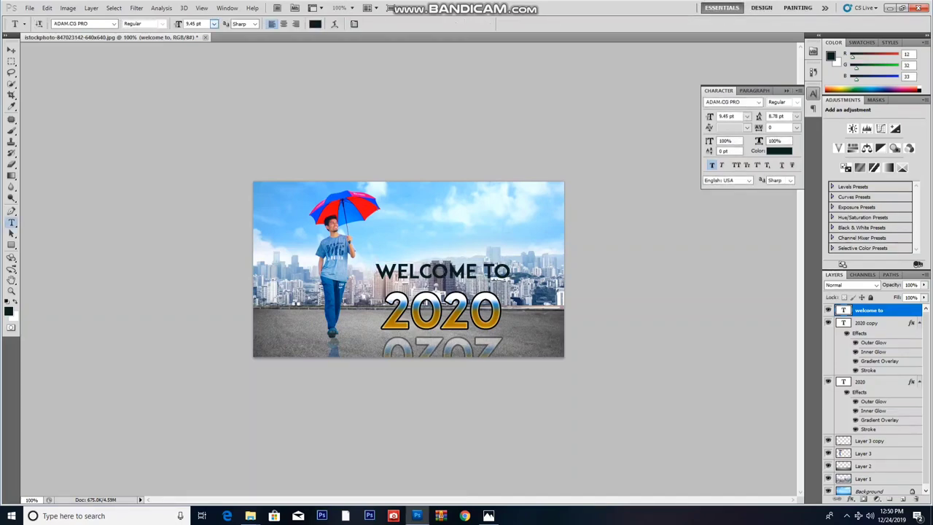
# Step: Change the WELCOME TO text colour to brown (#814b2d)
pyautogui.click(315, 24)
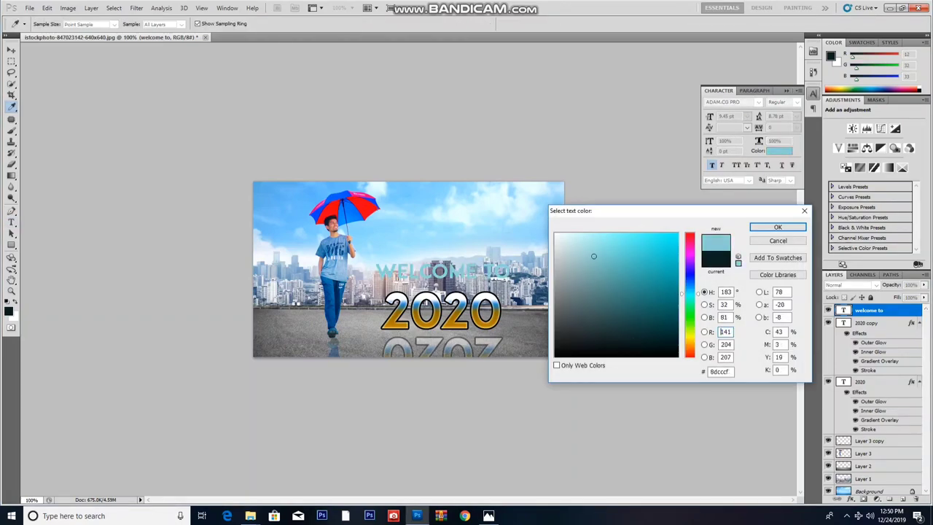
pyautogui.moveTo(667, 244); pyautogui.dragTo(632, 297)
pyautogui.moveTo(689, 282)
pyautogui.mouseDown()
pyautogui.moveTo(690, 248)
pyautogui.moveTo(690, 348)
pyautogui.mouseUp()
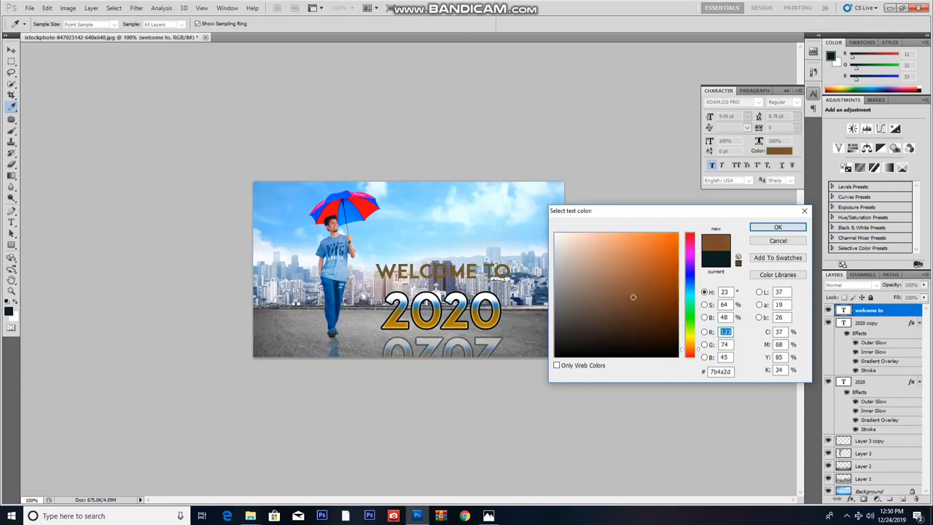
pyautogui.moveTo(665, 299); pyautogui.dragTo(667, 283)
pyautogui.moveTo(689, 348); pyautogui.dragTo(690, 323)
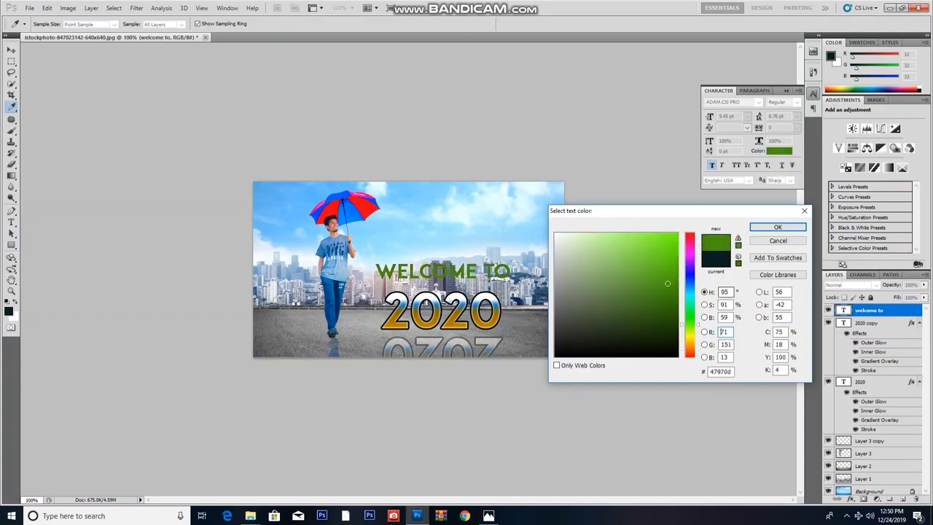
pyautogui.click(615, 346)
pyautogui.moveTo(614, 346); pyautogui.dragTo(590, 291)
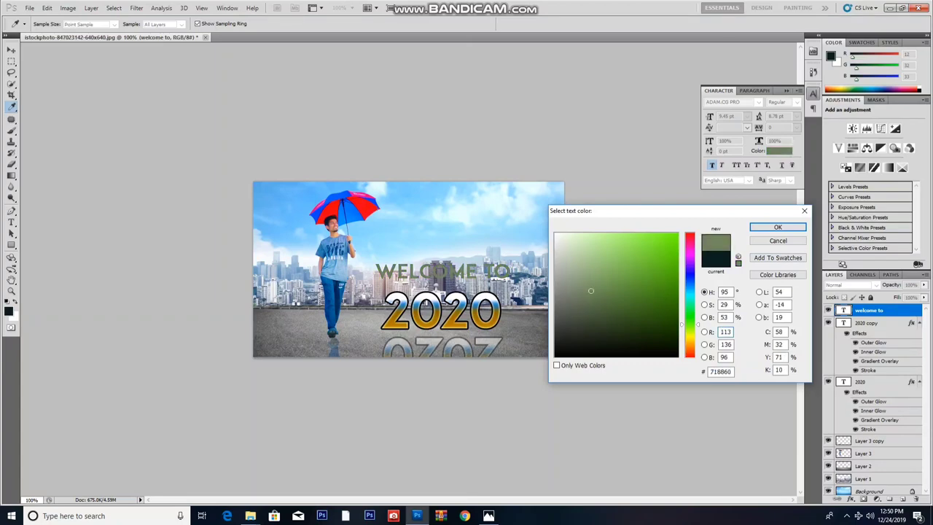
pyautogui.moveTo(690, 323); pyautogui.dragTo(690, 348)
pyautogui.moveTo(623, 336)
pyautogui.mouseDown()
pyautogui.moveTo(652, 260)
pyautogui.moveTo(654, 275)
pyautogui.mouseUp()
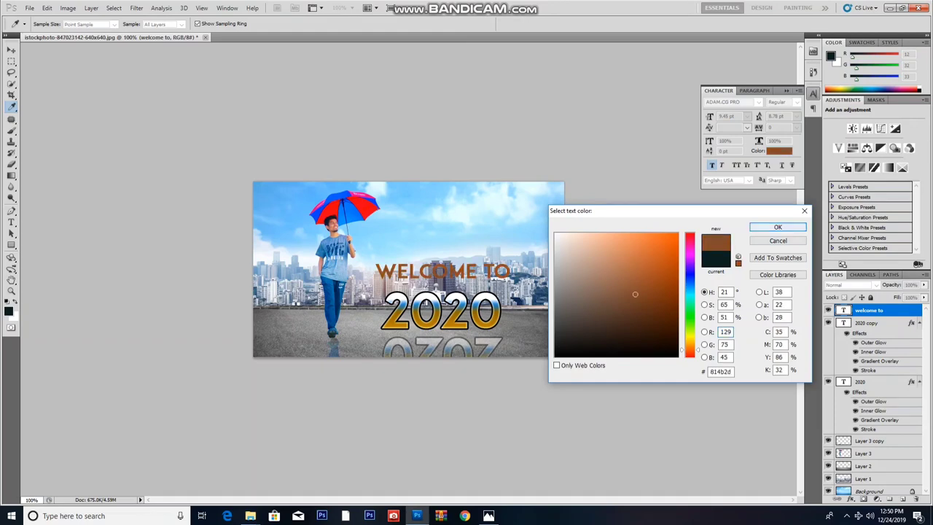
pyautogui.click(778, 227)
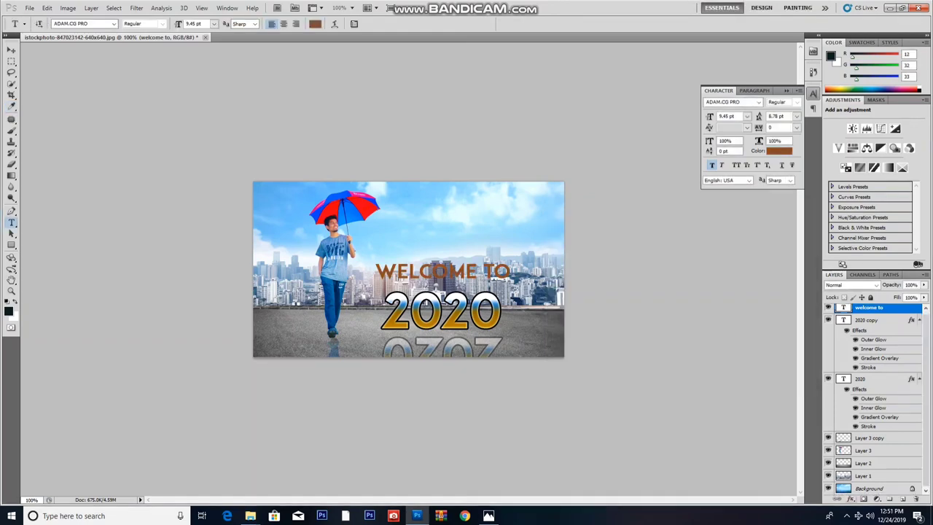
# Step: Give WELCOME TO a black stroke and a bright red colour overlay
pyautogui.click(863, 499)
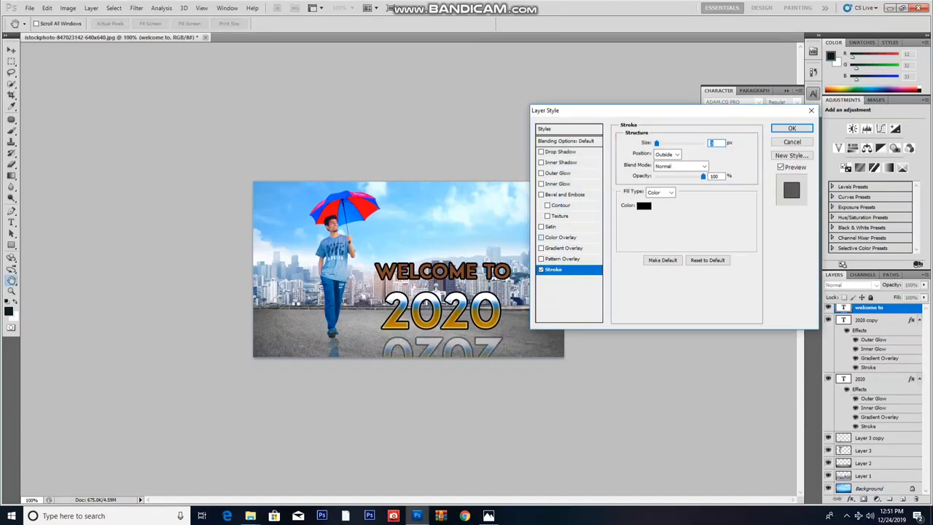
pyautogui.click(562, 237)
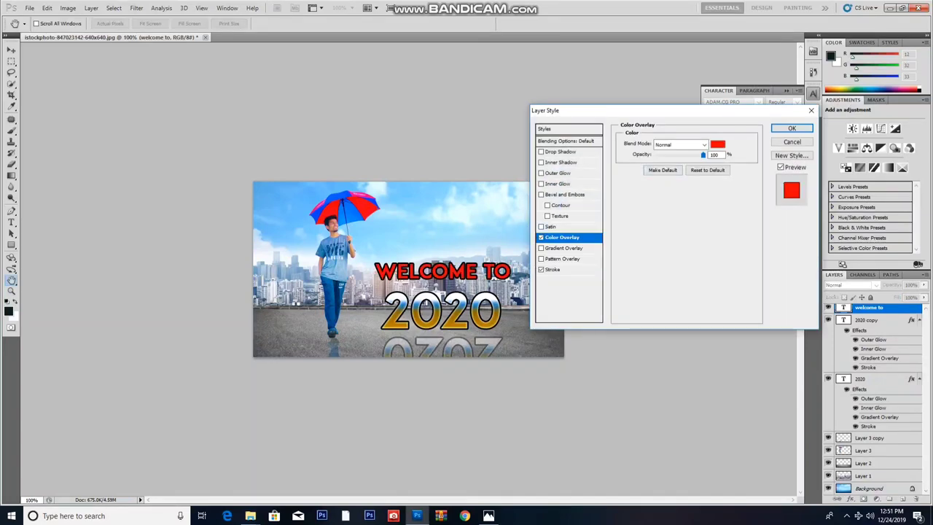
pyautogui.click(717, 144)
pyautogui.moveTo(430, 271); pyautogui.dragTo(392, 271)
pyautogui.moveTo(649, 300); pyautogui.dragTo(664, 252)
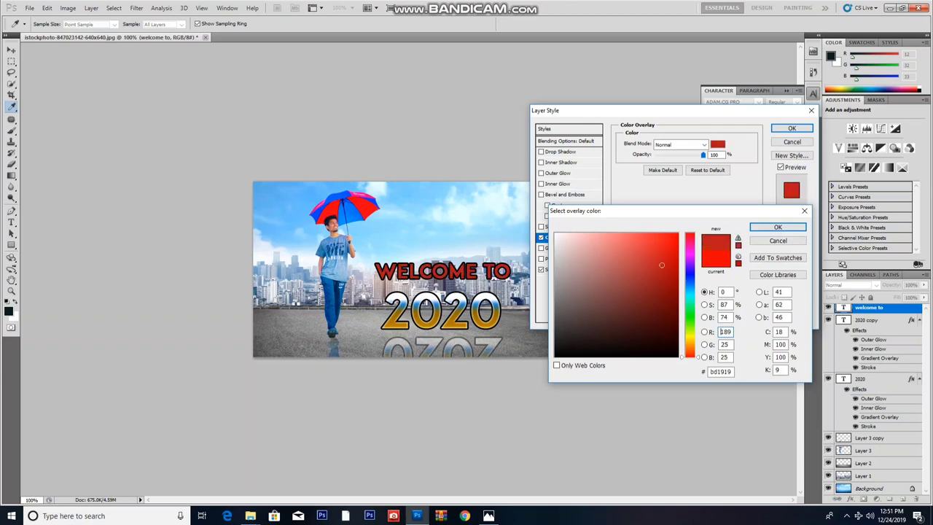
pyautogui.click(778, 227)
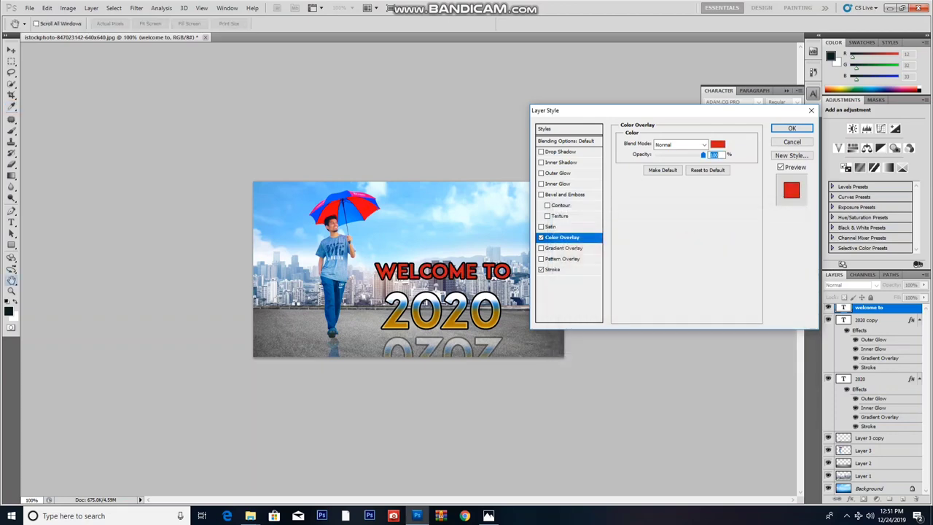
pyautogui.click(792, 129)
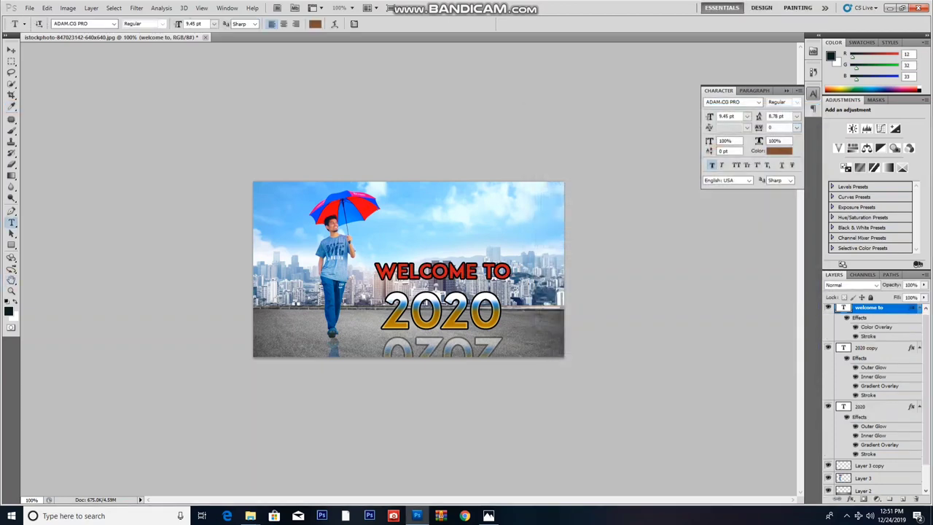
# Step: Type 'HAPIY' above the city, move it left and down, then append 'new year'
pyautogui.click(385, 233)
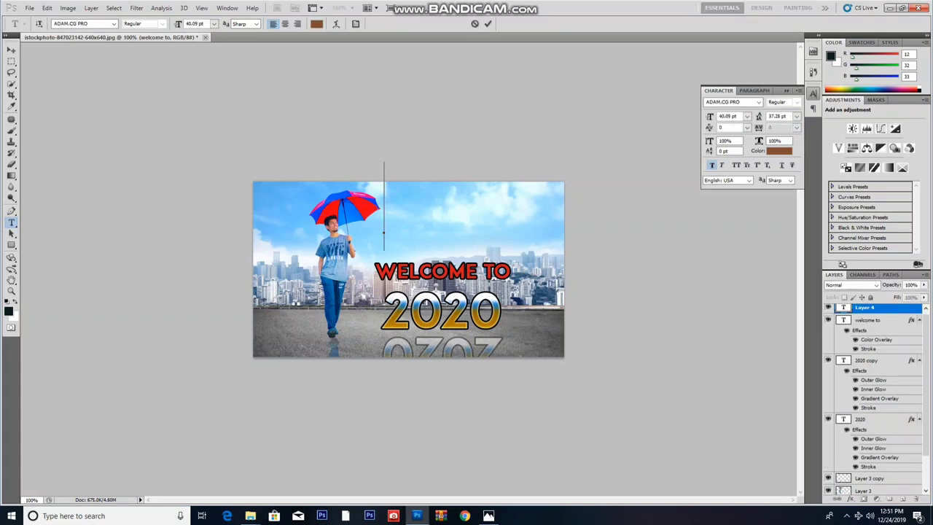
pyautogui.write('HAPI')
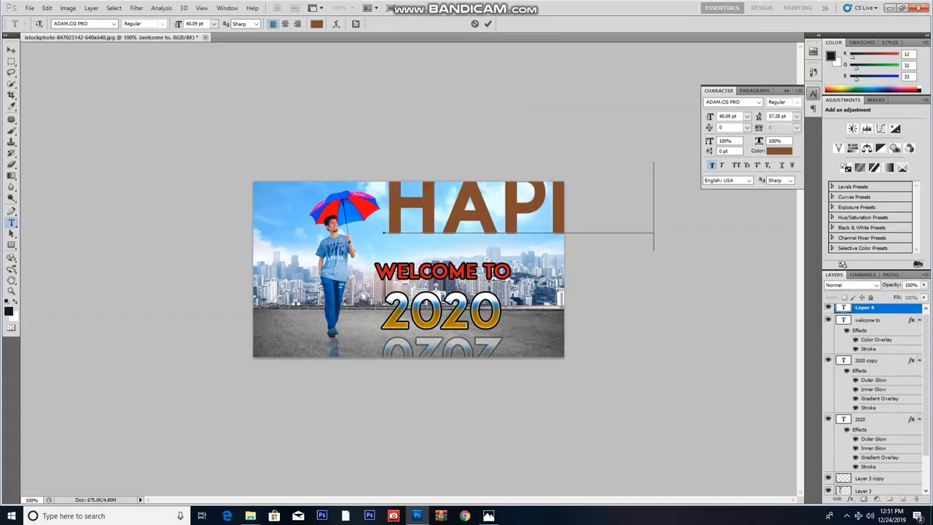
pyautogui.write('Y')
pyautogui.hotkey('ctrl', 'Return')
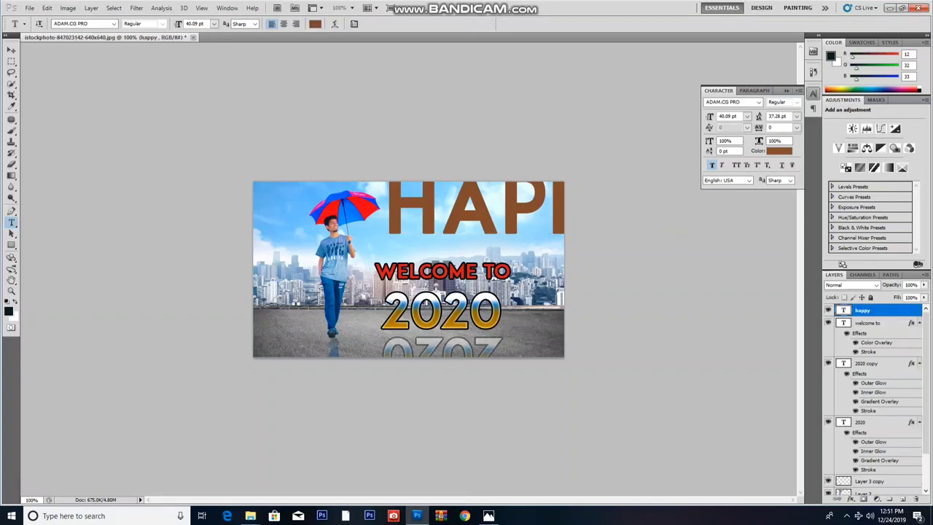
pyautogui.press('v')
pyautogui.moveTo(438, 214); pyautogui.dragTo(255, 299)
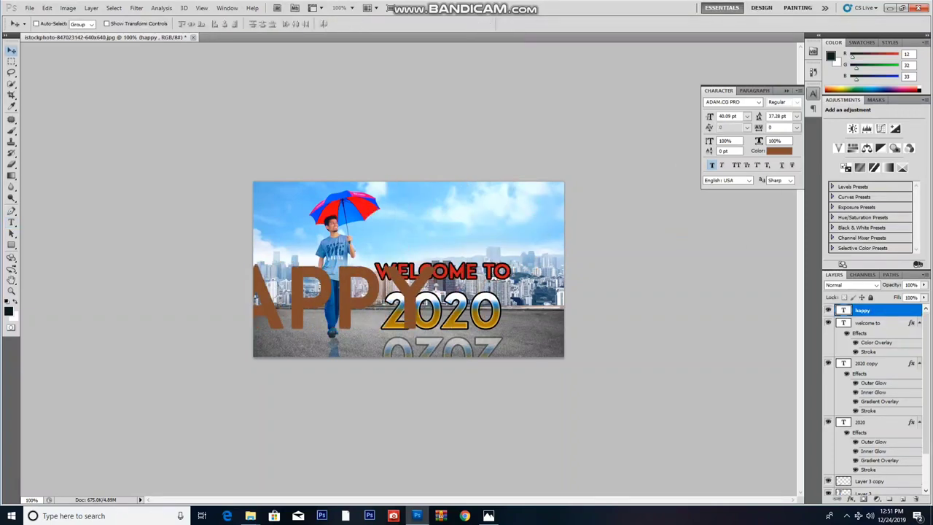
pyautogui.press('t')
pyautogui.click(441, 310)
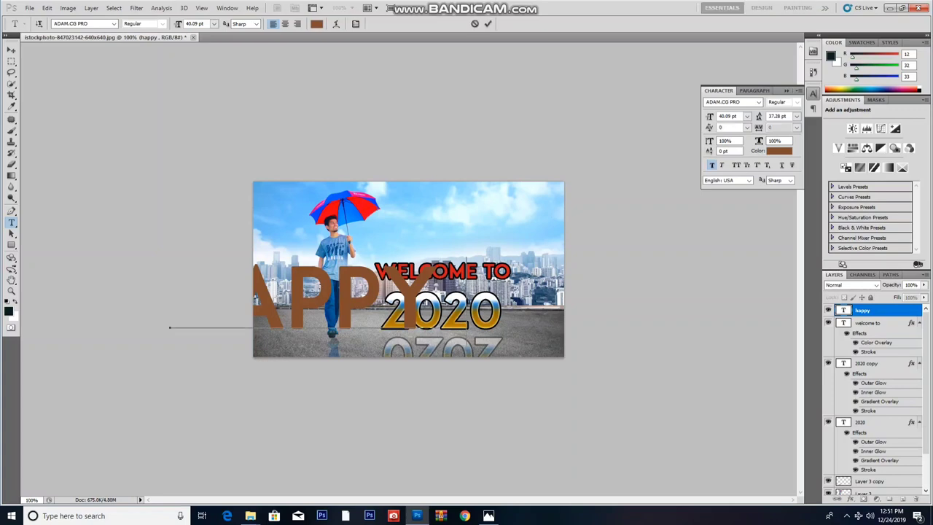
pyautogui.write('ne')
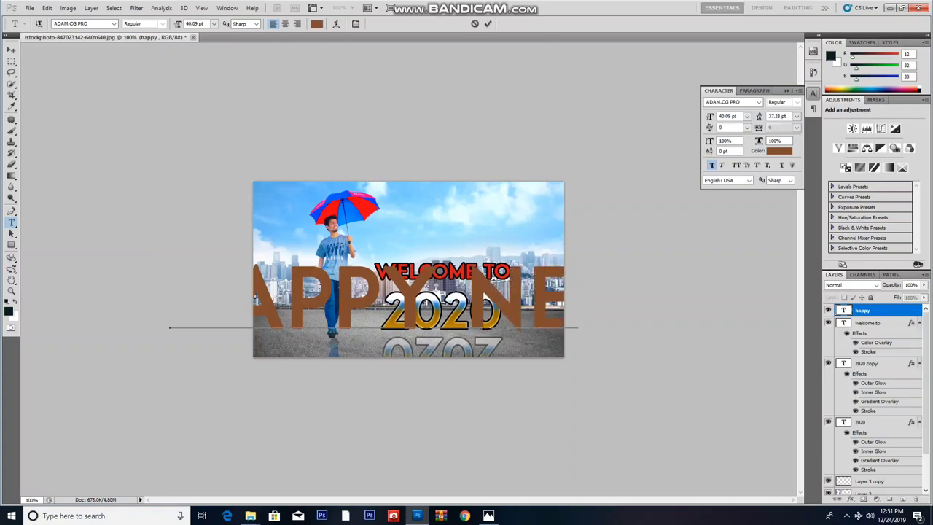
pyautogui.write('w year')
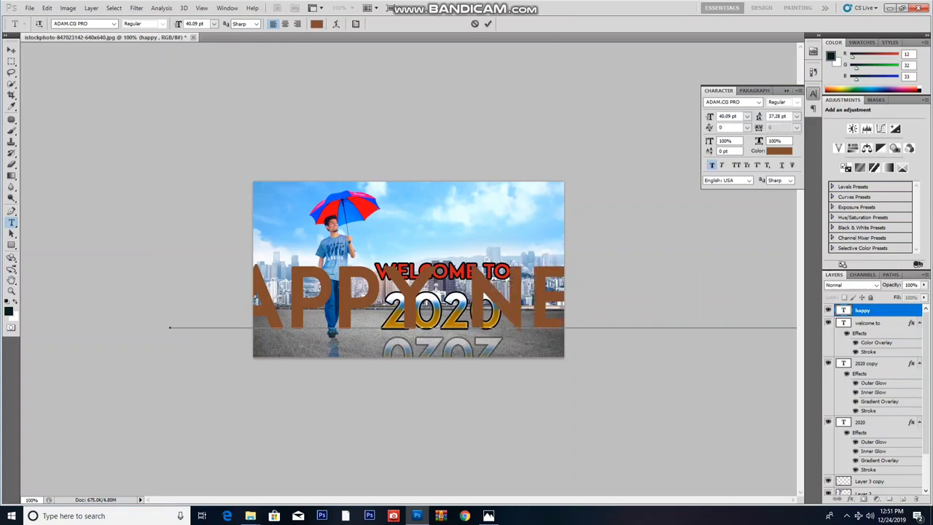
# Step: Scale the brown HAPPY NEW YEAR text to a small line and move it into the sky
pyautogui.hotkey('ctrl', 'Return')
pyautogui.hotkey('ctrl', 't')
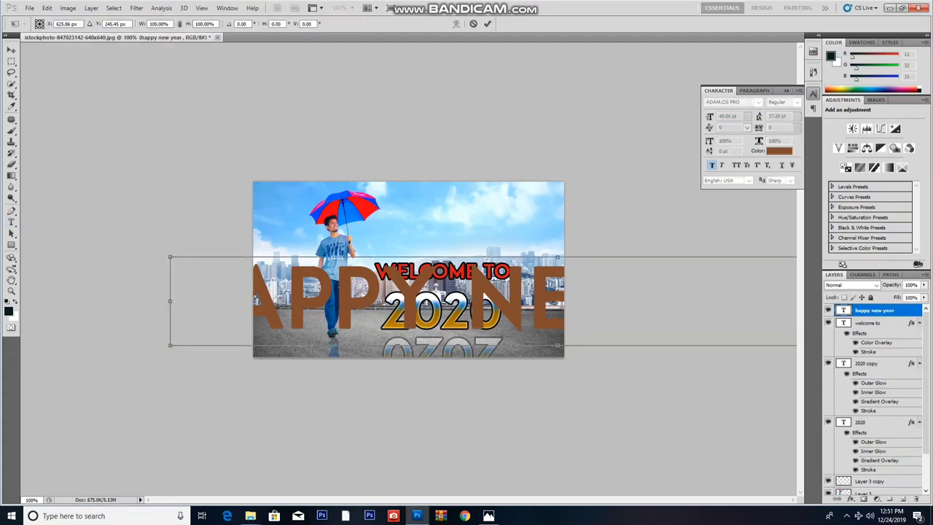
pyautogui.moveTo(170, 345)
pyautogui.mouseDown()
pyautogui.moveTo(515, 305)
pyautogui.moveTo(594, 283)
pyautogui.mouseUp()
pyautogui.press('Escape')
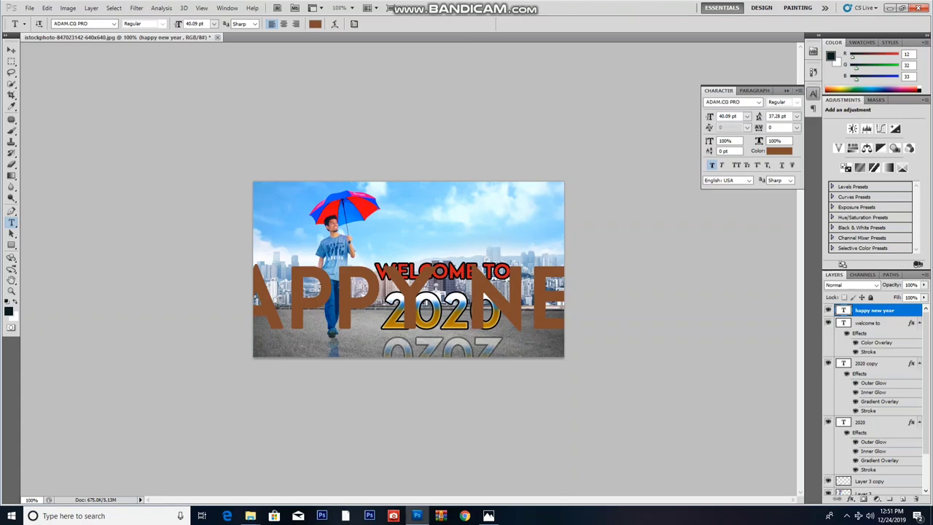
pyautogui.hotkey('ctrl', 't')
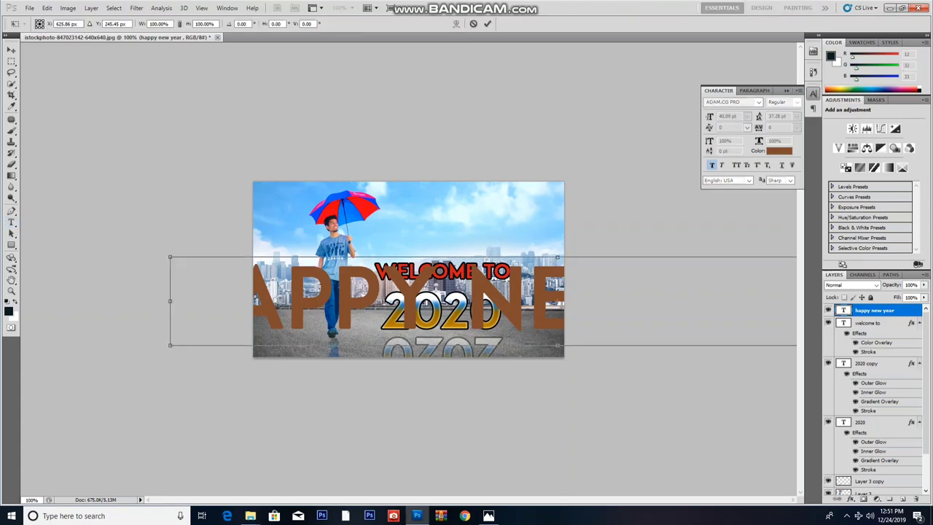
pyautogui.moveTo(170, 345); pyautogui.dragTo(558, 304)
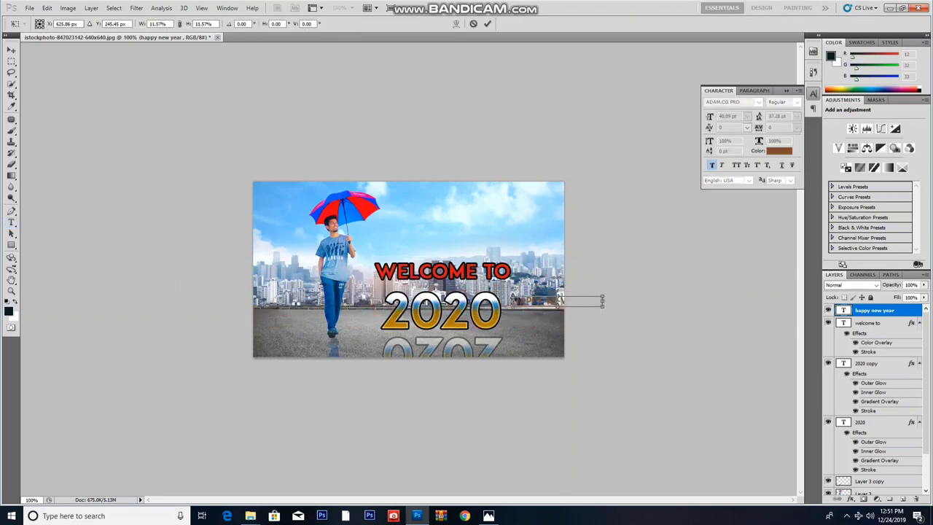
pyautogui.press('Return')
pyautogui.press('v')
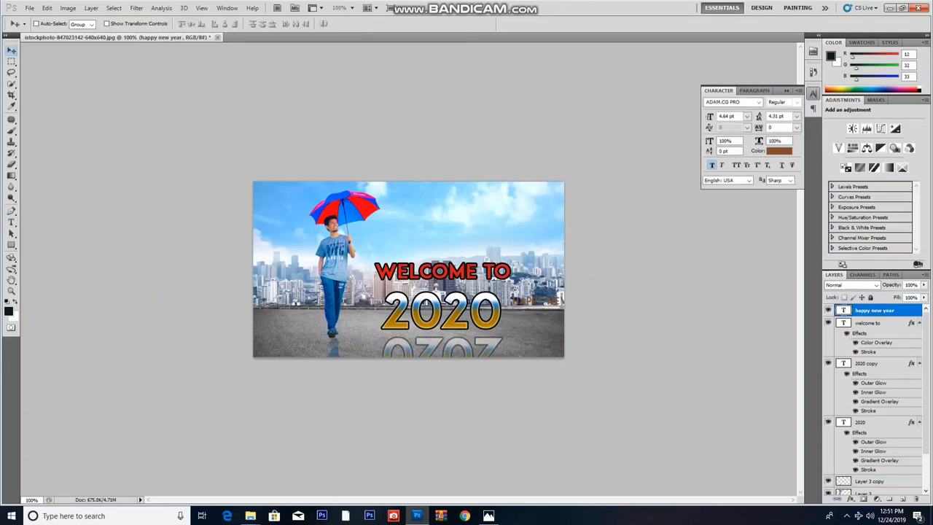
pyautogui.moveTo(536, 300)
pyautogui.mouseDown()
pyautogui.moveTo(449, 220)
pyautogui.moveTo(440, 224)
pyautogui.moveTo(501, 234)
pyautogui.mouseUp()
# Step: Enlarge the HAPPY NEW YEAR text and try the AlFragment font
pyautogui.hotkey('ctrl', 't')
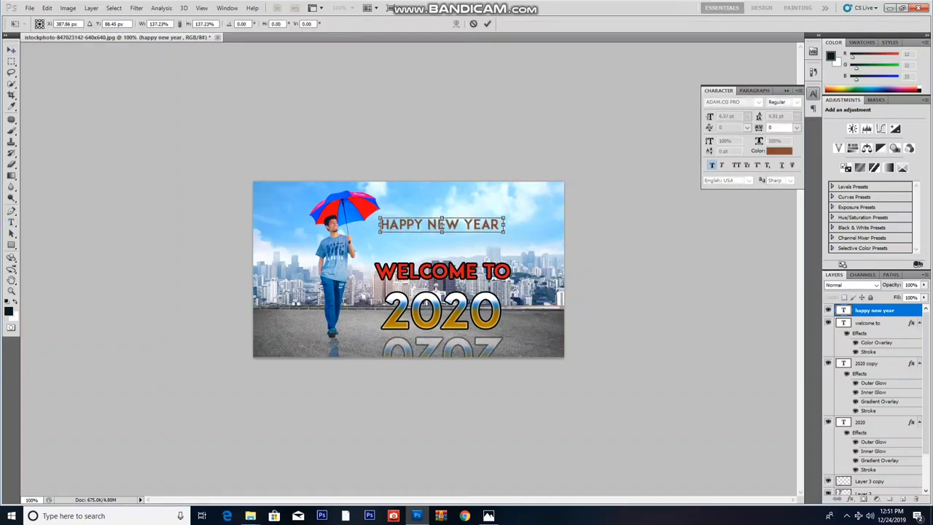
pyautogui.press('Return')
pyautogui.press('t')
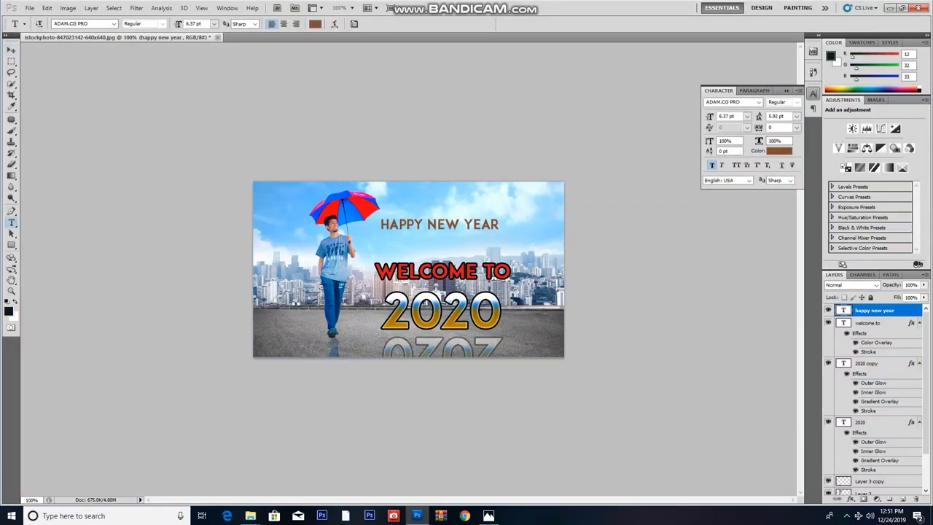
pyautogui.click(114, 23)
pyautogui.press('Return')
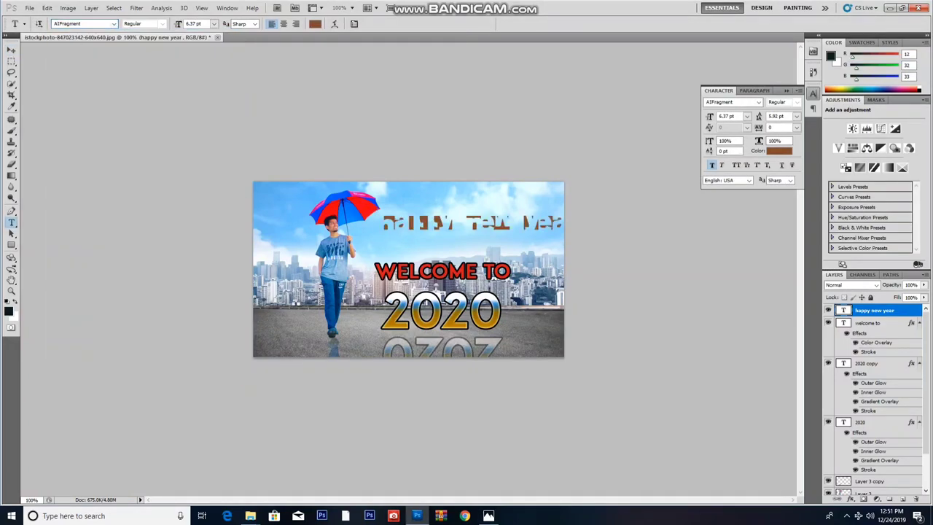
# Step: Try the Algerian and Amputa Bangiz fonts, then nudge the text slightly down
pyautogui.click(114, 23)
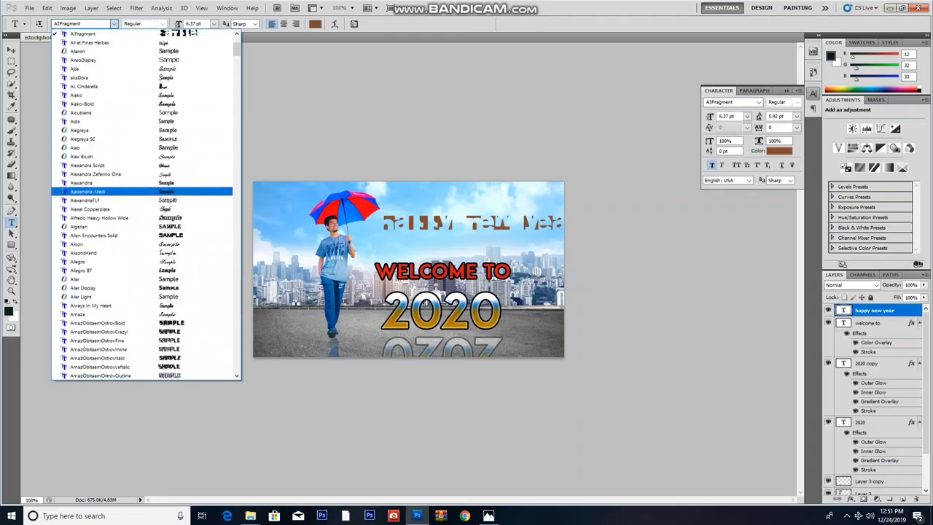
pyautogui.press('Down')
pyautogui.press('Down')
pyautogui.press('Down')
pyautogui.press('Return')
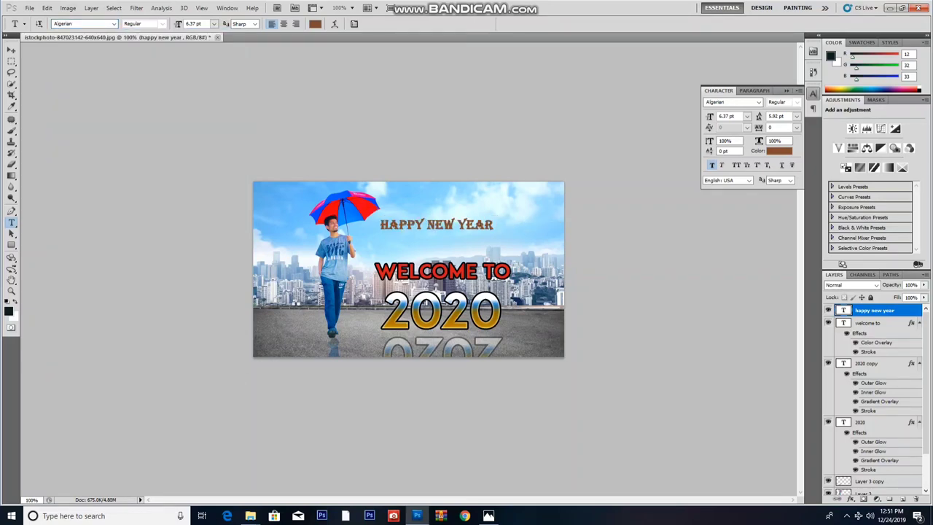
pyautogui.click(114, 23)
pyautogui.press('Down')
pyautogui.press('Down')
pyautogui.press('Down')
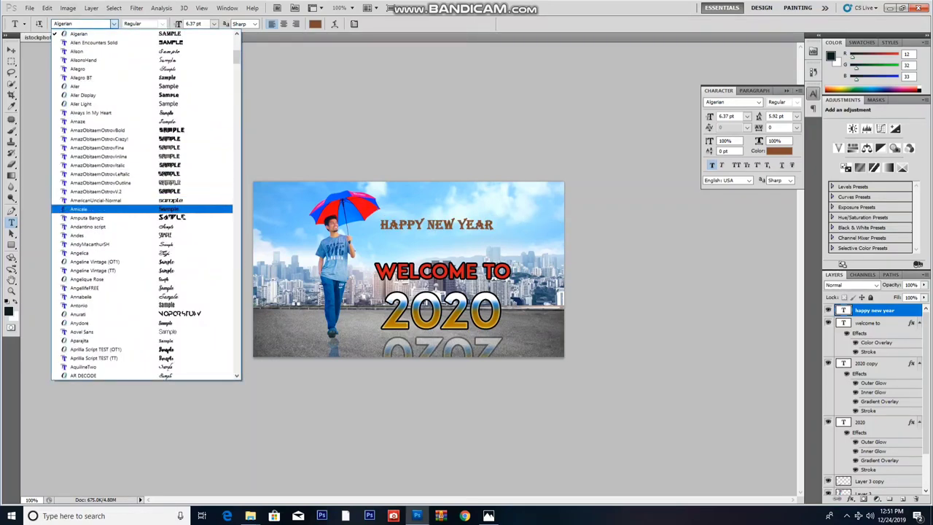
pyautogui.press('Return')
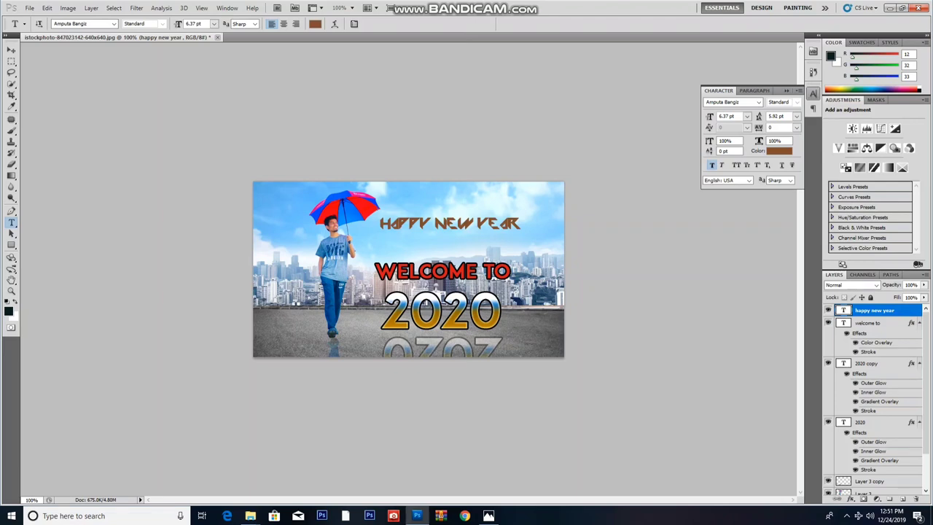
pyautogui.press('v')
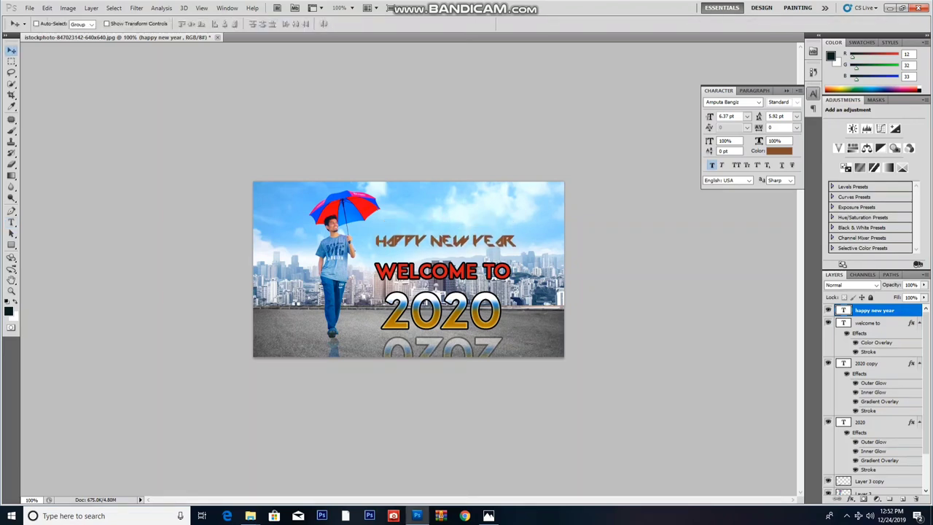
pyautogui.press('Down')
pyautogui.press('Down')
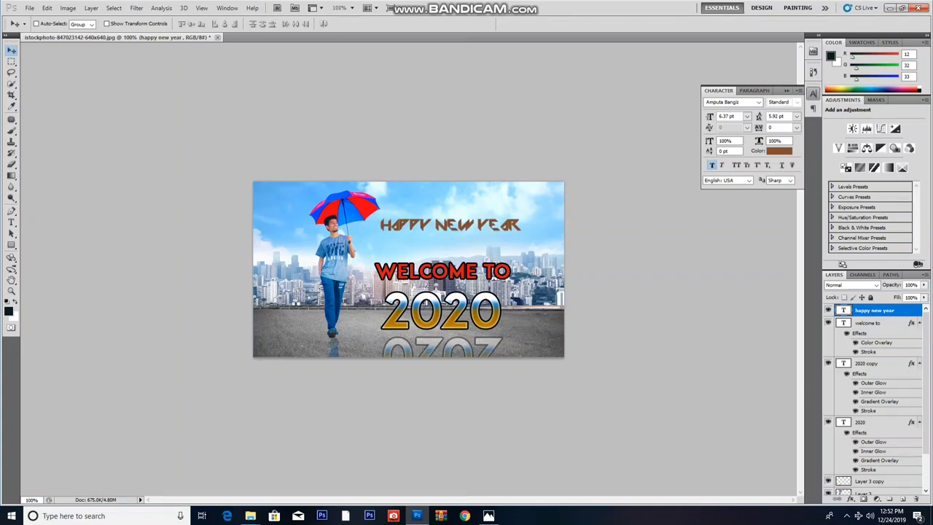
# Step: Try the Aurora Script and Bickham Script Two fonts on the text
pyautogui.press('t')
pyautogui.click(114, 23)
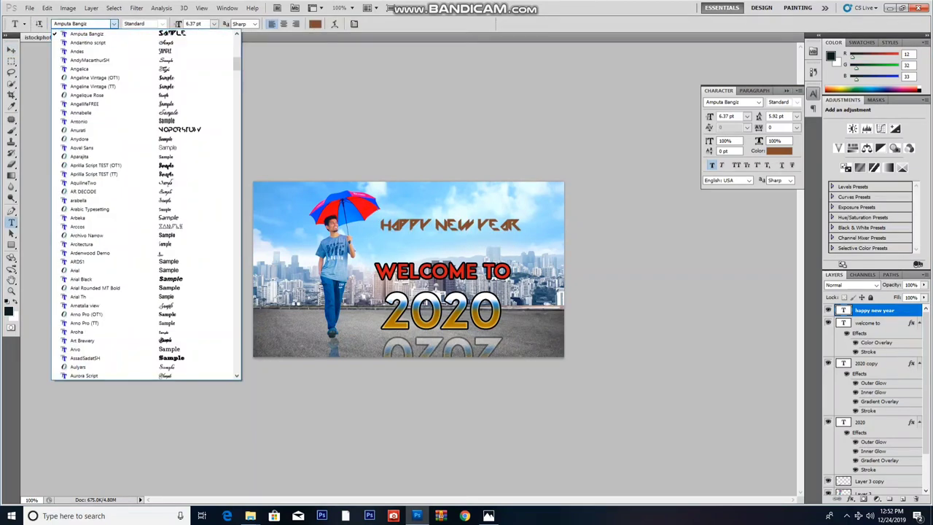
pyautogui.press('Down')
pyautogui.press('Down')
pyautogui.press('Down')
pyautogui.press('Down')
pyautogui.press('Down')
pyautogui.press('Down')
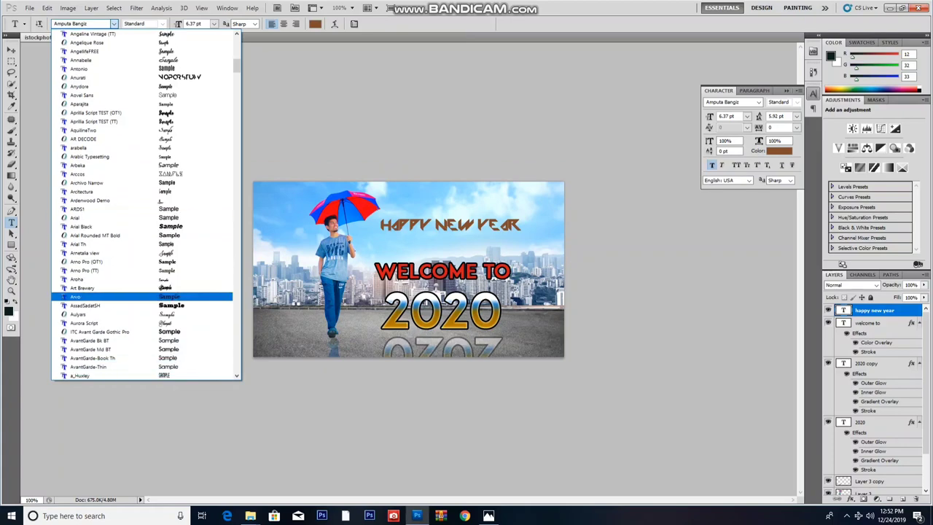
pyautogui.press('Down')
pyautogui.press('Down')
pyautogui.press('Down')
pyautogui.press('Down')
pyautogui.press('Return')
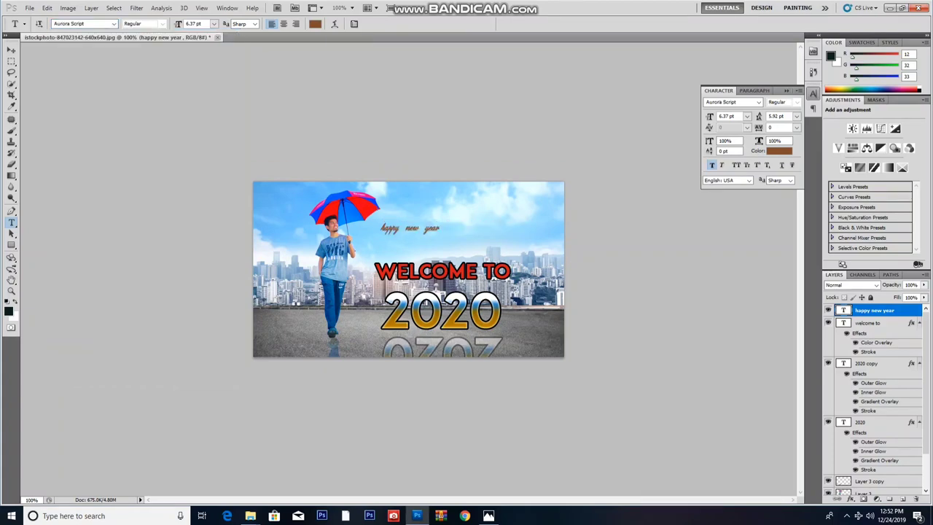
pyautogui.click(113, 23)
pyautogui.press('Down')
pyautogui.press('Down')
pyautogui.press('Down')
pyautogui.press('Return')
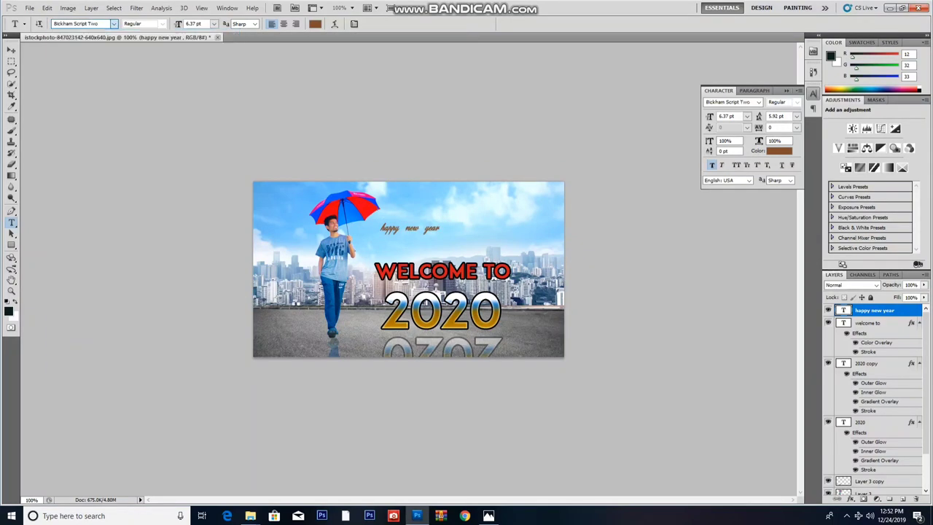
# Step: Set the HAPPY NEW YEAR text in Alien Encounters Solid
pyautogui.click(114, 24)
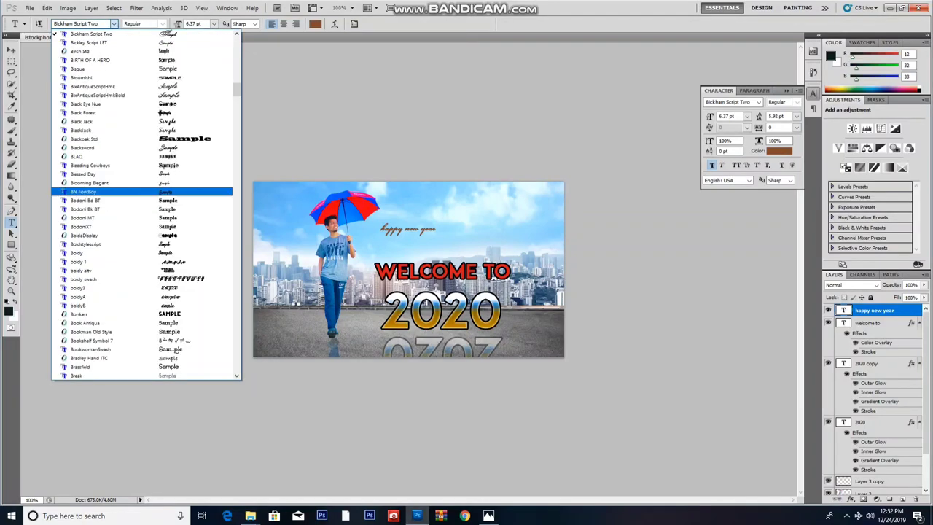
pyautogui.press('Up')
pyautogui.scroll(5, 146, 204)
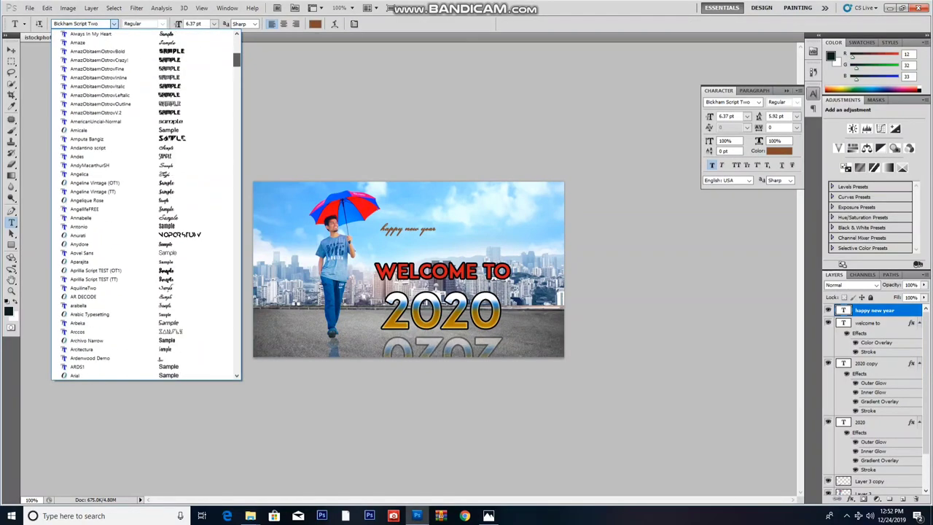
pyautogui.scroll(5, 145, 205)
pyautogui.scroll(5, 145, 205)
pyautogui.click(93, 217)
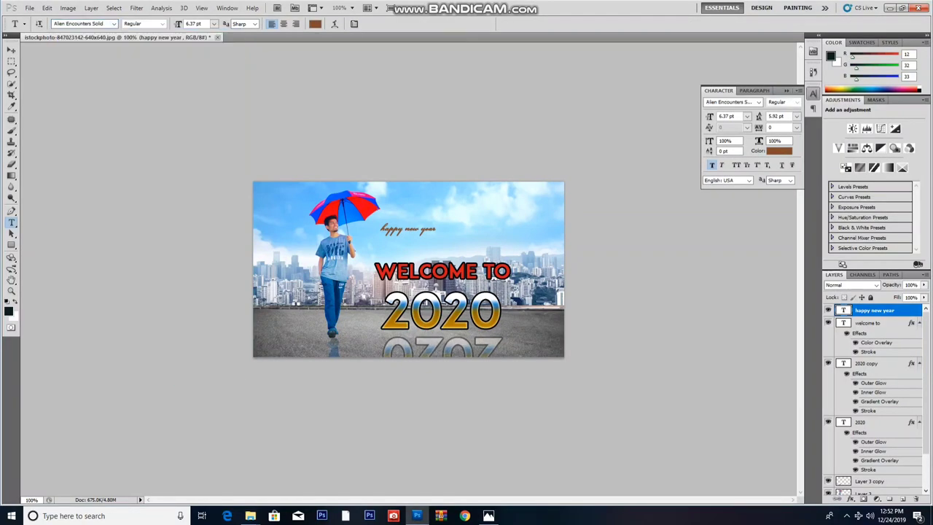
# Step: Nudge the HAPPY NEW YEAR text down to sit just above WELCOME TO
pyautogui.press('v')
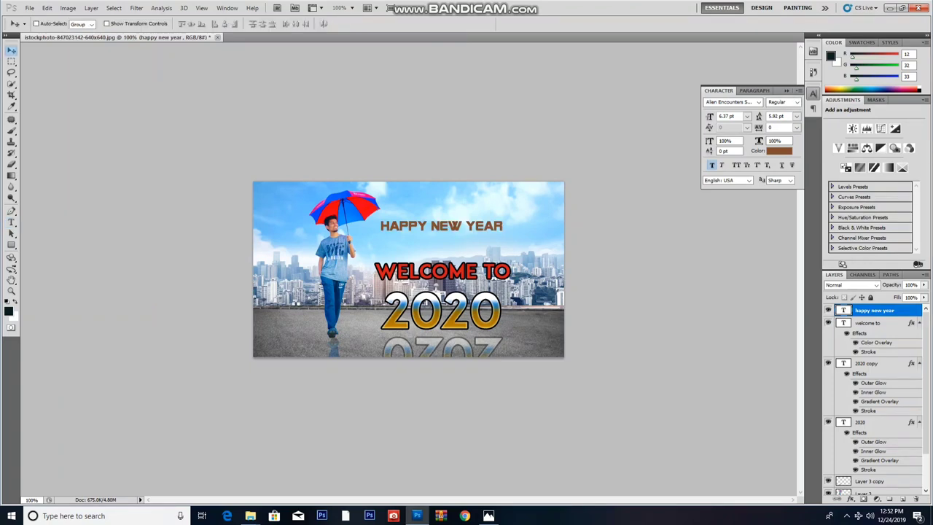
pyautogui.hotkey('shift', 'Down')
pyautogui.hotkey('shift', 'Down')
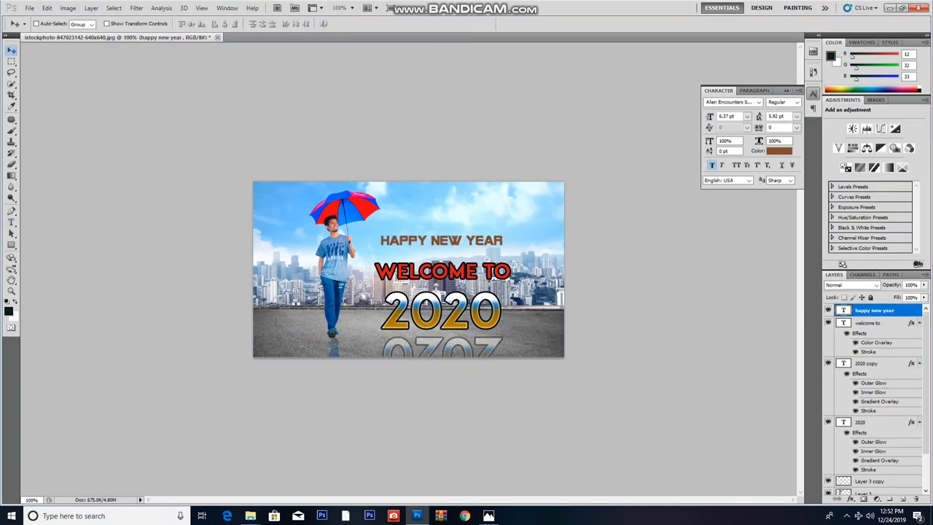
pyautogui.press('t')
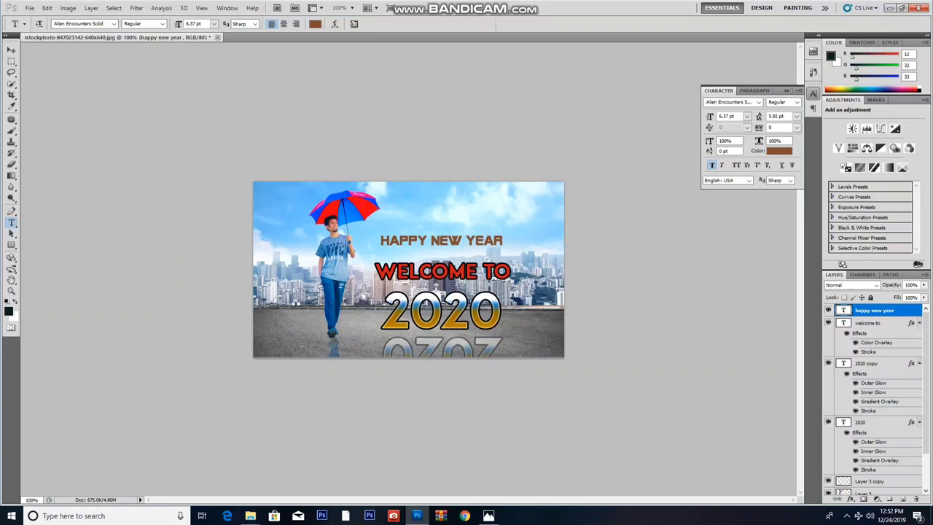
pyautogui.click(315, 23)
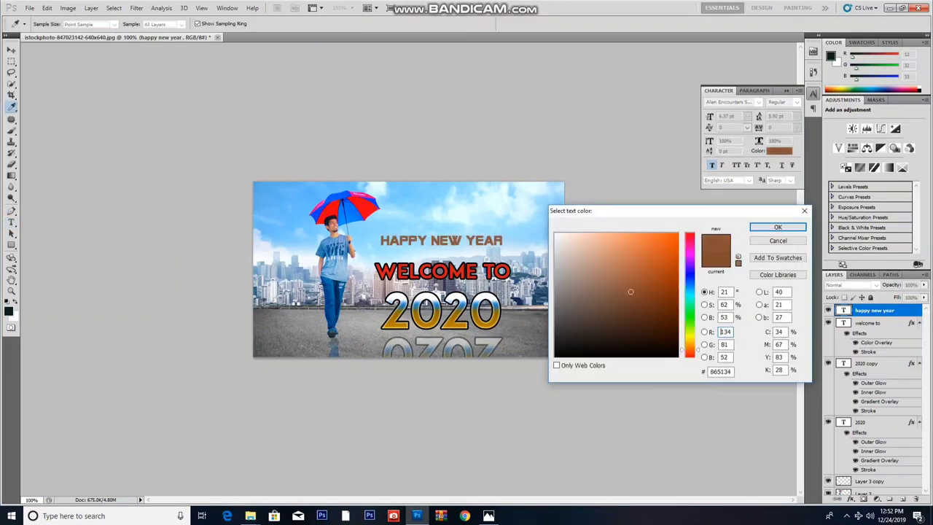
# Step: Try a pale blue colour for the HAPPY NEW YEAR text
pyautogui.click(585, 252)
pyautogui.moveTo(690, 349); pyautogui.dragTo(690, 276)
pyautogui.click(777, 227)
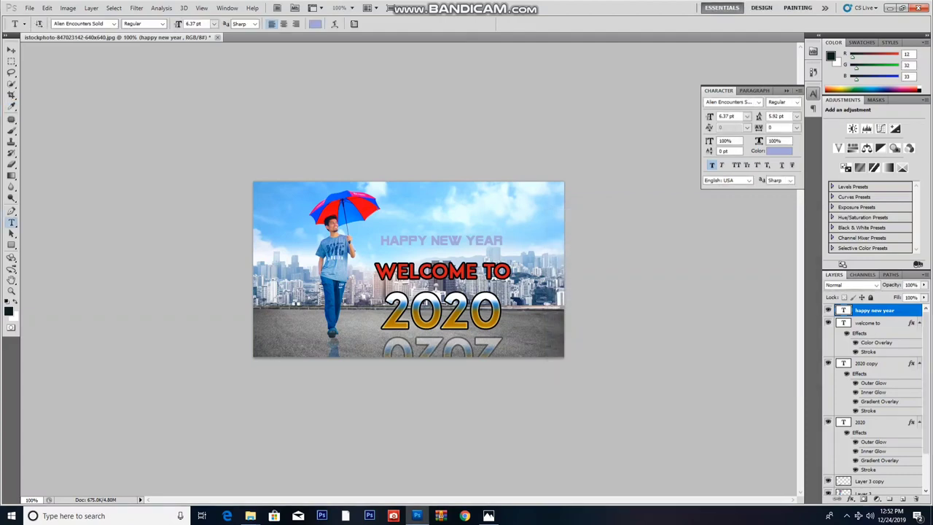
pyautogui.click(850, 284)
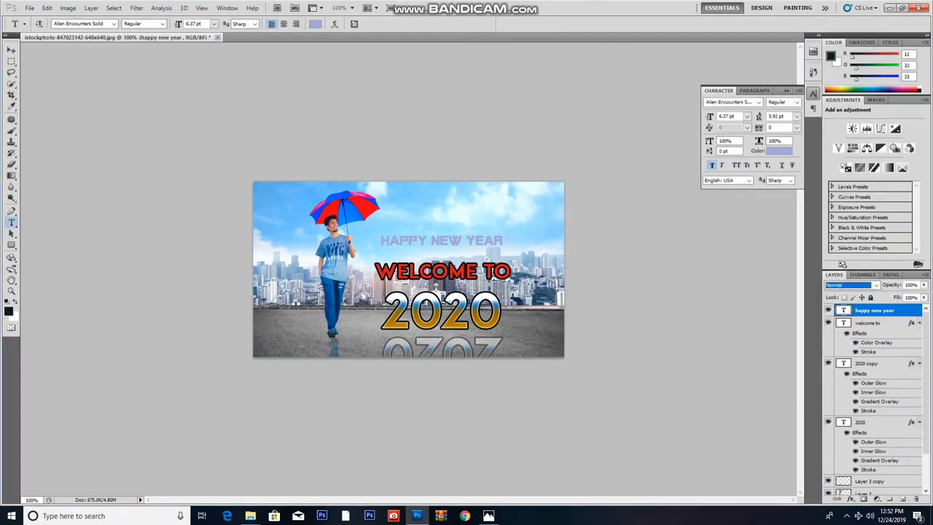
# Step: Change the text colour to deep blue #2222ad
pyautogui.click(778, 150)
pyautogui.click(612, 286)
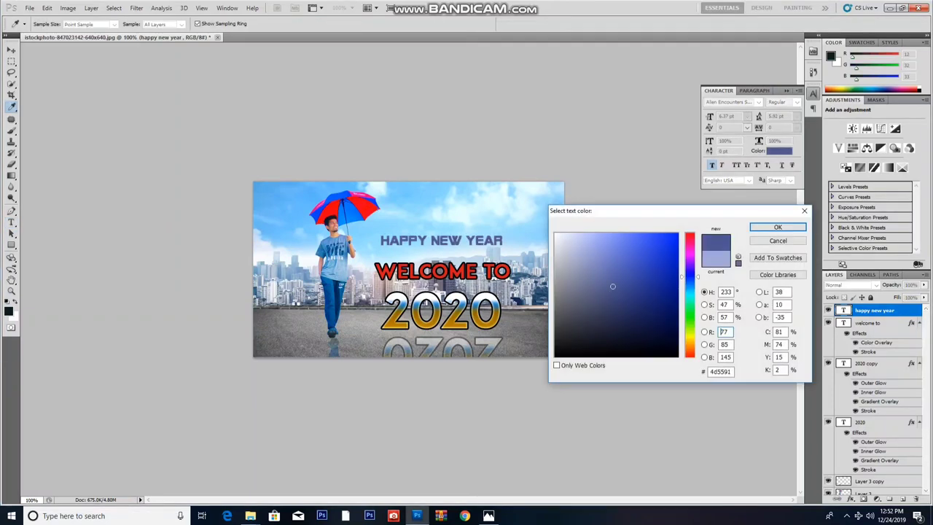
pyautogui.moveTo(612, 286)
pyautogui.mouseDown()
pyautogui.moveTo(677, 333)
pyautogui.moveTo(656, 308)
pyautogui.moveTo(650, 252)
pyautogui.mouseUp()
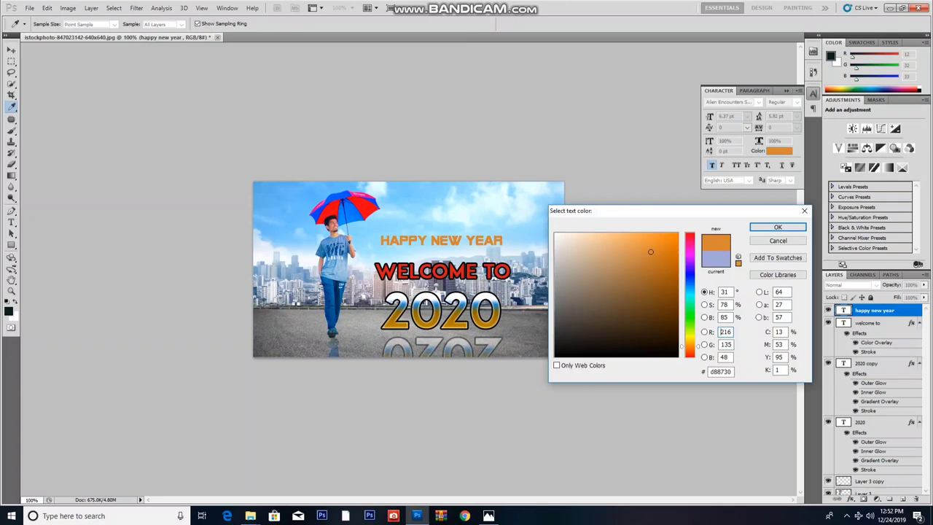
pyautogui.click(690, 273)
pyautogui.click(654, 273)
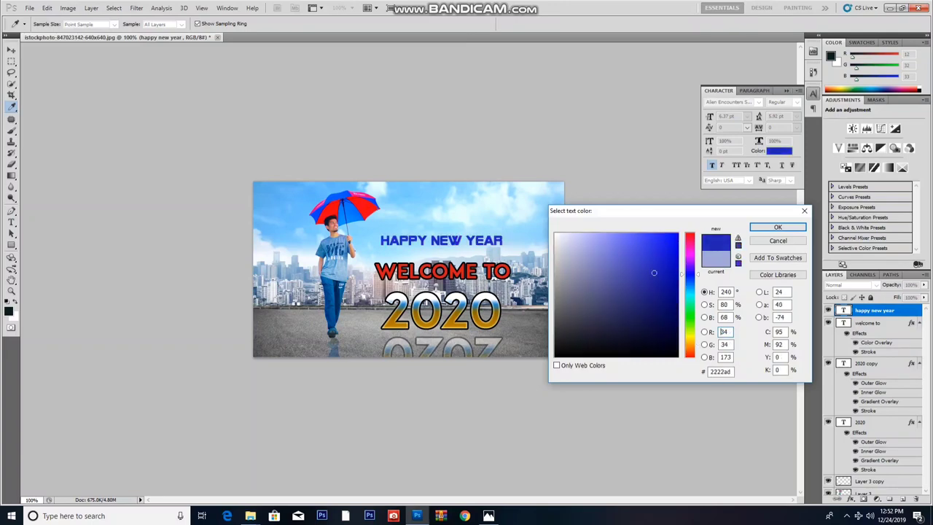